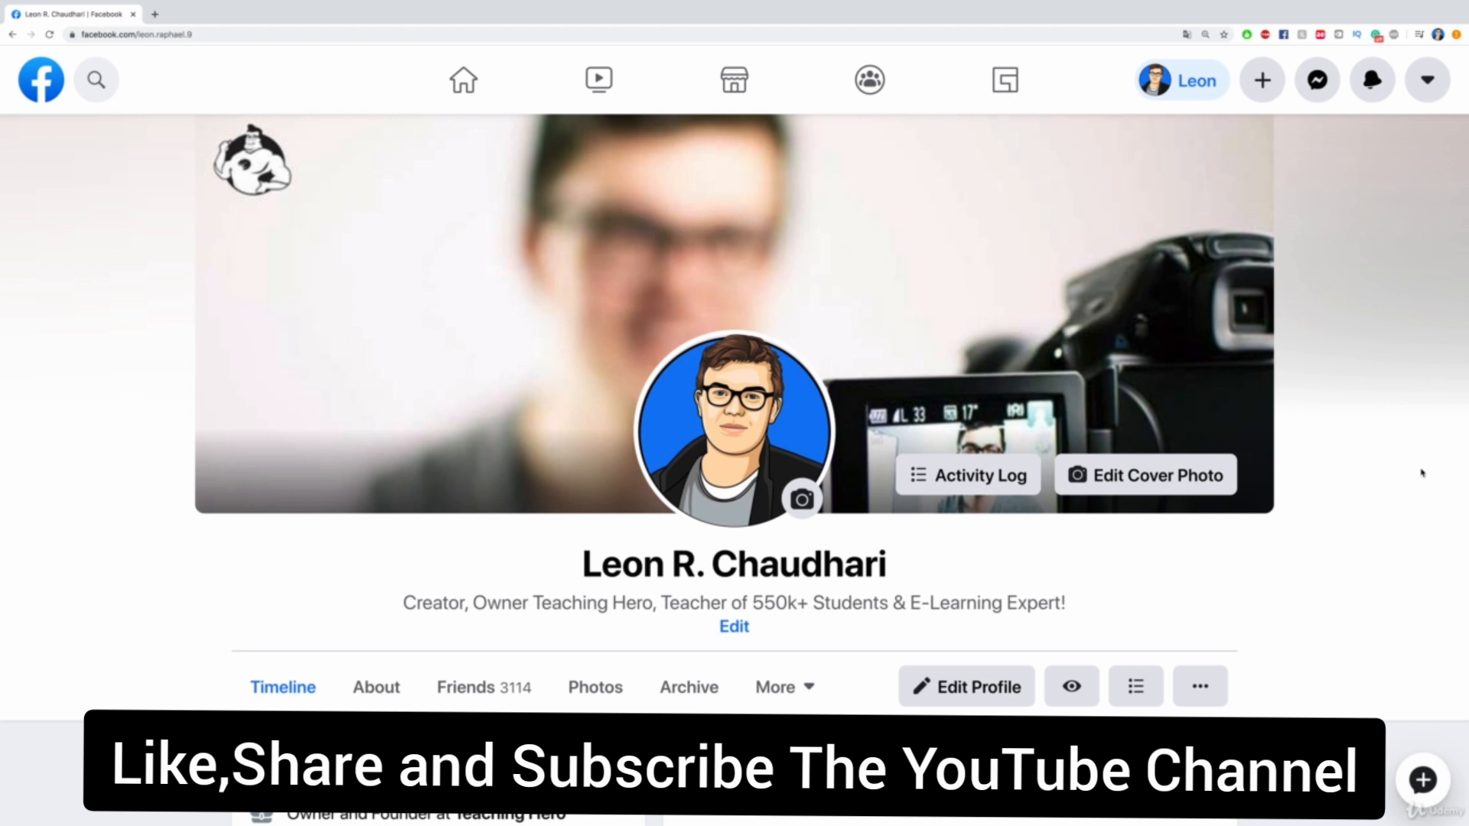
Start creating a new ad and choose Traffic as the campaign's marketing objective
click(1262, 80)
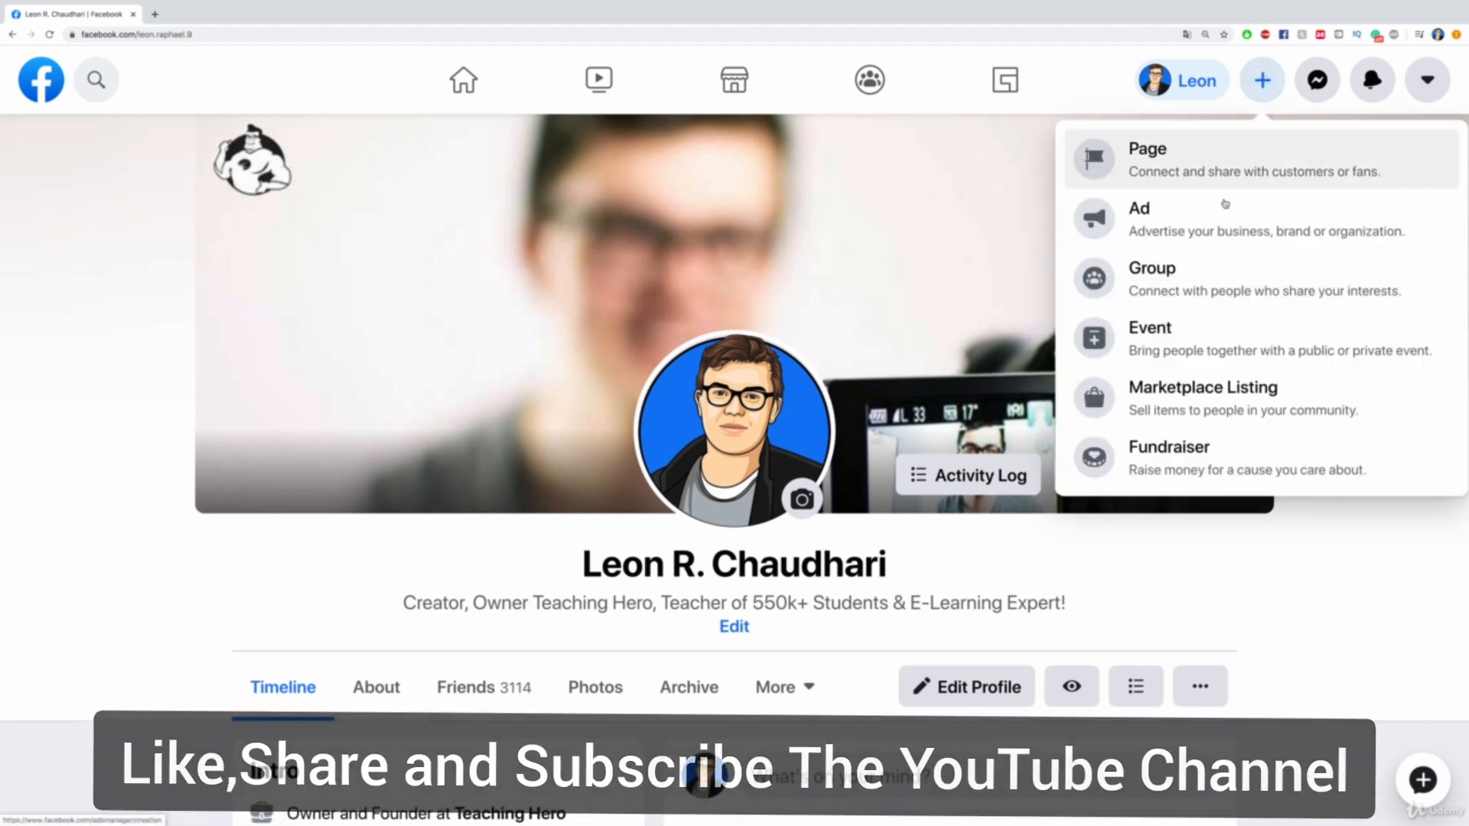
click(1225, 205)
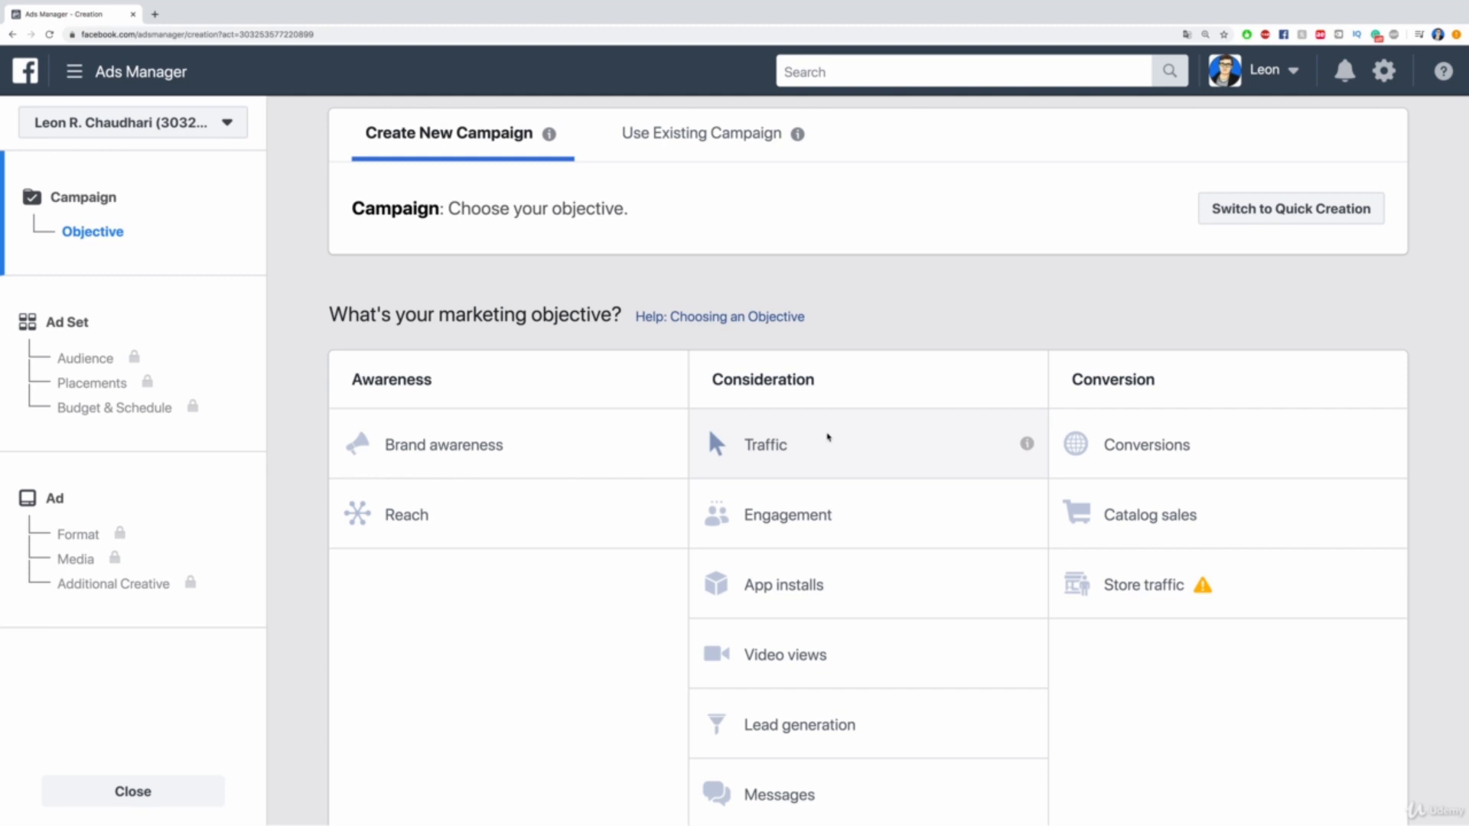
click(826, 436)
Name the campaign "Traffic #1" and check the explanation of the campaign name
scroll(746, 381, down, 5)
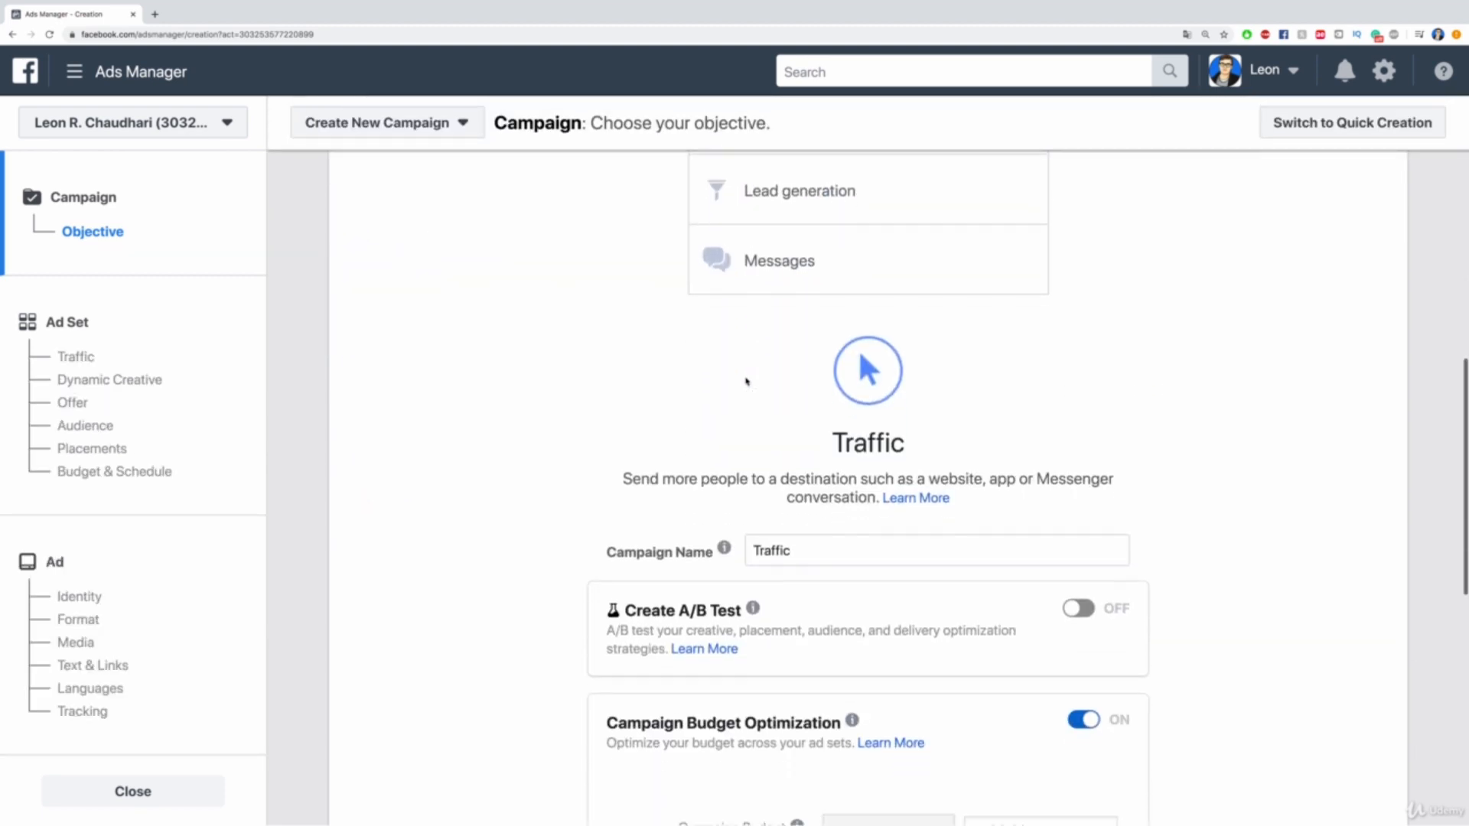
click(791, 486)
text(#)
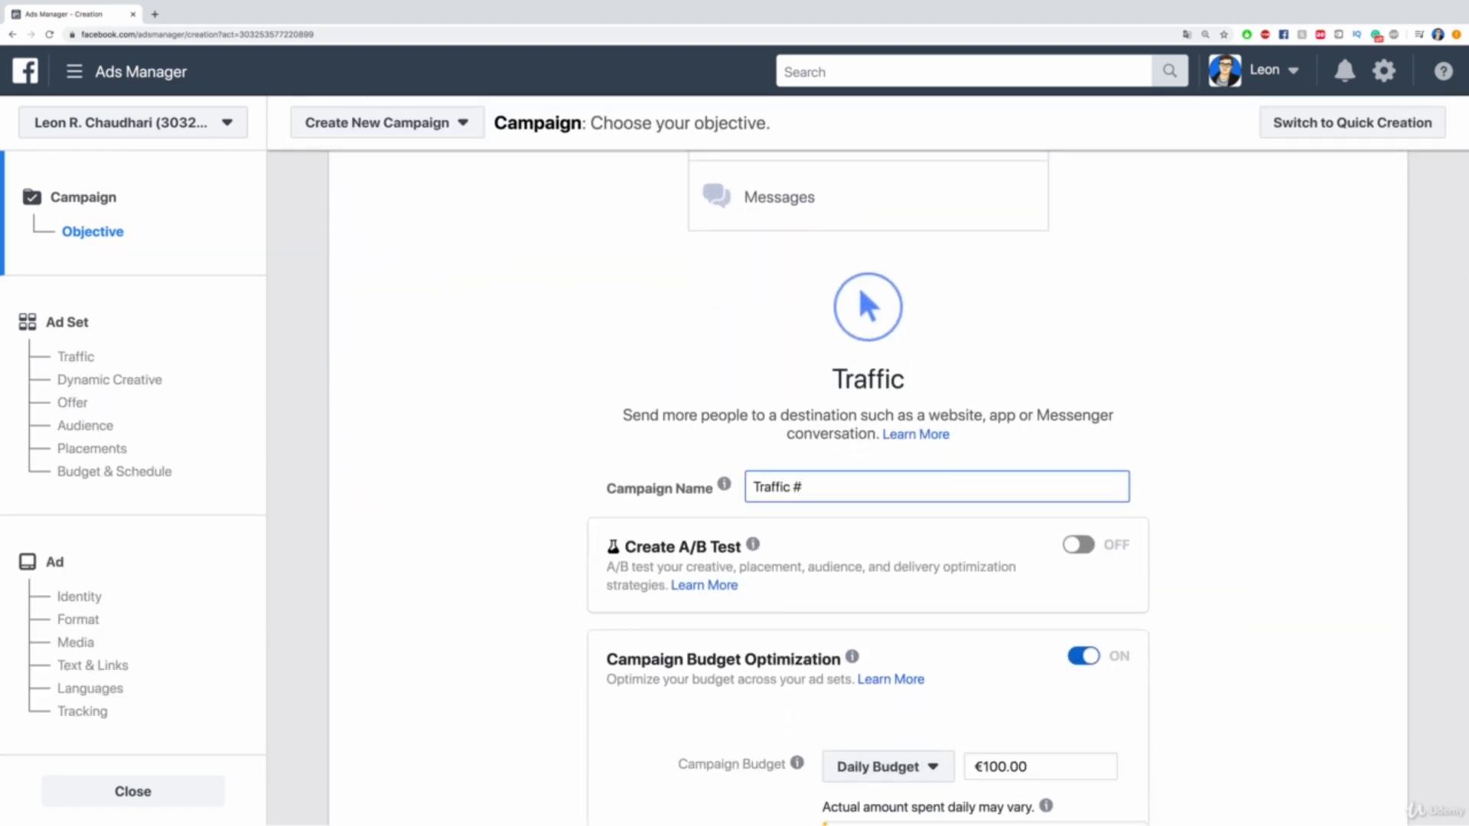
text(1)
scroll(679, 380, down, 2)
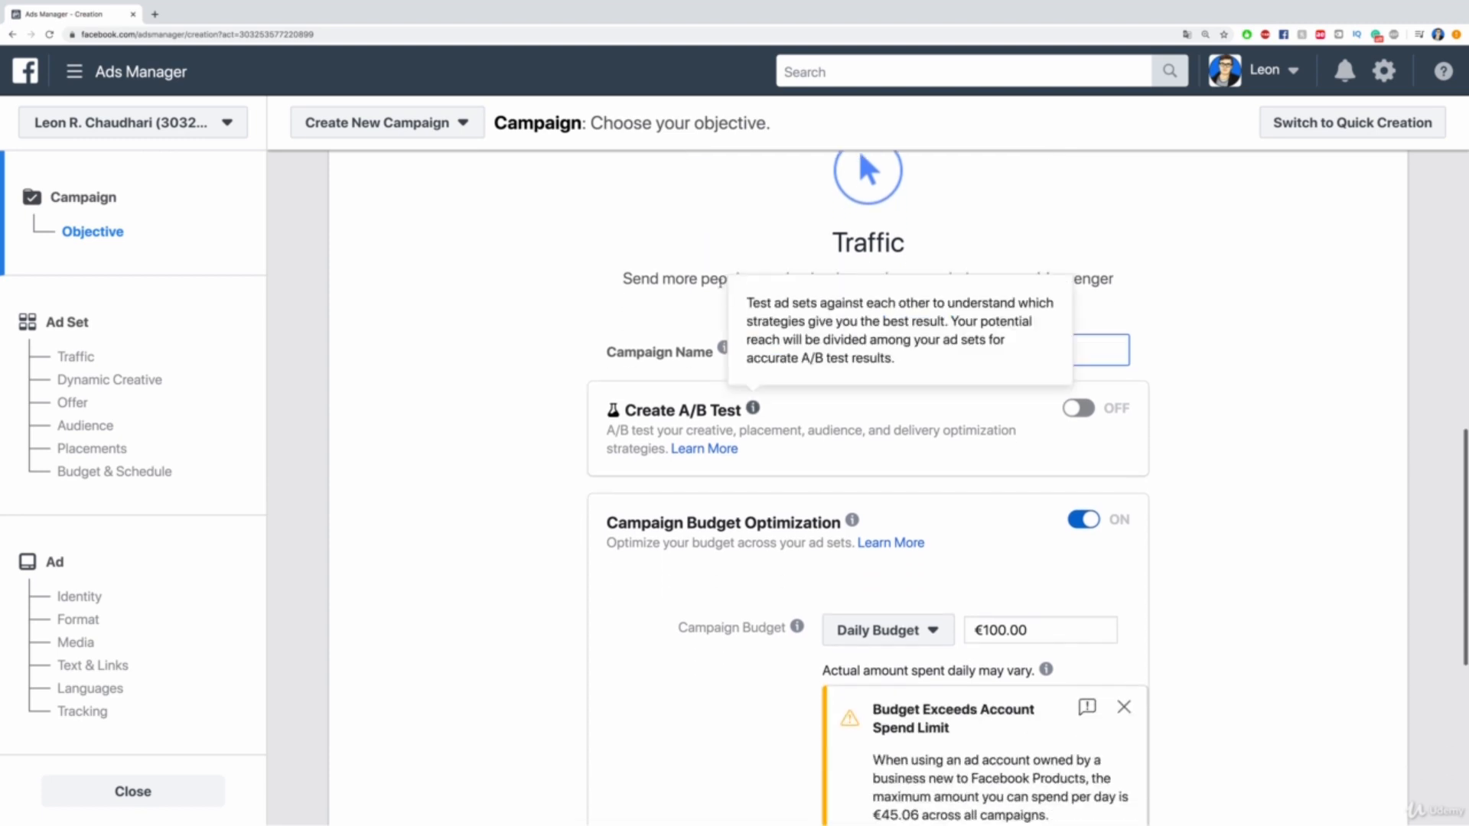
click(656, 346)
mouse_move(724, 348)
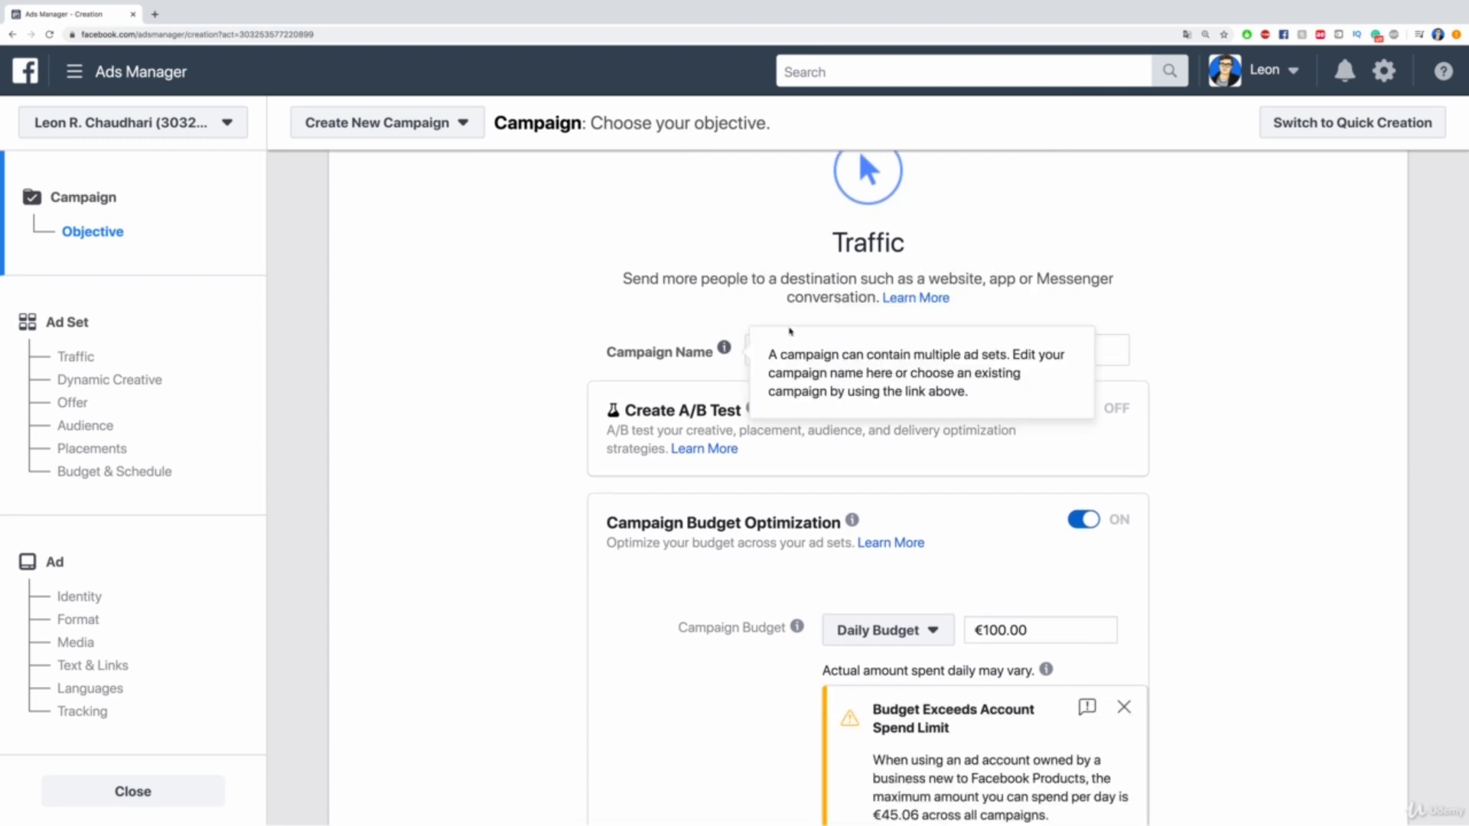
Set the campaign's daily budget to €1.00 and continue to the ad set settings
scroll(845, 335, down, 2)
scroll(845, 335, down, 1)
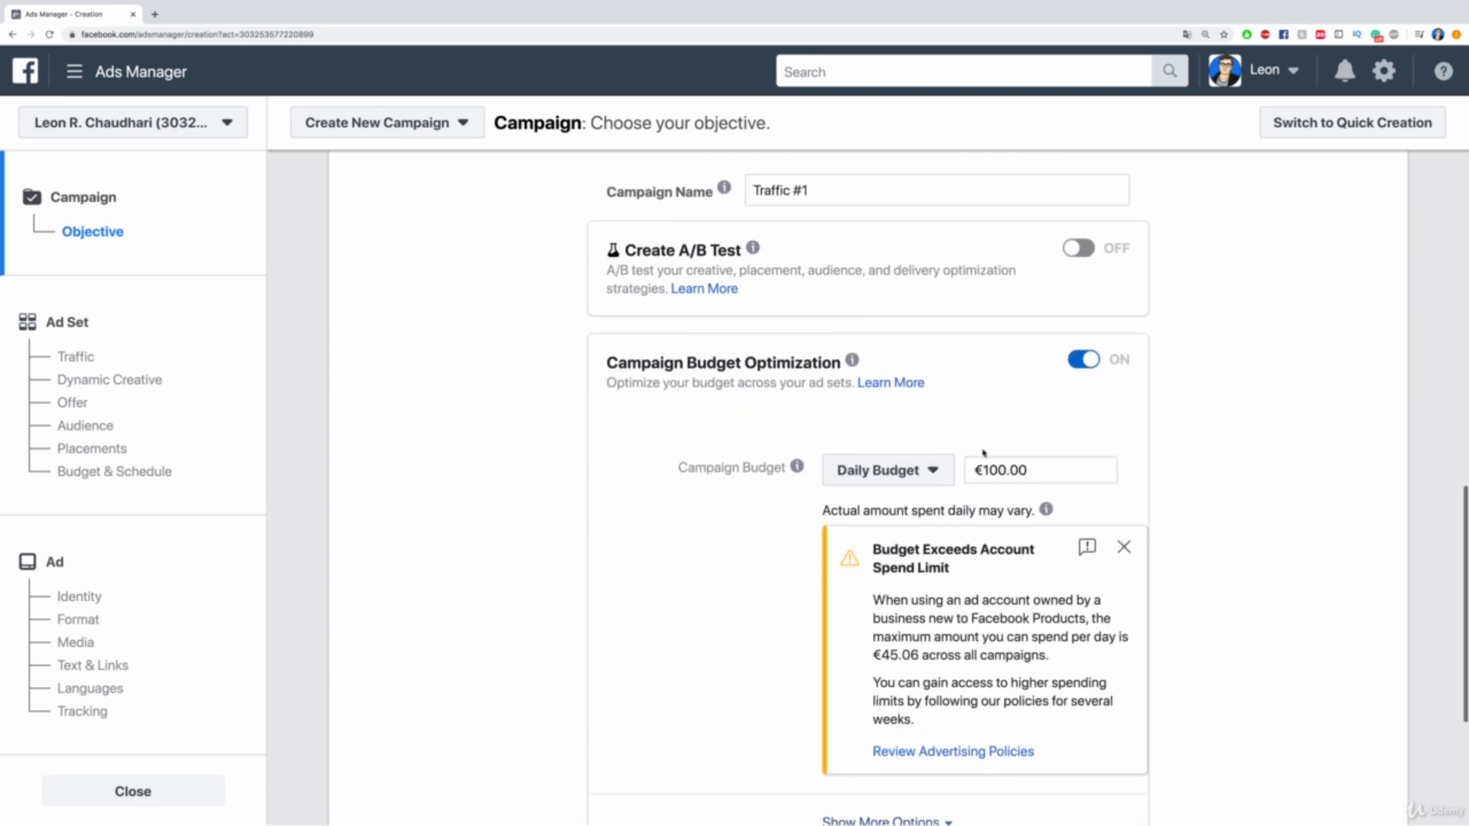
click(1010, 472)
key(BackSpace)
key(BackSpace)
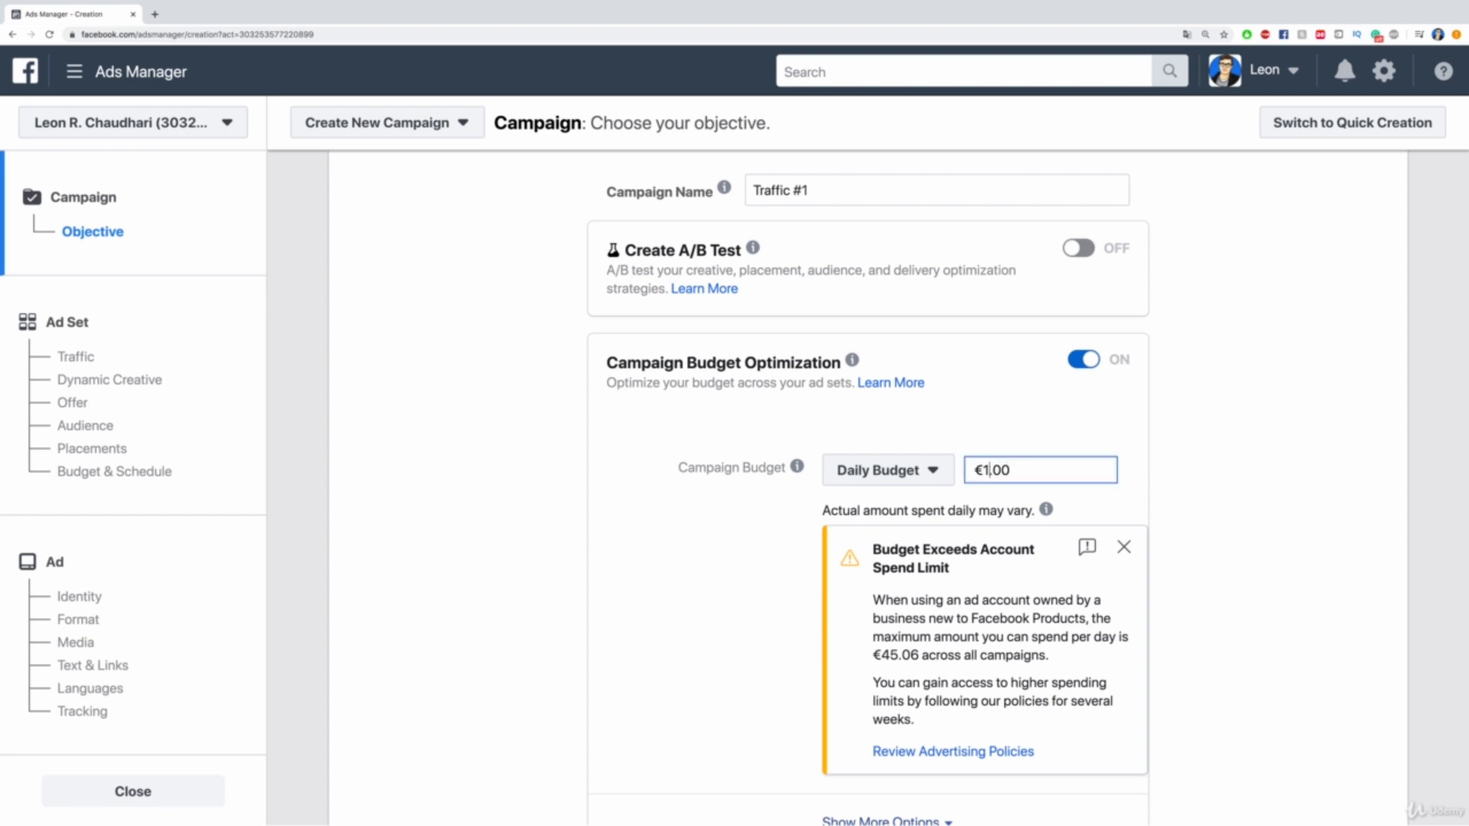
click(1126, 456)
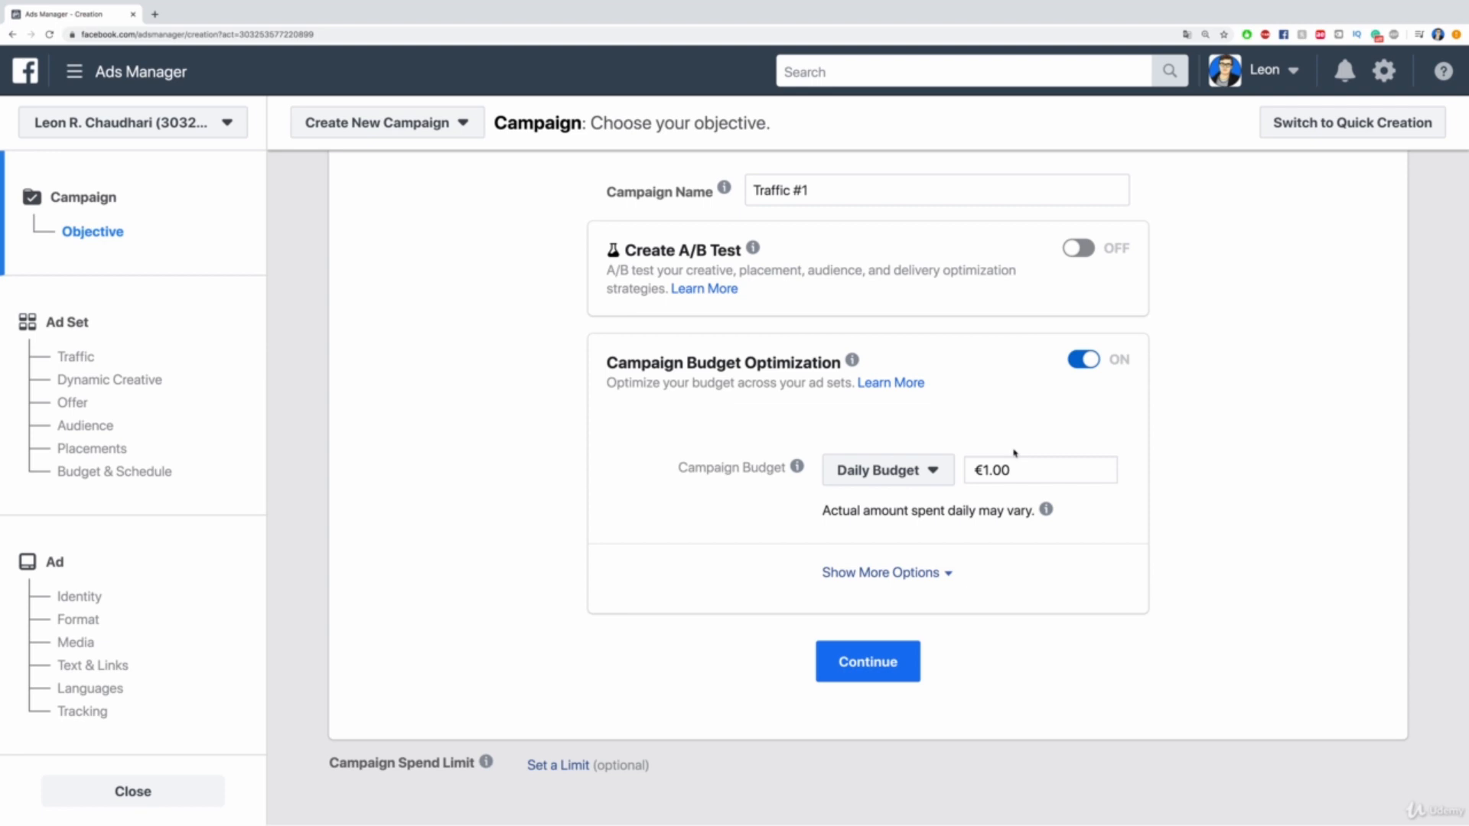
click(880, 660)
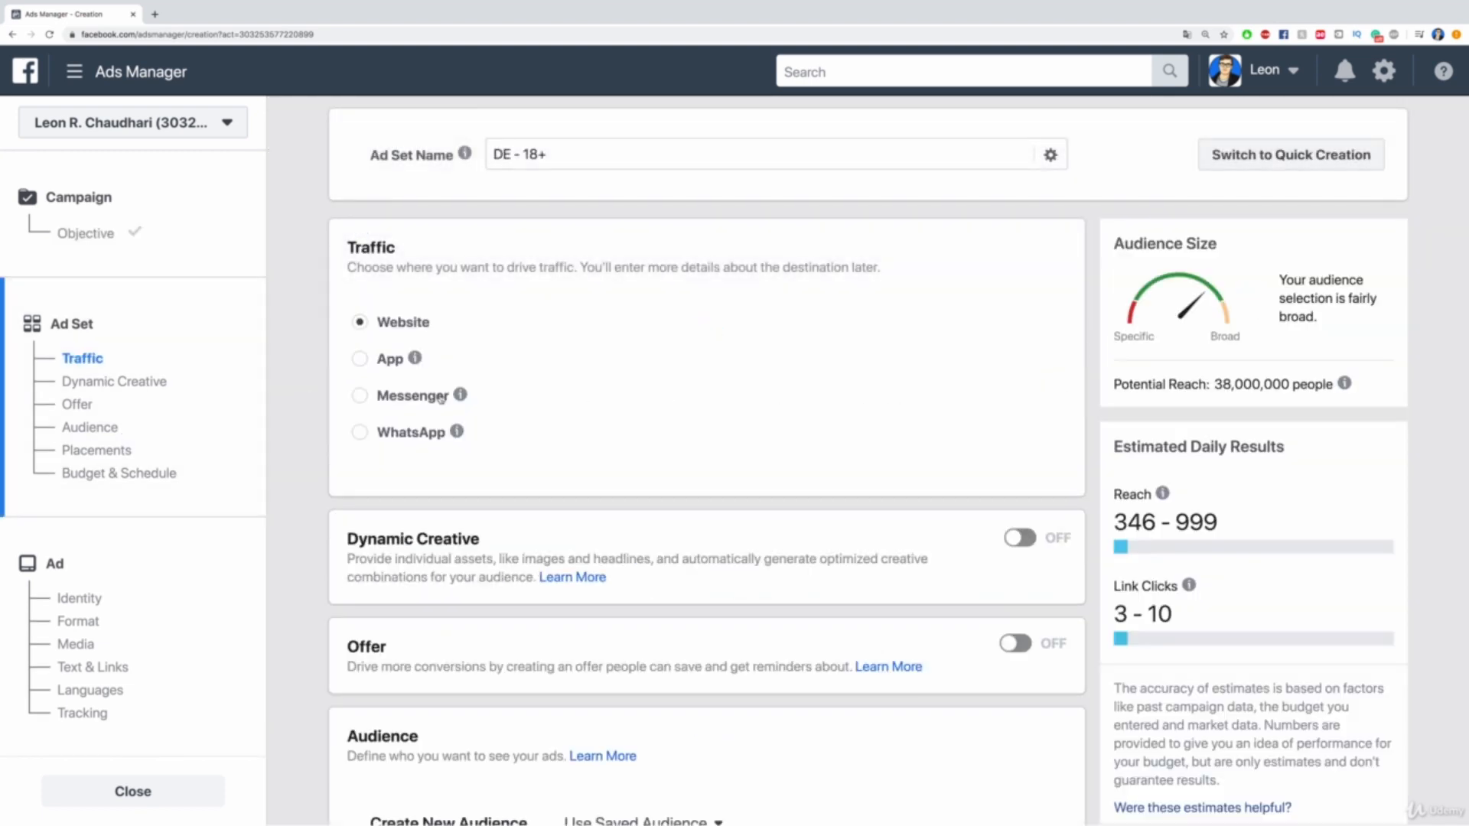
Examine the ad set's potential reach and its estimated daily reach and link clicks
double_click(371, 246)
drag(1214, 383, 1293, 383)
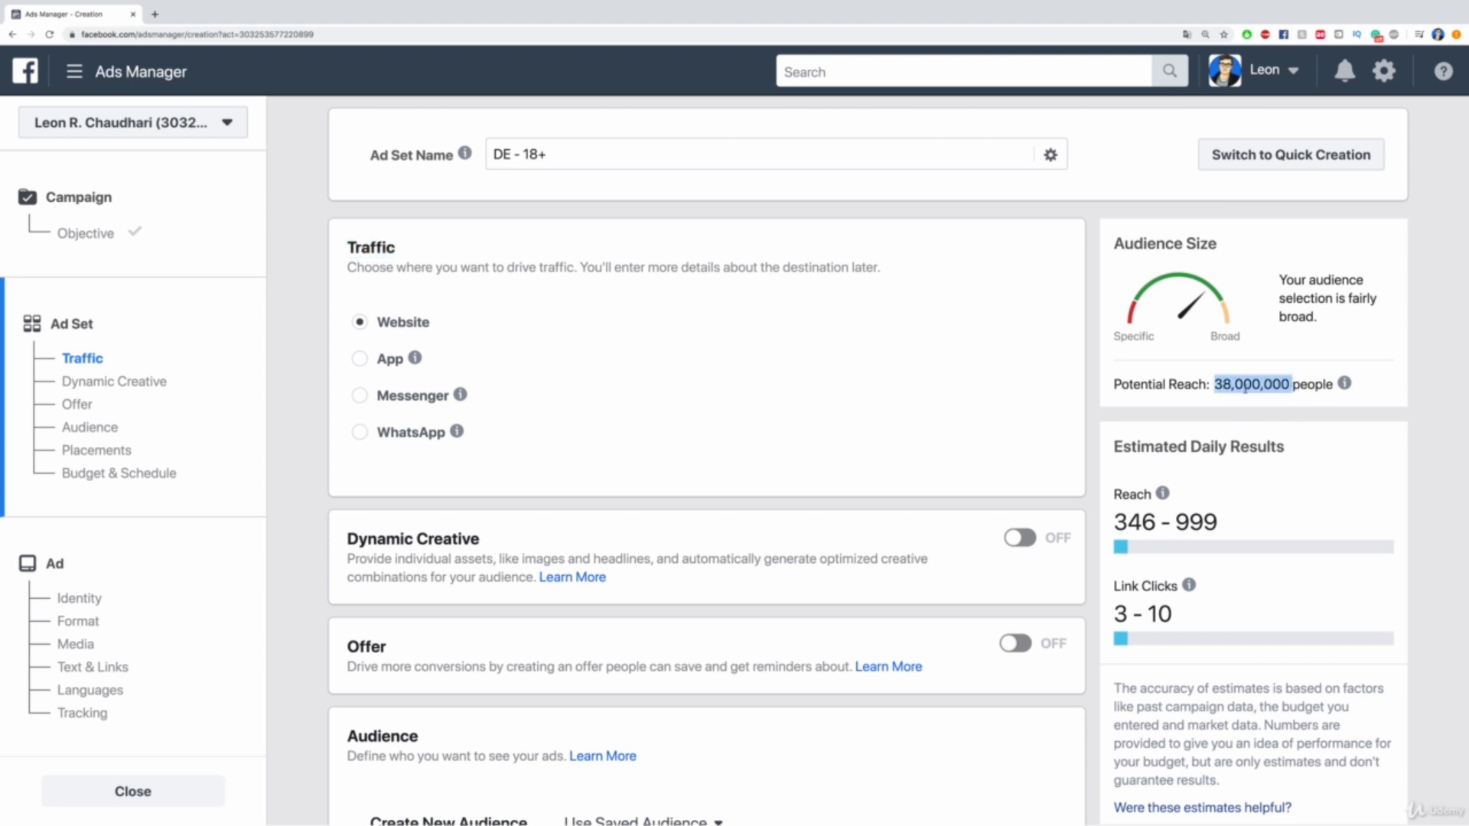
click(1227, 384)
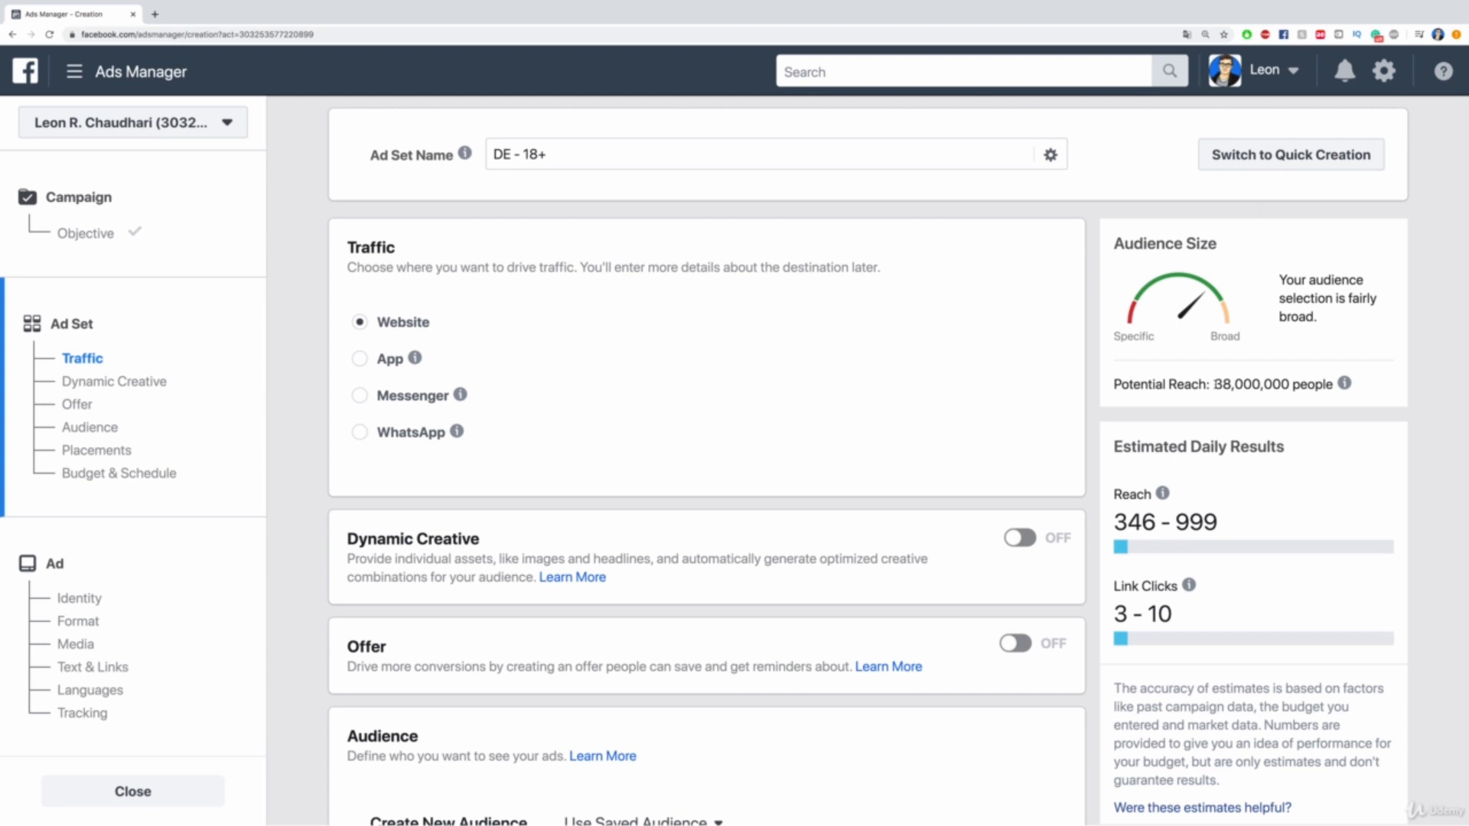
scroll(1178, 398, down, 1)
drag(1115, 423, 1285, 427)
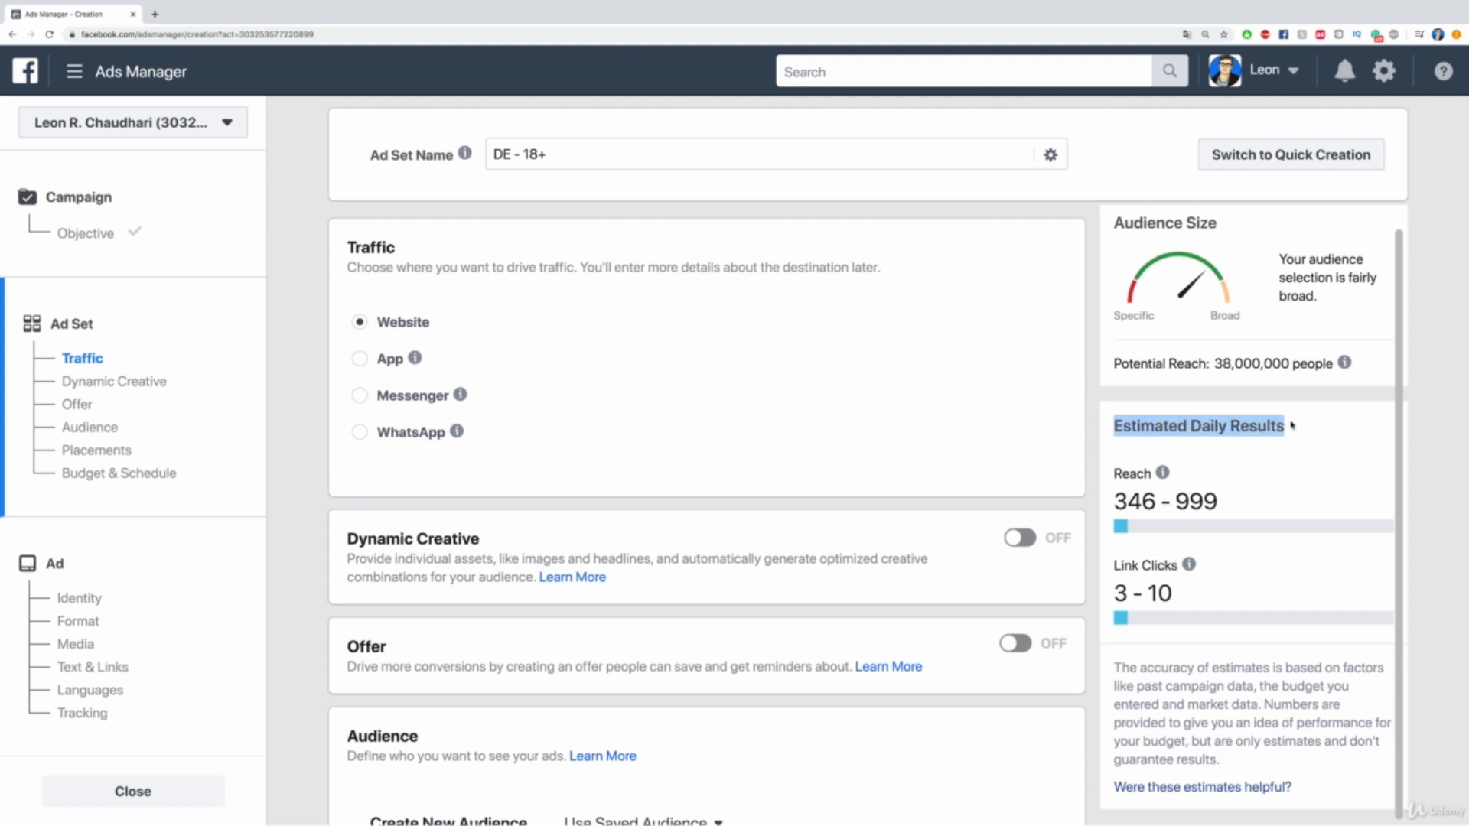
click(1178, 495)
drag(1119, 478, 1241, 481)
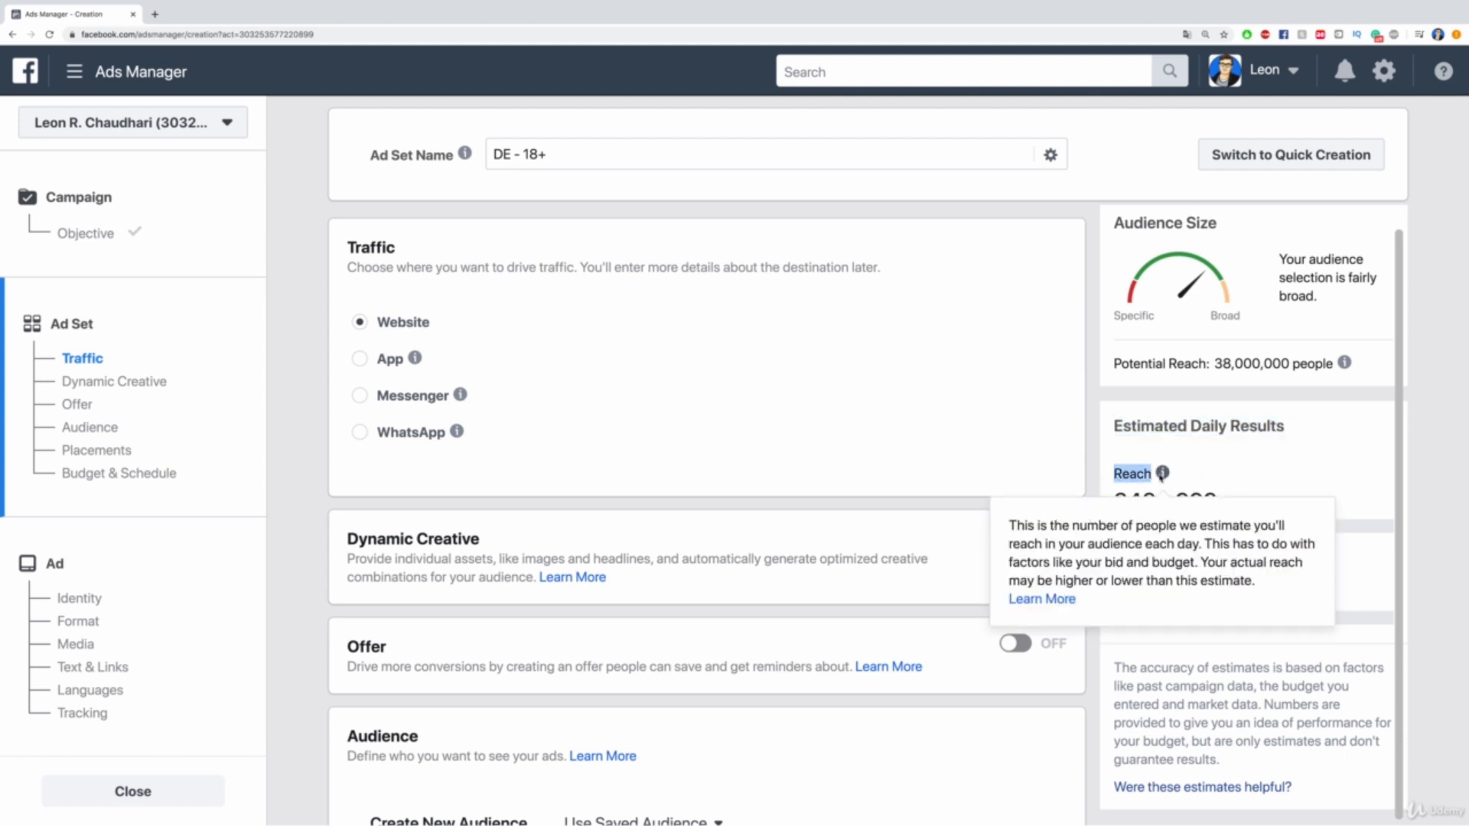
click(1246, 476)
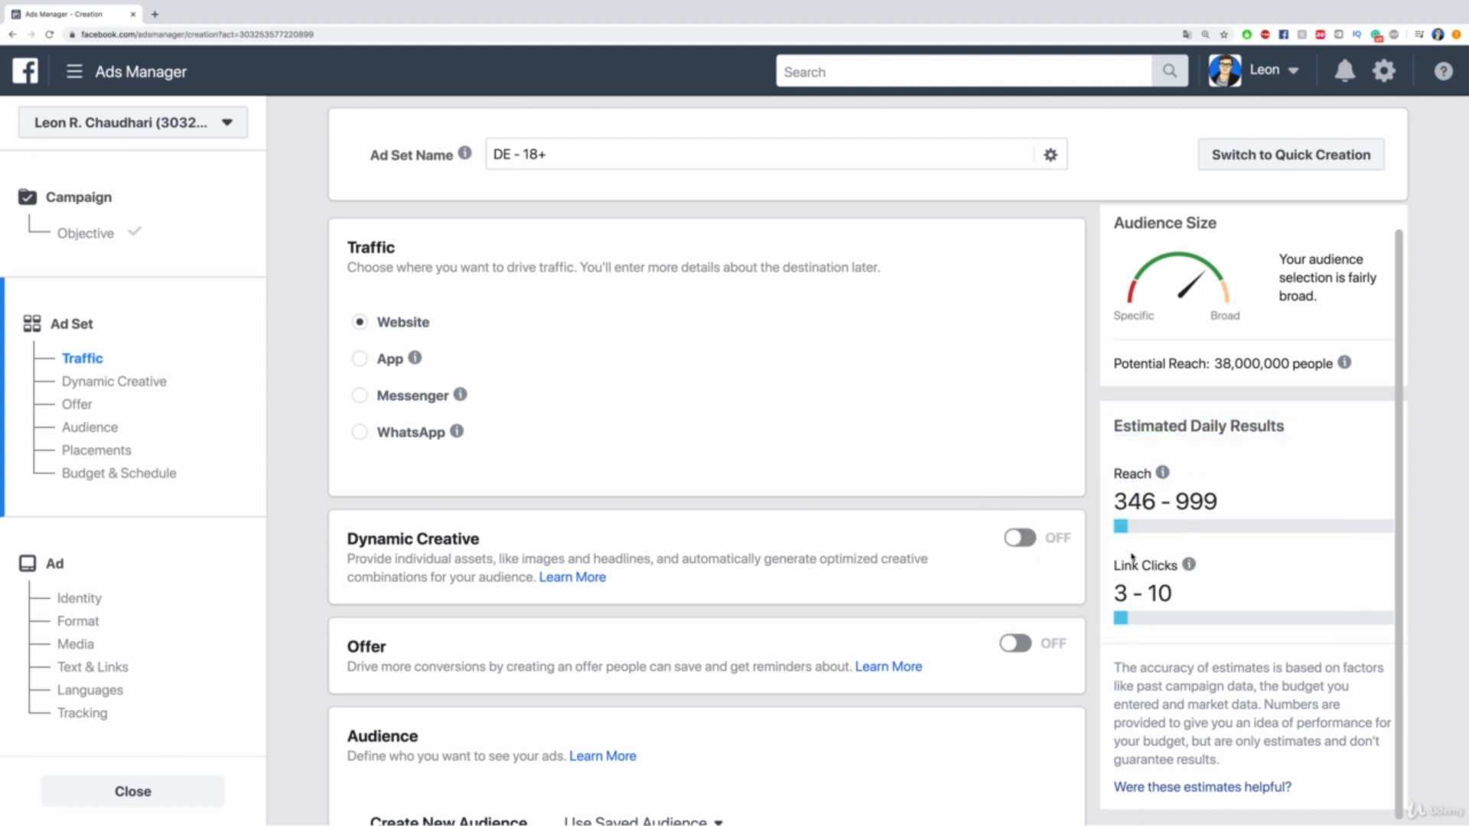
drag(1114, 564, 1171, 567)
click(1160, 594)
drag(1115, 501, 1257, 495)
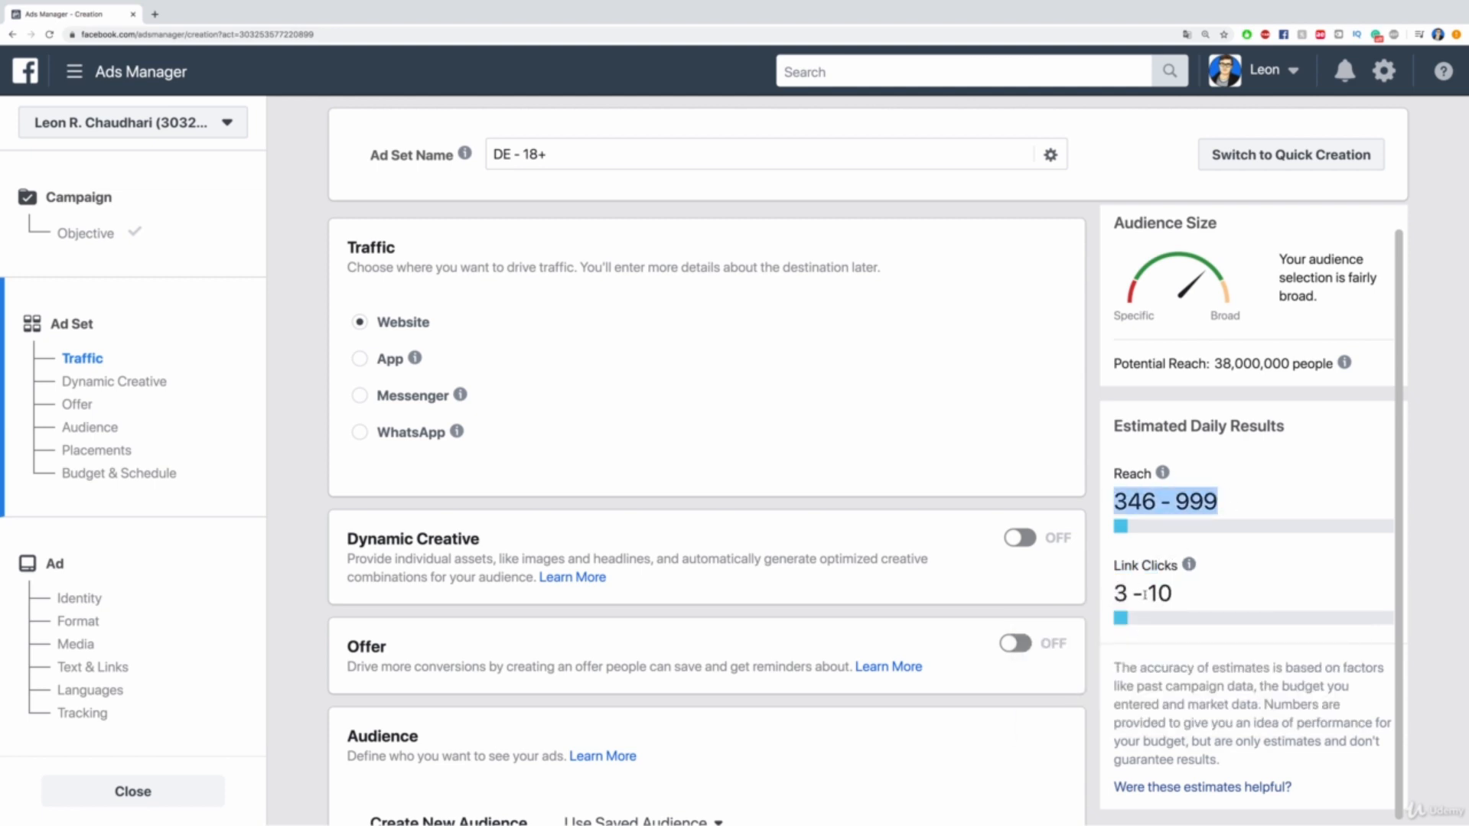
click(1113, 607)
drag(1120, 593, 1180, 595)
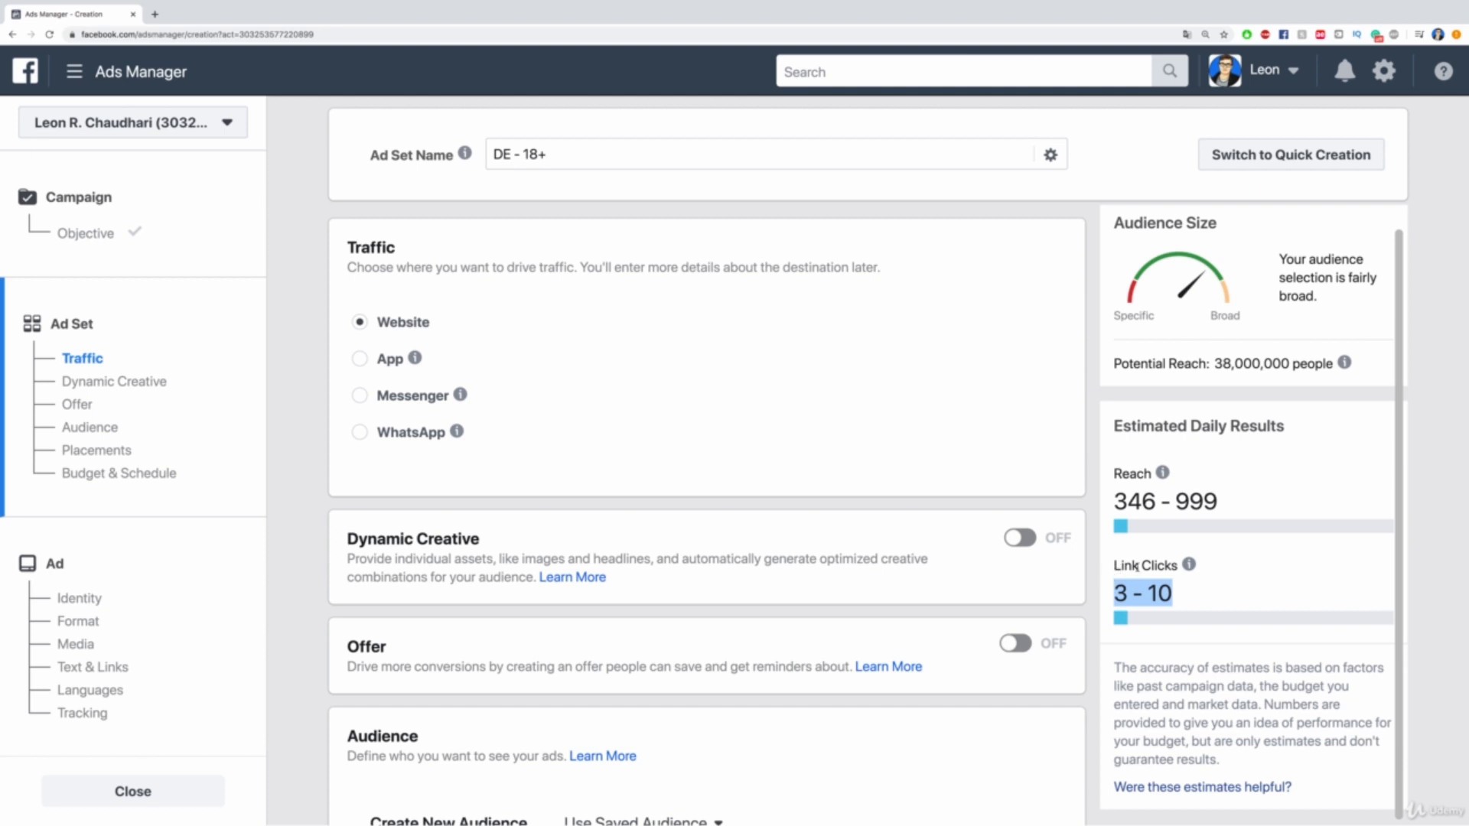
click(1107, 472)
Edit the ad set's audience locations and remove Germany
scroll(997, 394, down, 6)
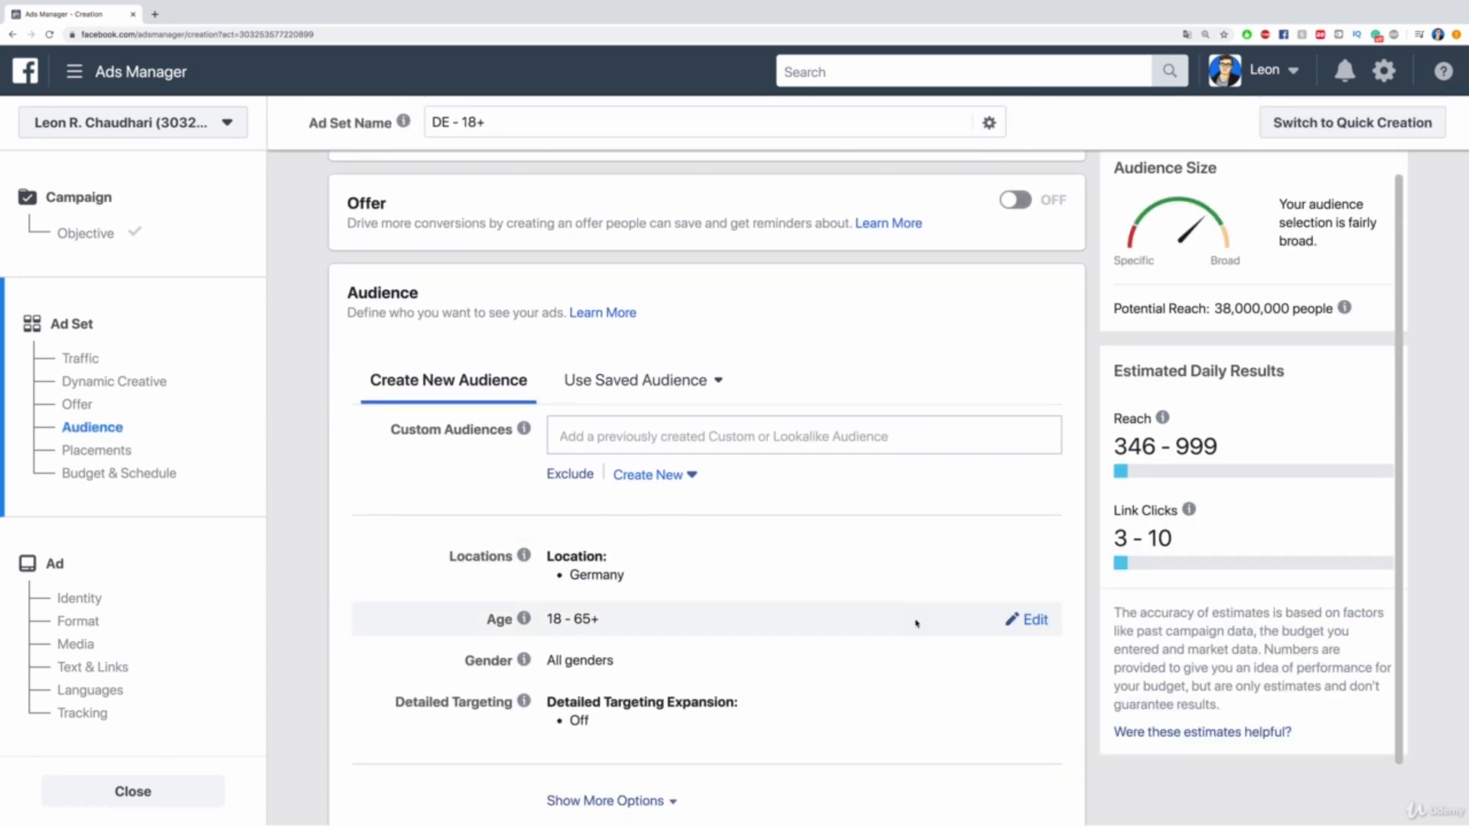
click(1027, 561)
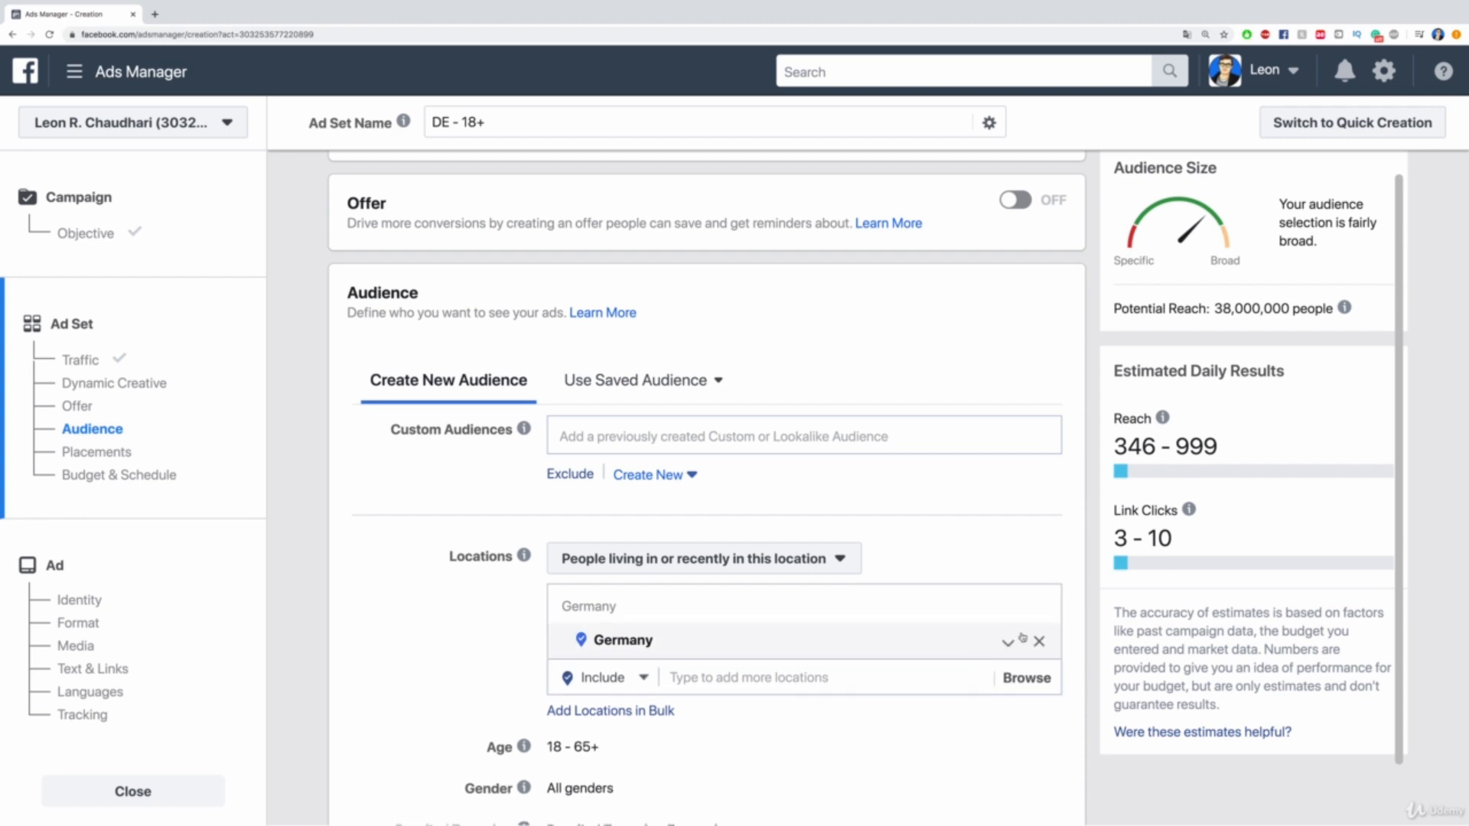
click(1042, 641)
Add the United States and the United Kingdom as included audience locations
scroll(732, 597, down, 2)
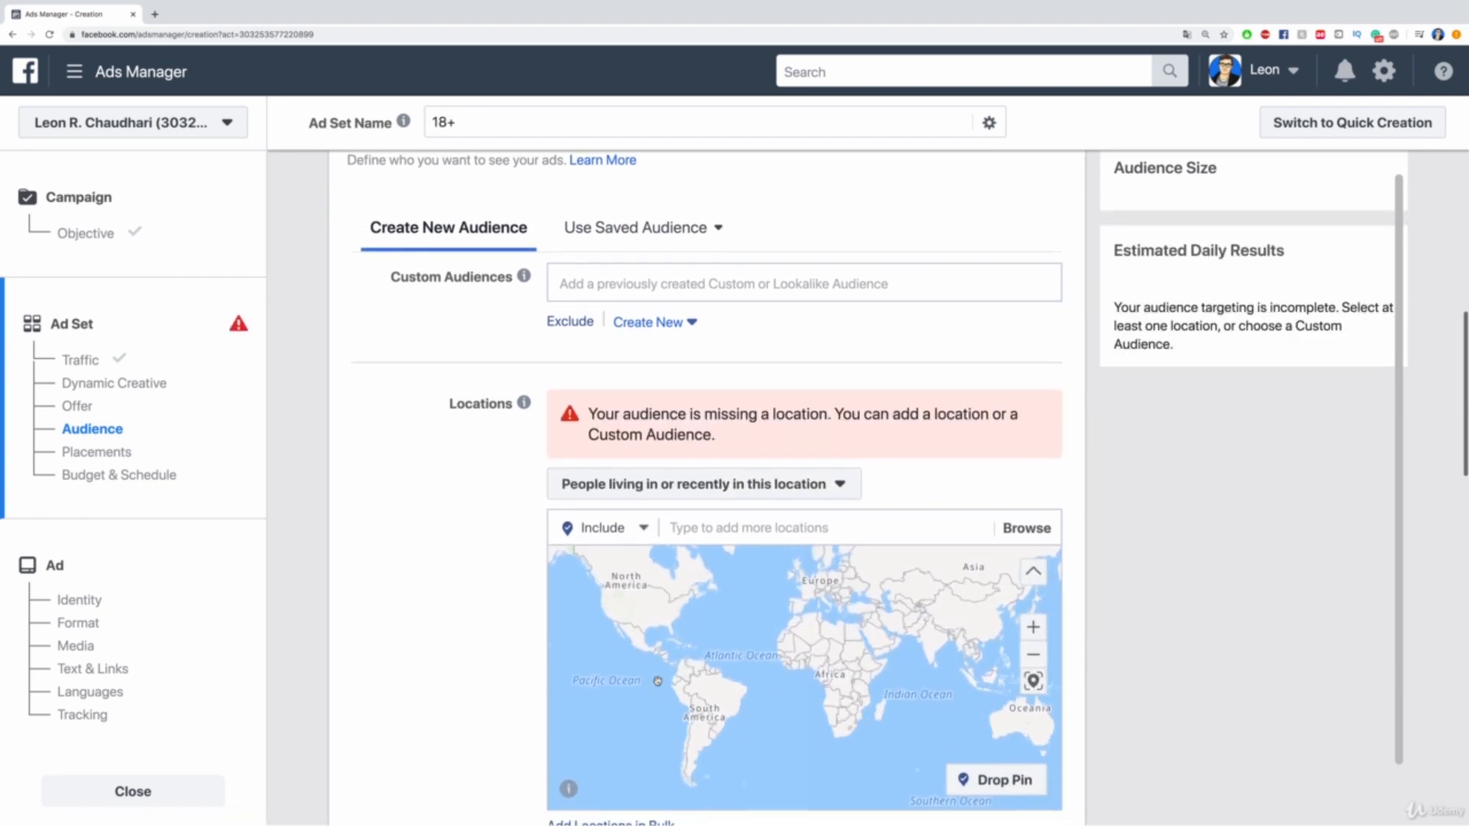
click(721, 525)
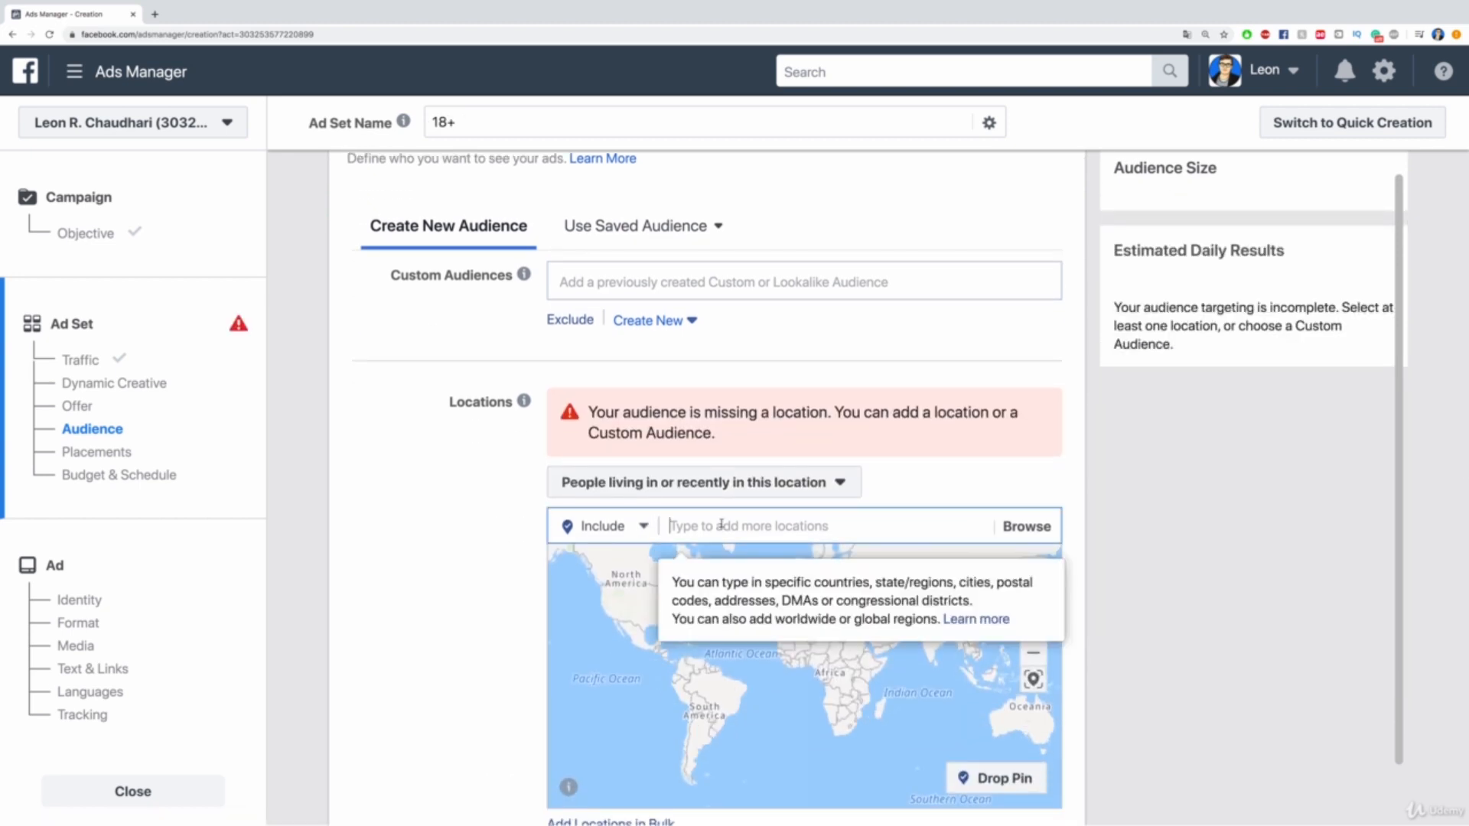
text(united)
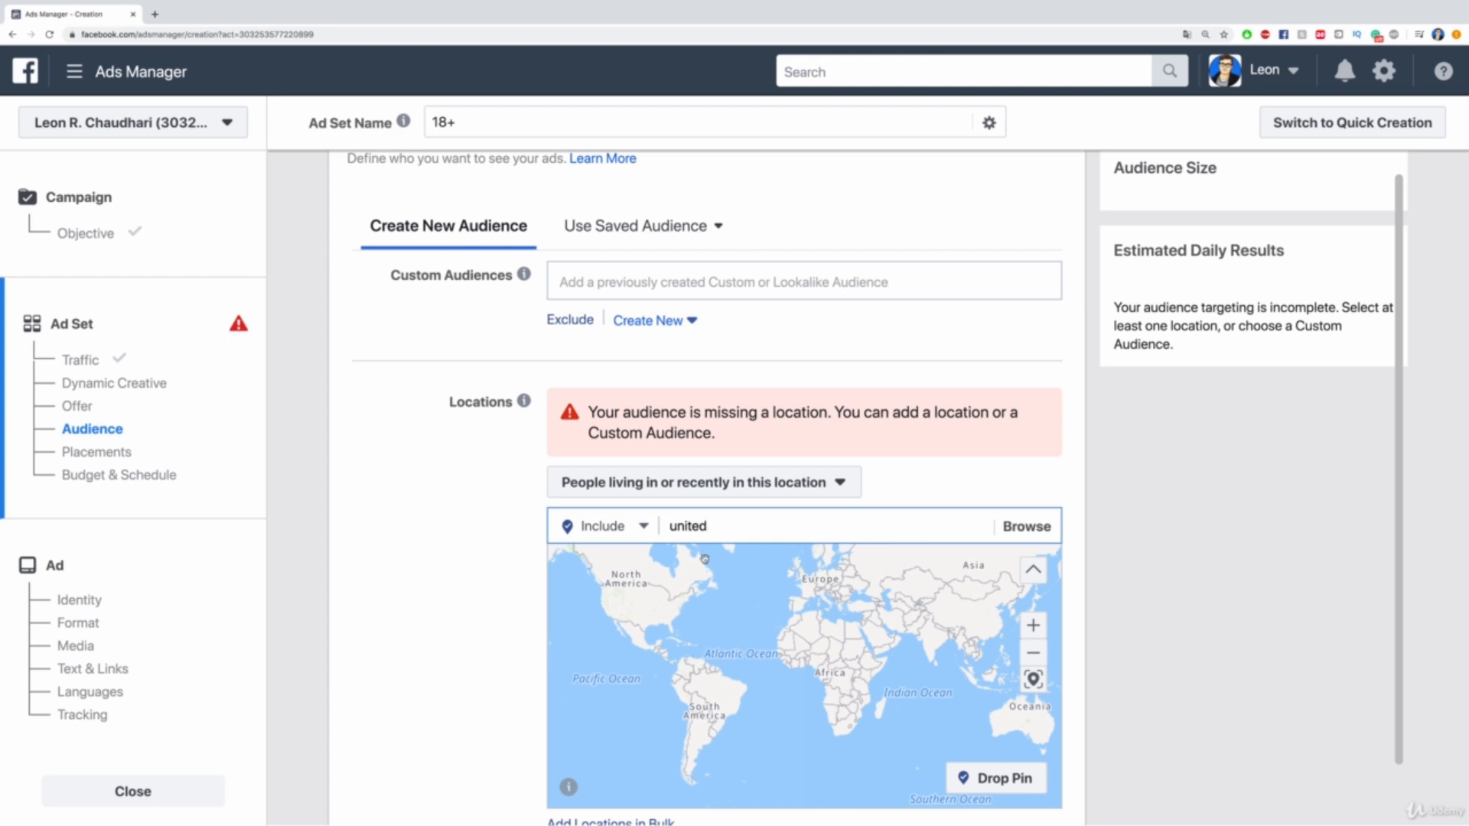
click(715, 562)
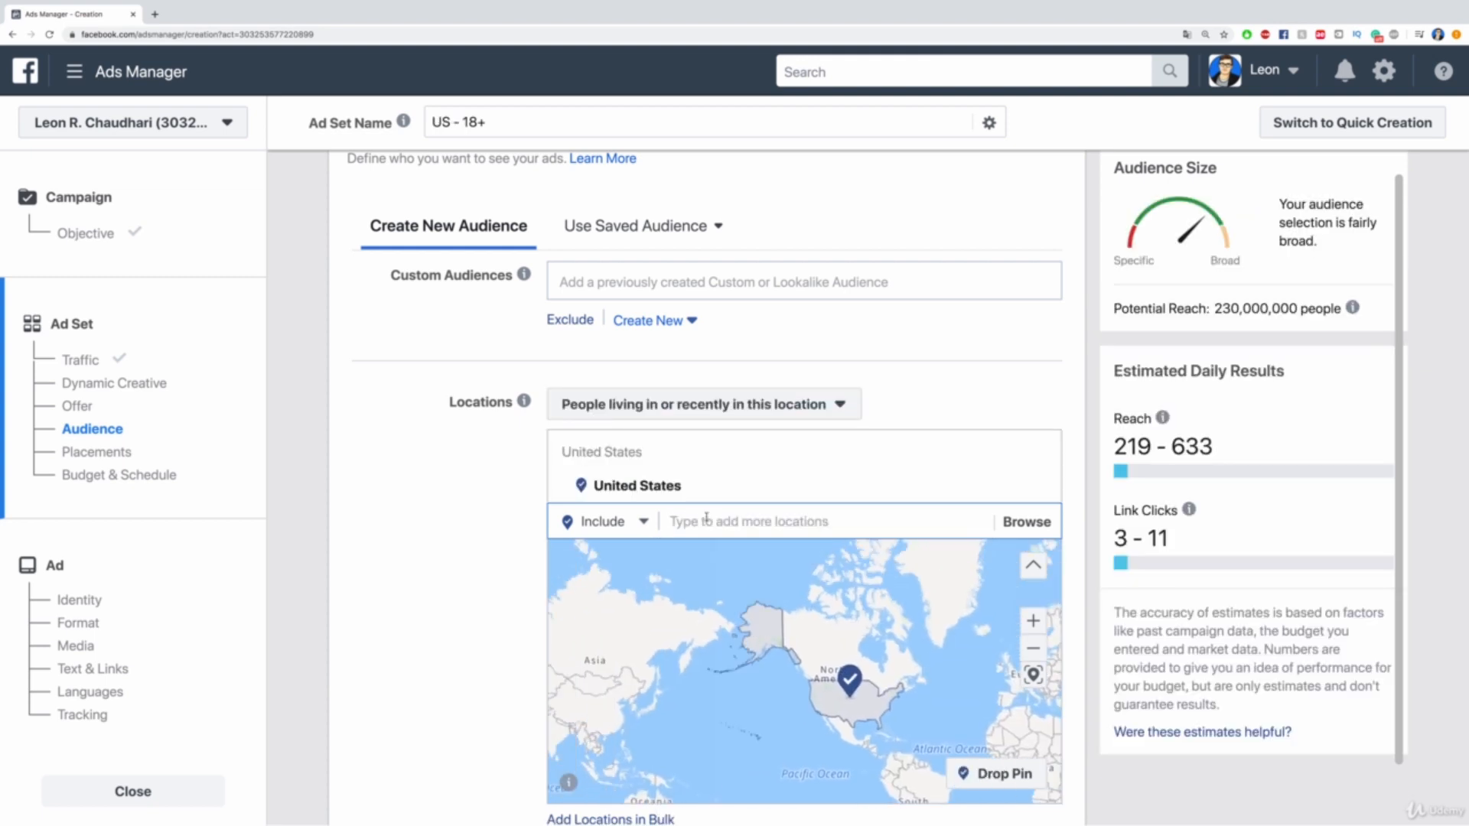
text(united)
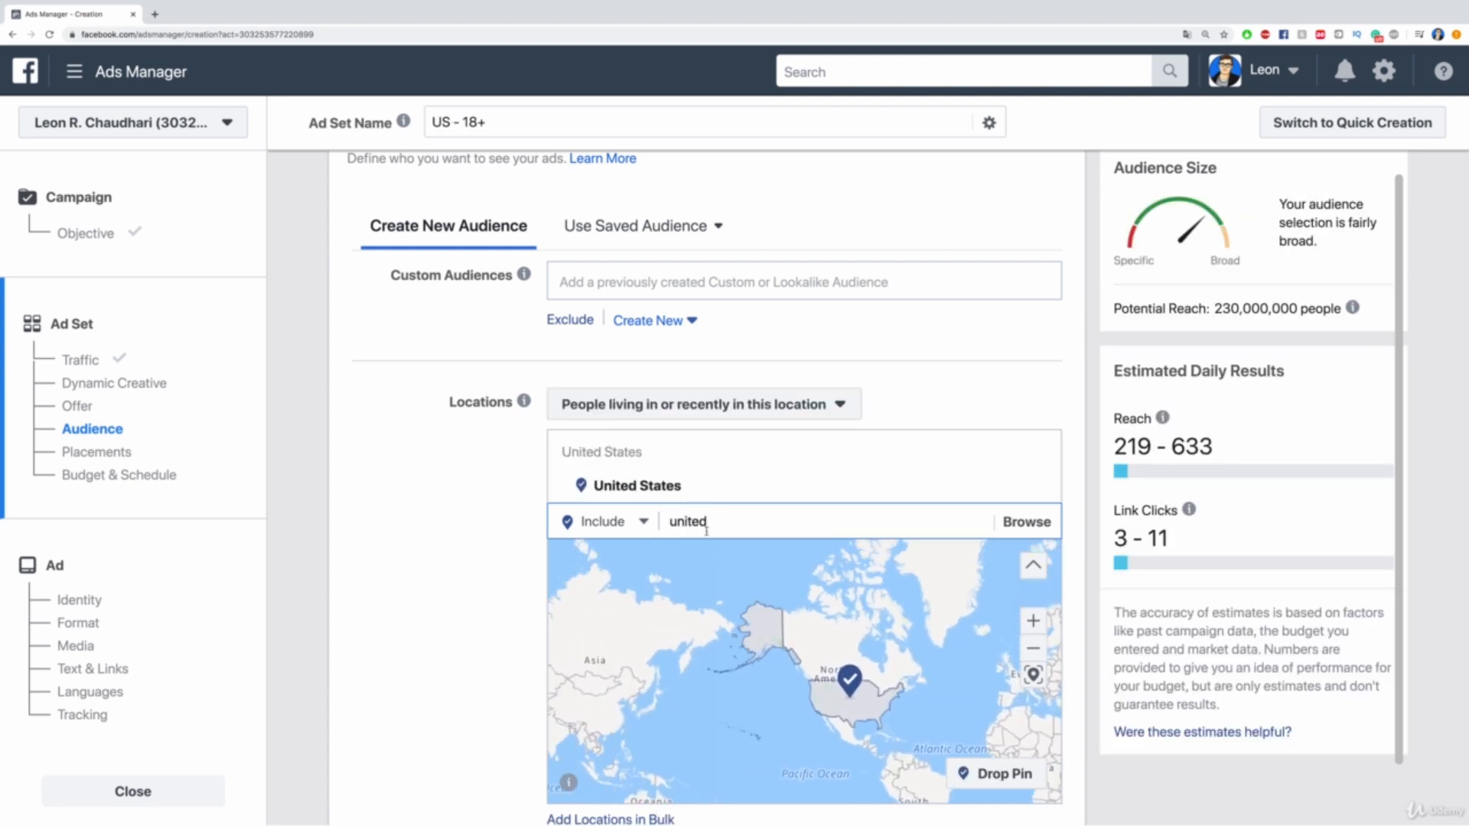
click(716, 556)
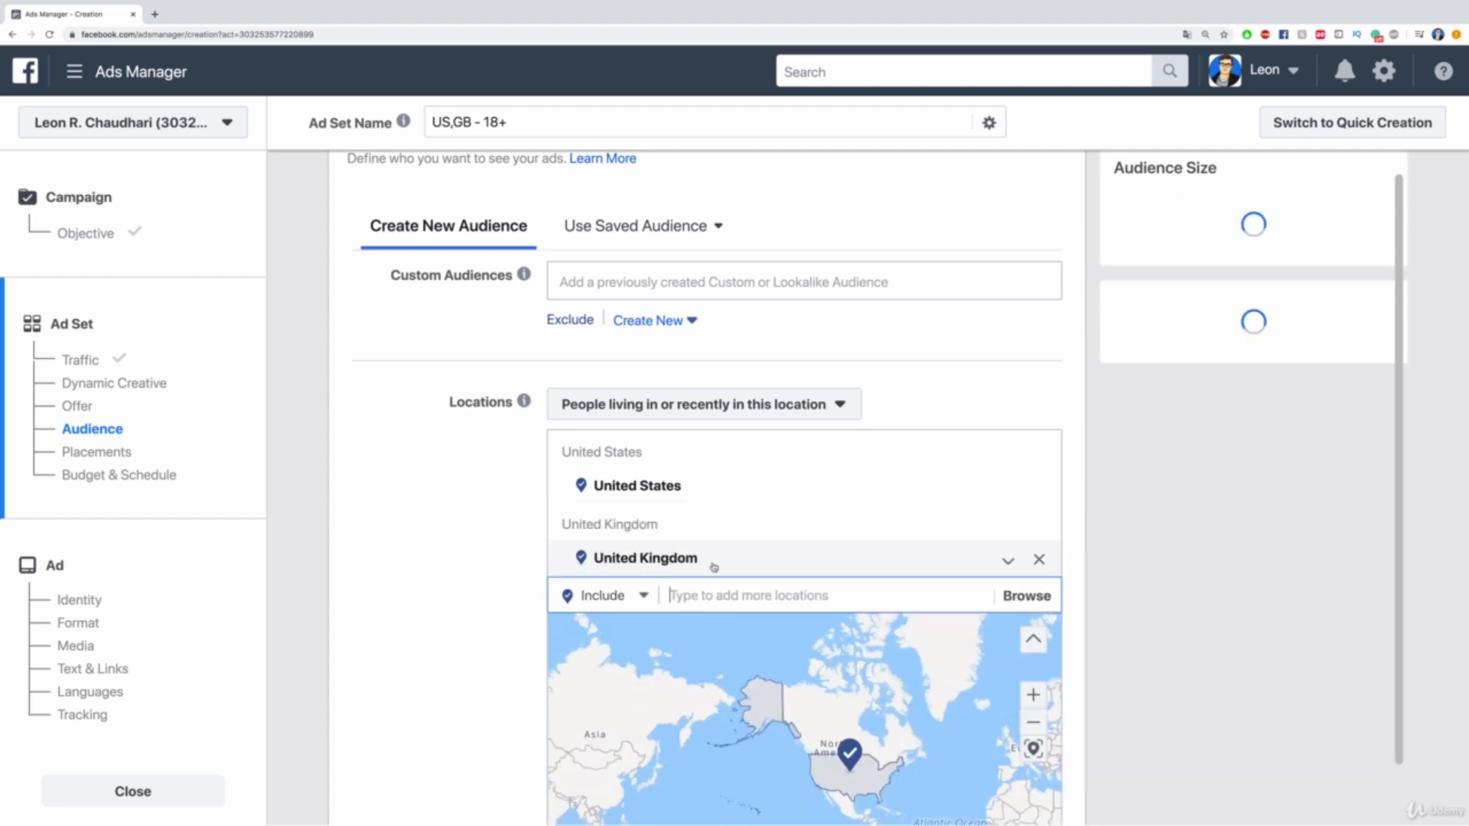
Add the countries Canada and Ireland to the included audience locations
text(canada)
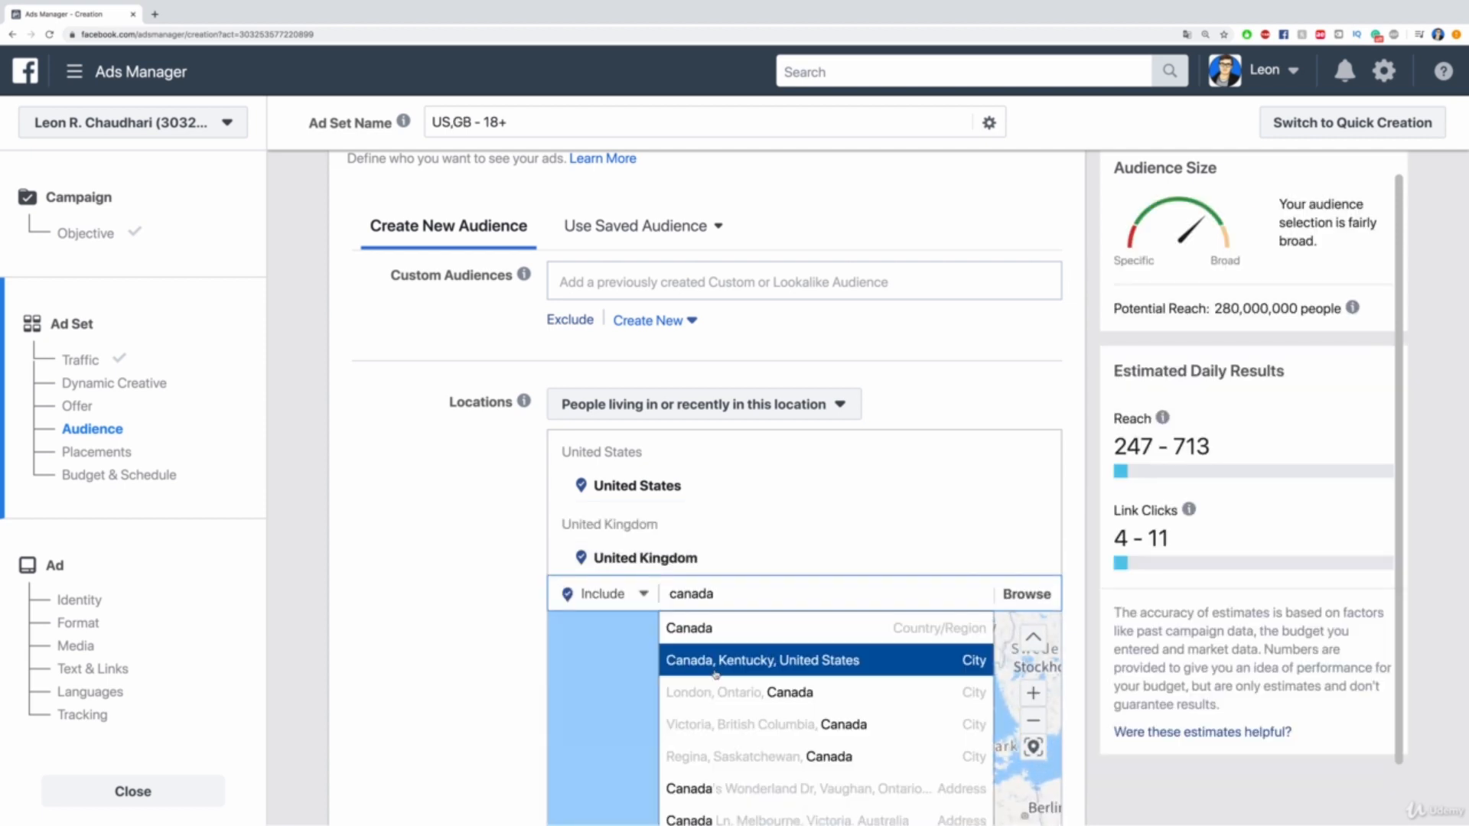
click(715, 623)
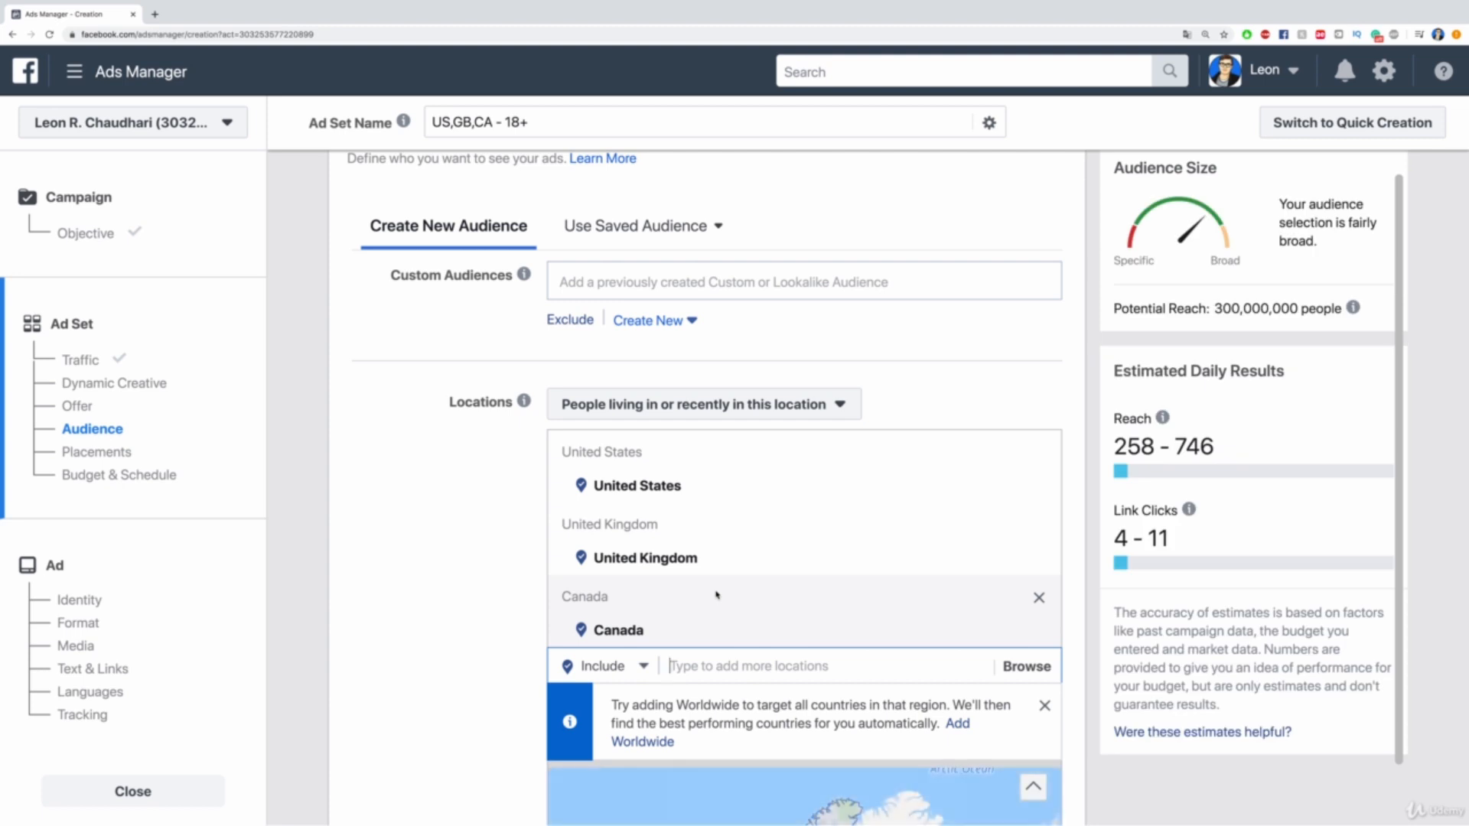
text(ireland)
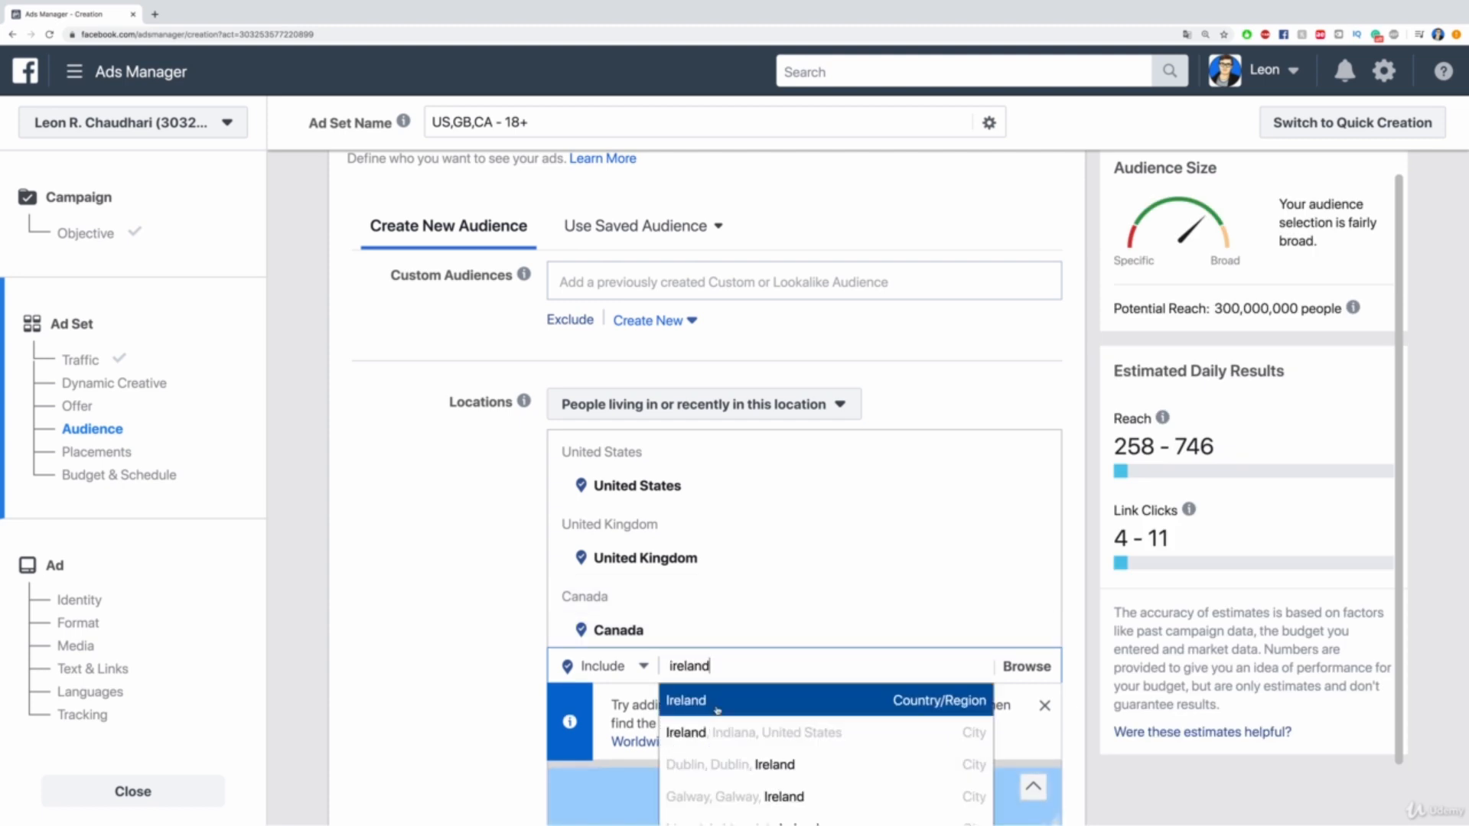
click(716, 701)
Include Australia and New Zealand in the audience locations
text(a)
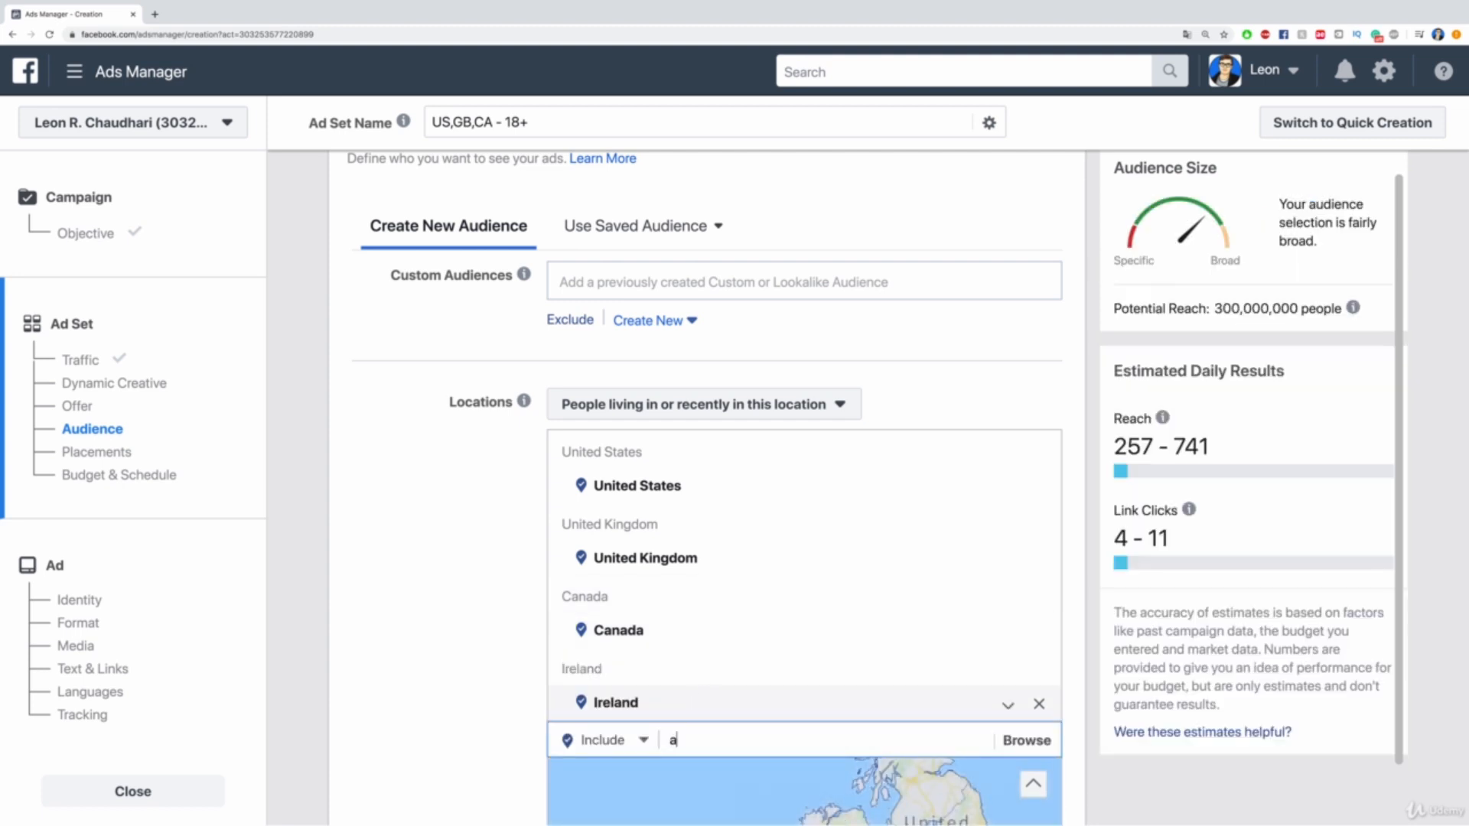
text(ustralia)
scroll(747, 717, down, 3)
click(715, 581)
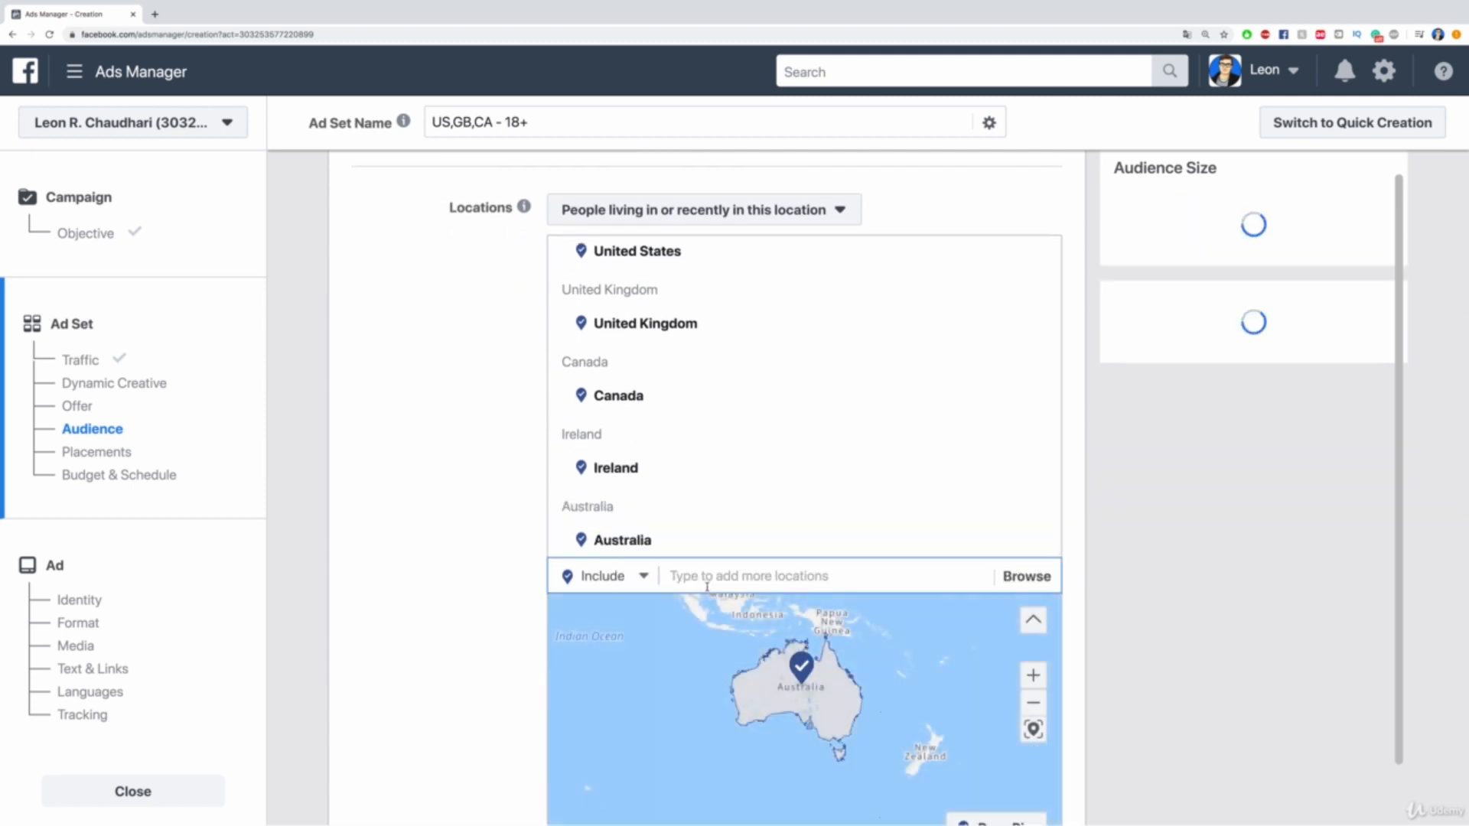
text(new)
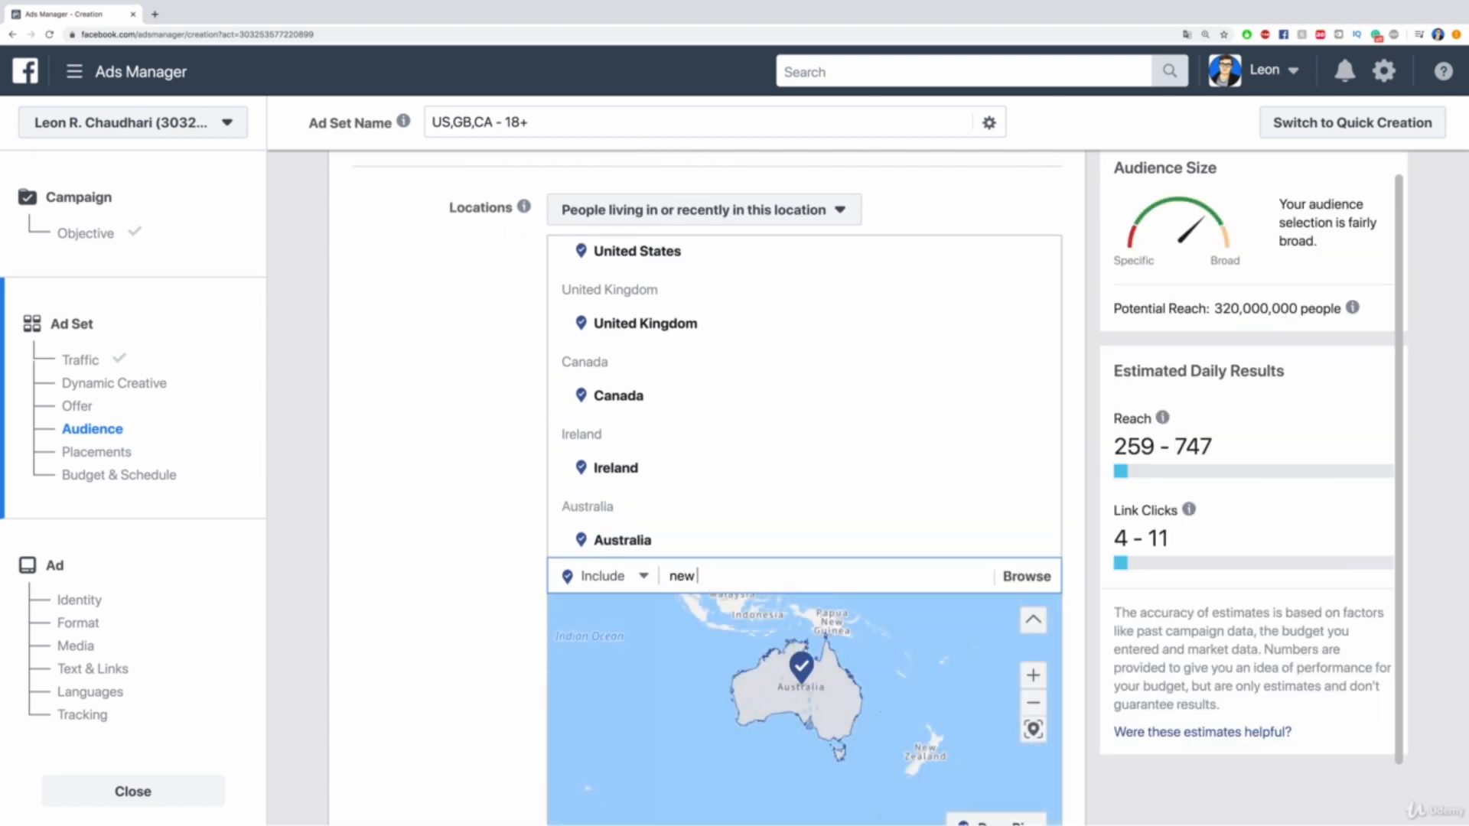
text( zeal)
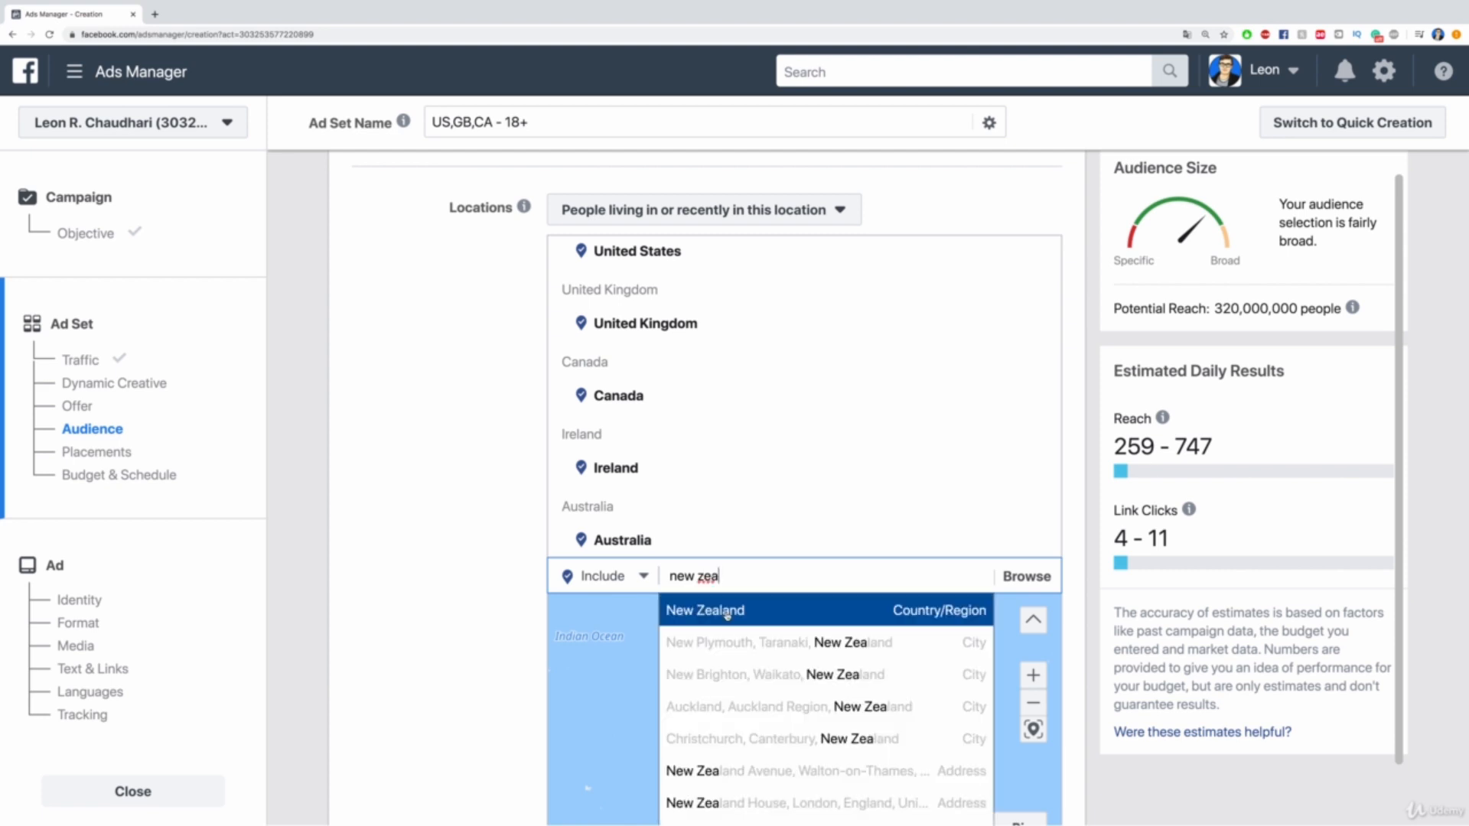
click(704, 609)
Include South Africa in the audience locations and check the targeted countries on the map
text(south)
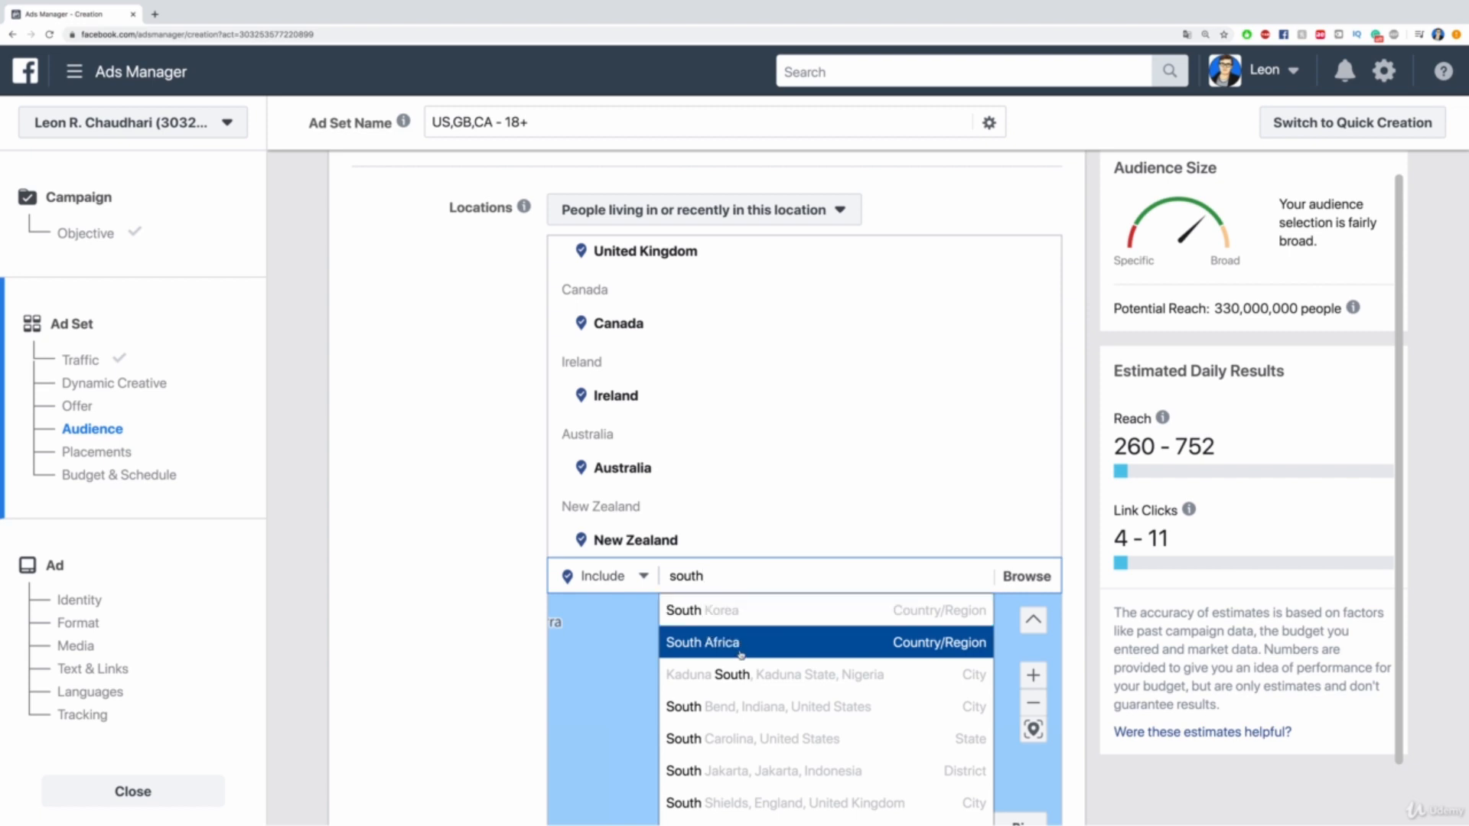
click(702, 643)
click(1034, 703)
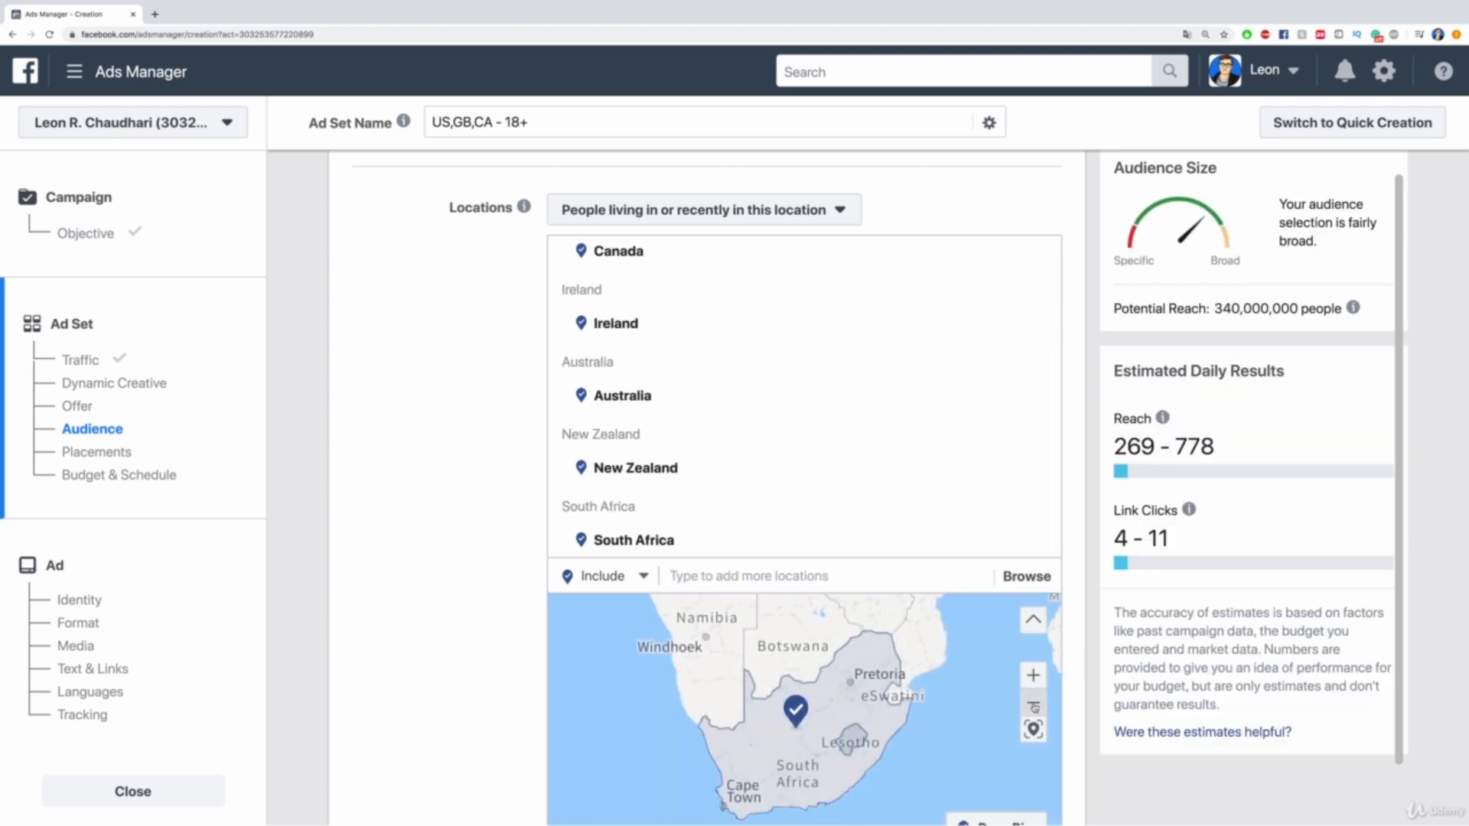
click(1033, 703)
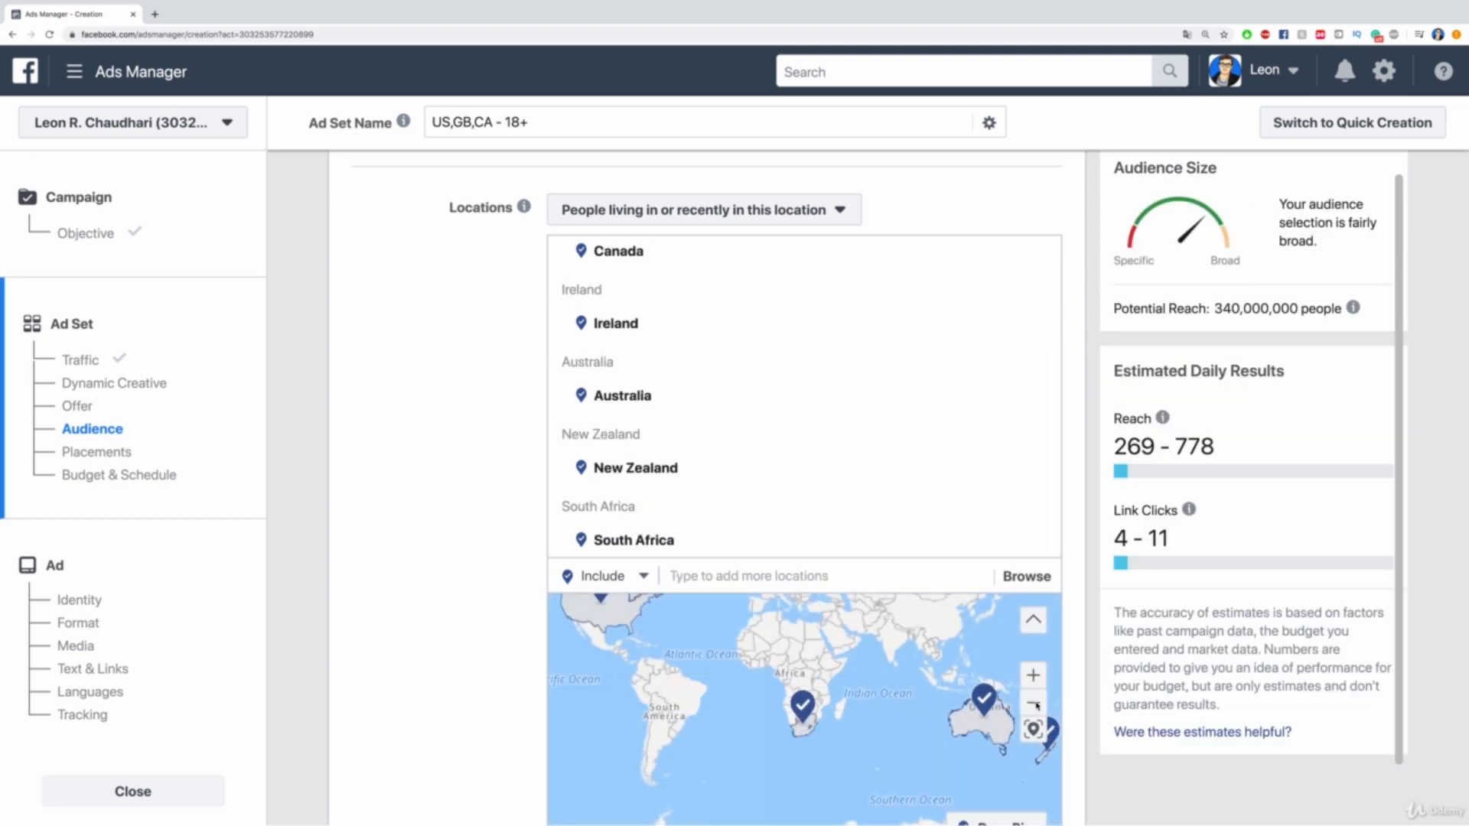
Examine the location map to review the pinned countries across North America, Europe, Africa and Oceania
scroll(1037, 689, down, 1)
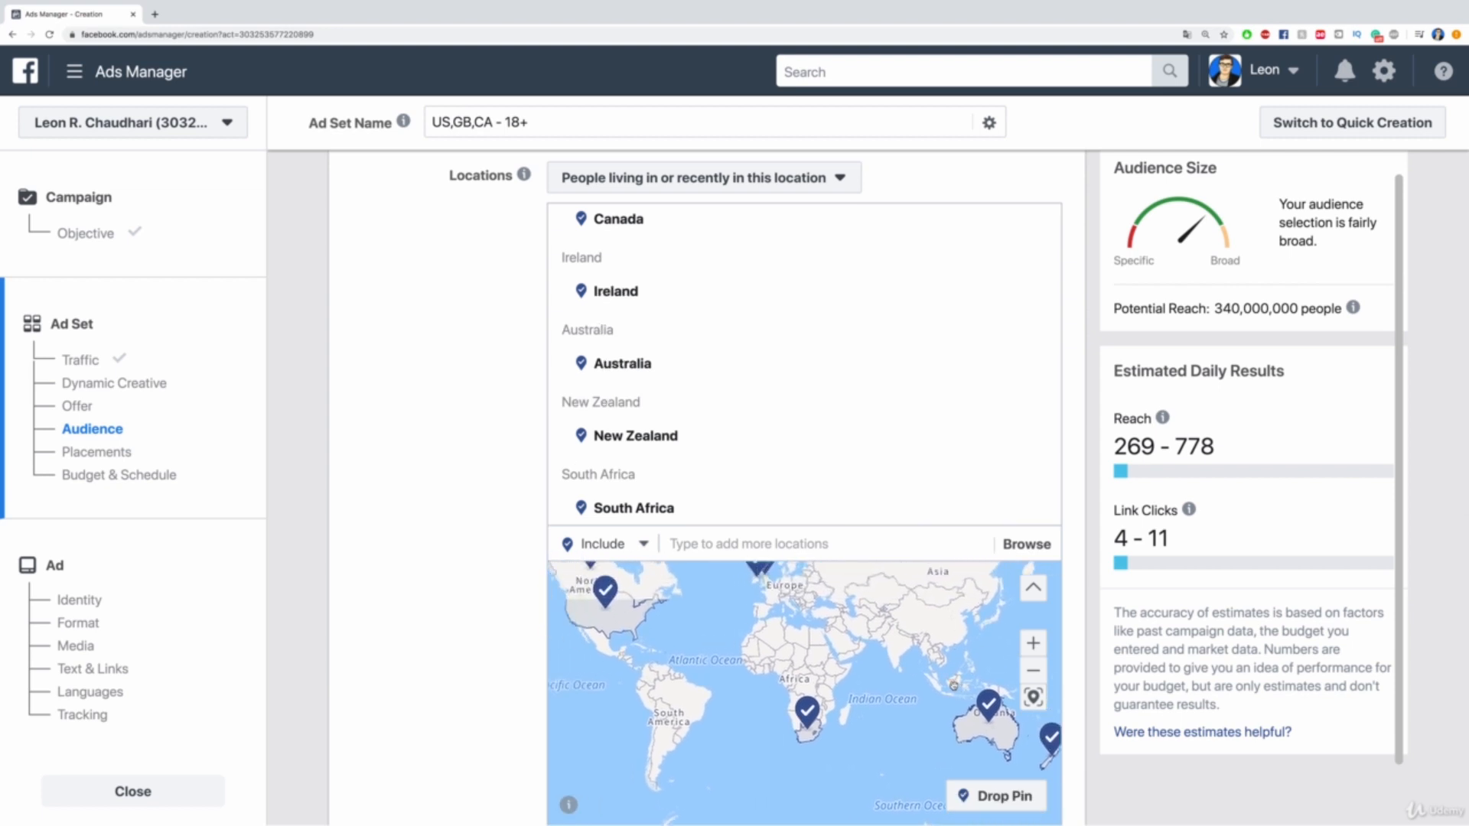
drag(855, 629, 832, 674)
drag(739, 644, 852, 629)
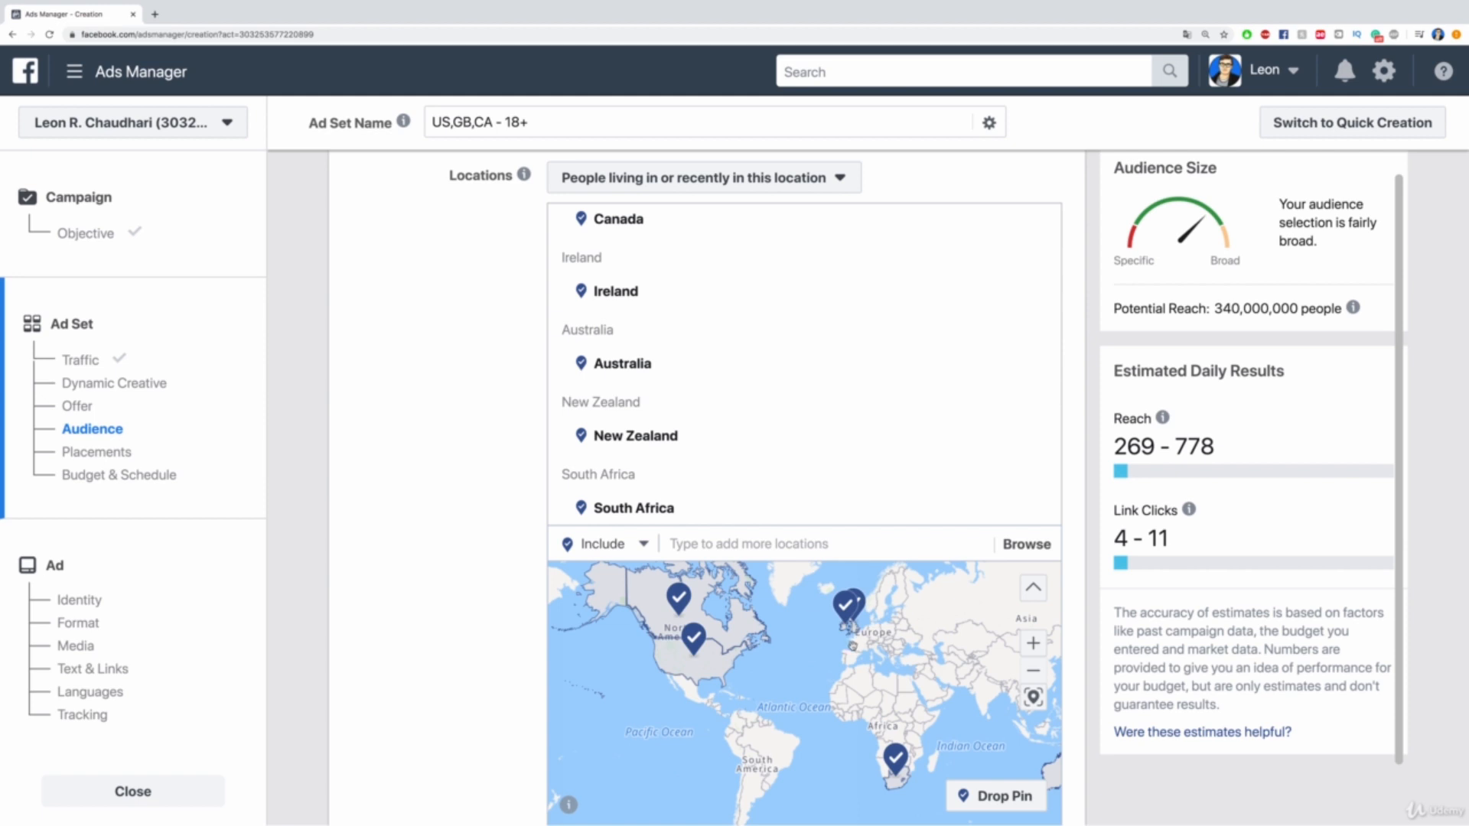
drag(902, 643, 799, 628)
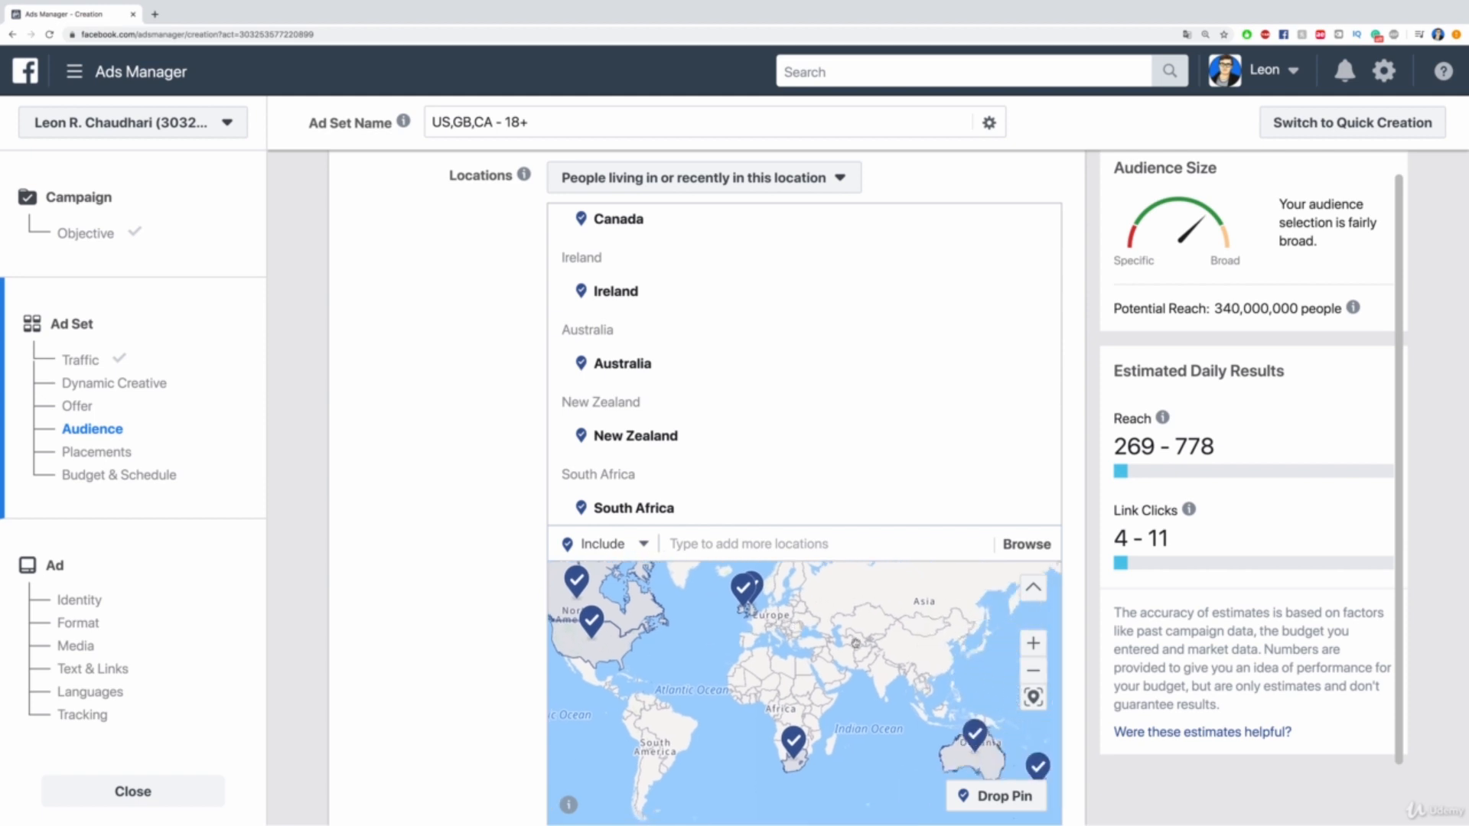
drag(770, 652, 799, 679)
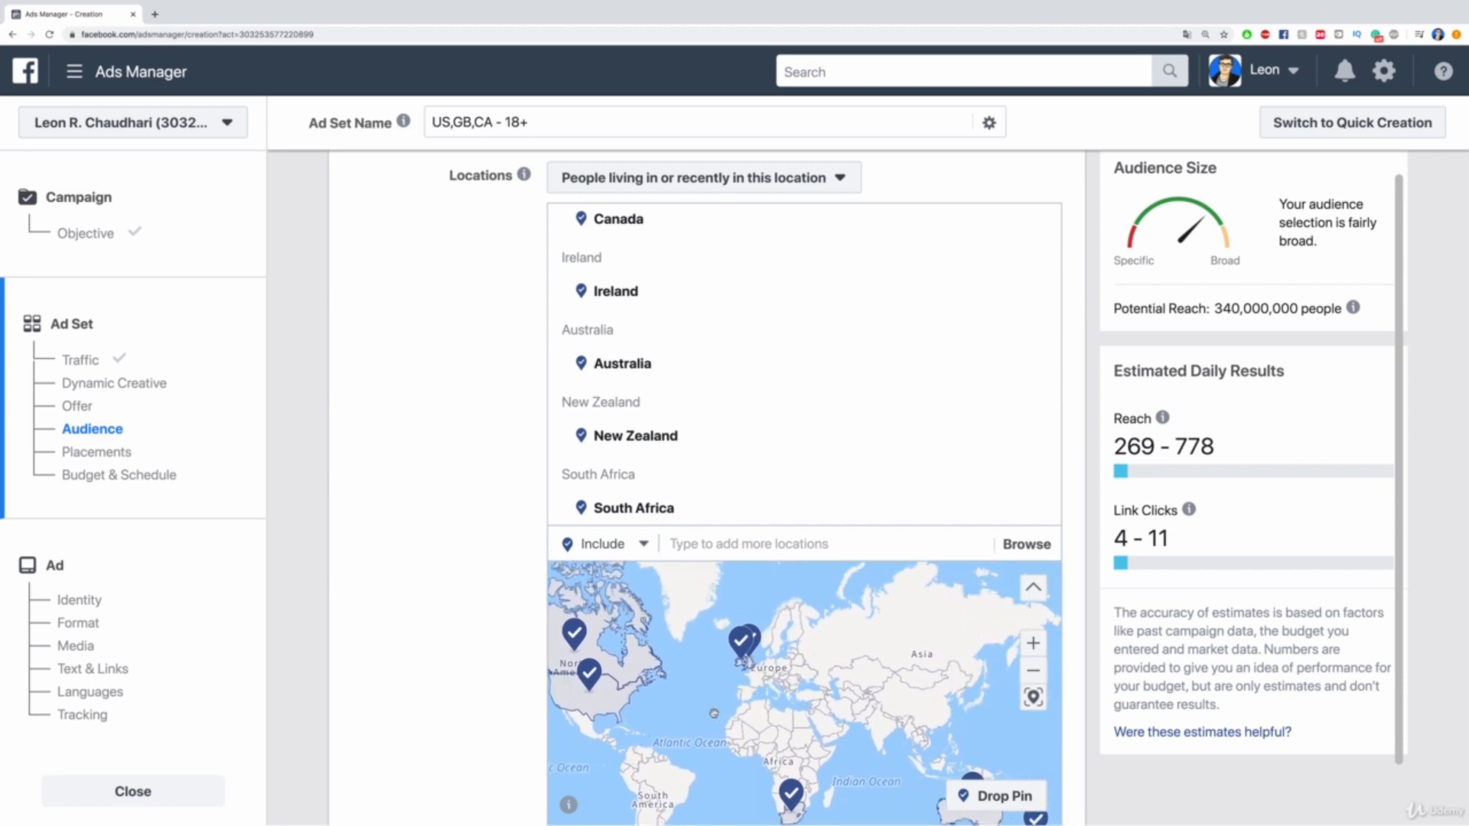
drag(715, 712, 792, 638)
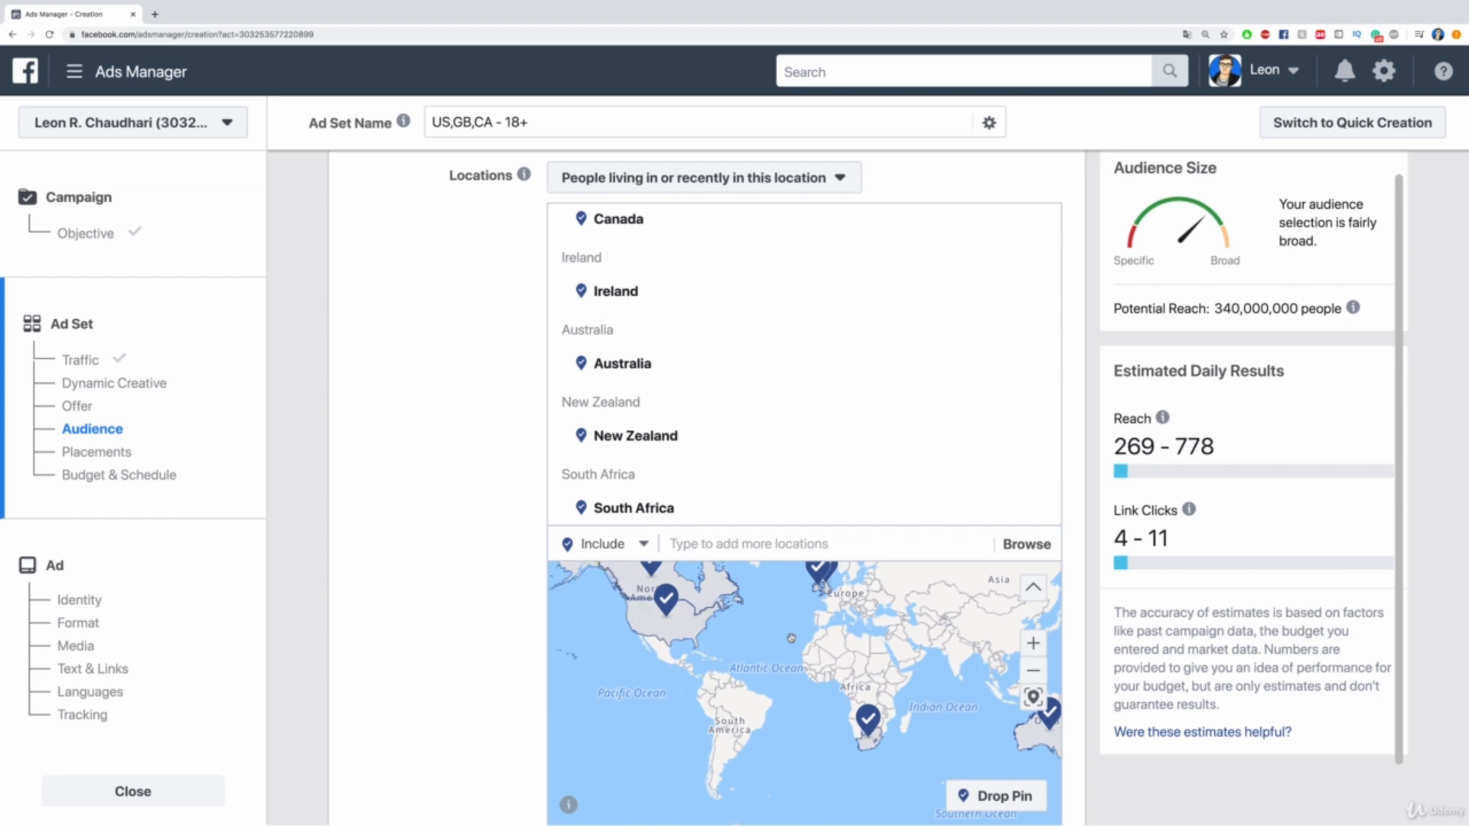
scroll(430, 517, down, 3)
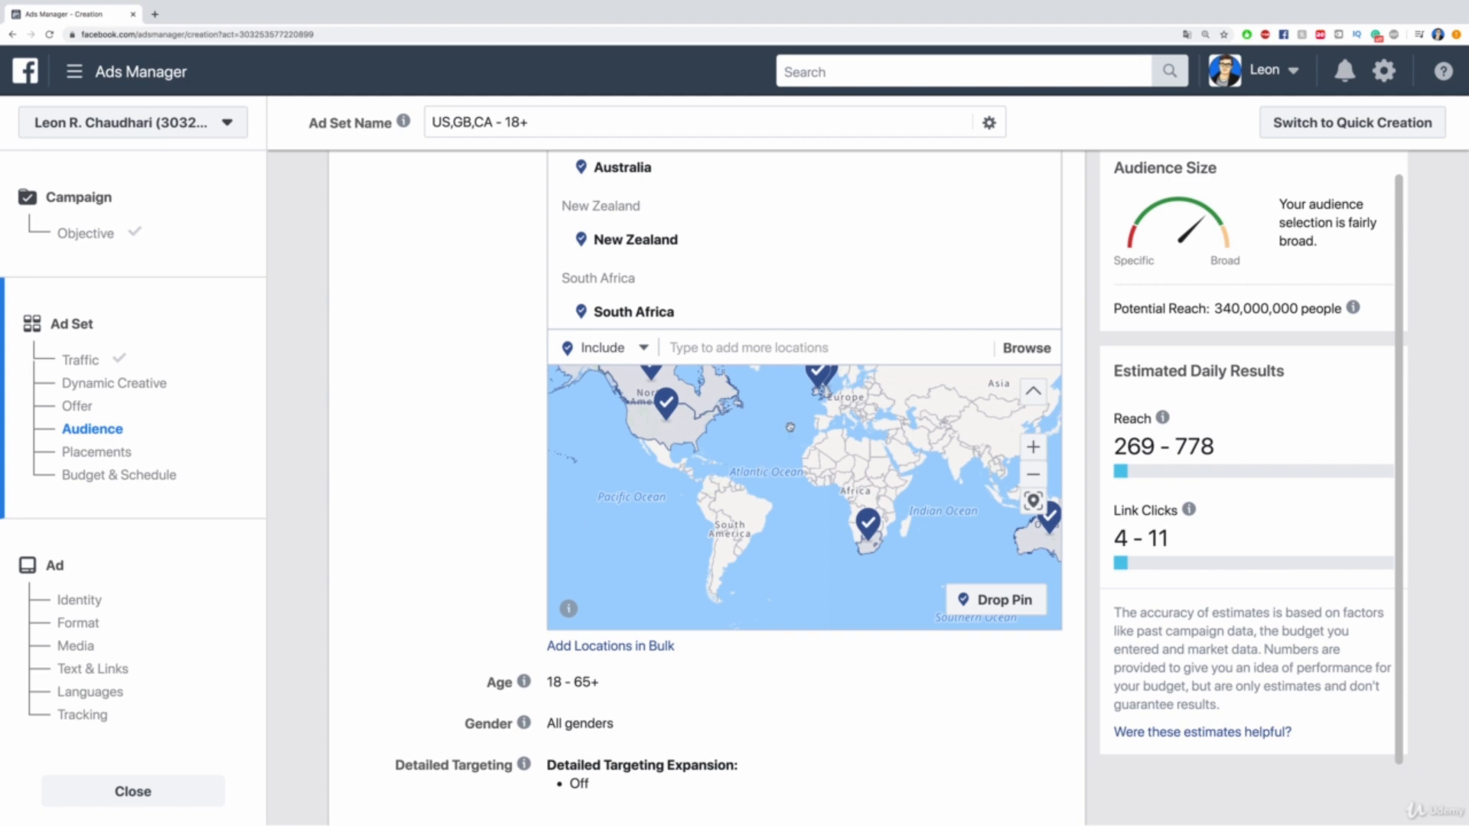
drag(790, 427, 725, 503)
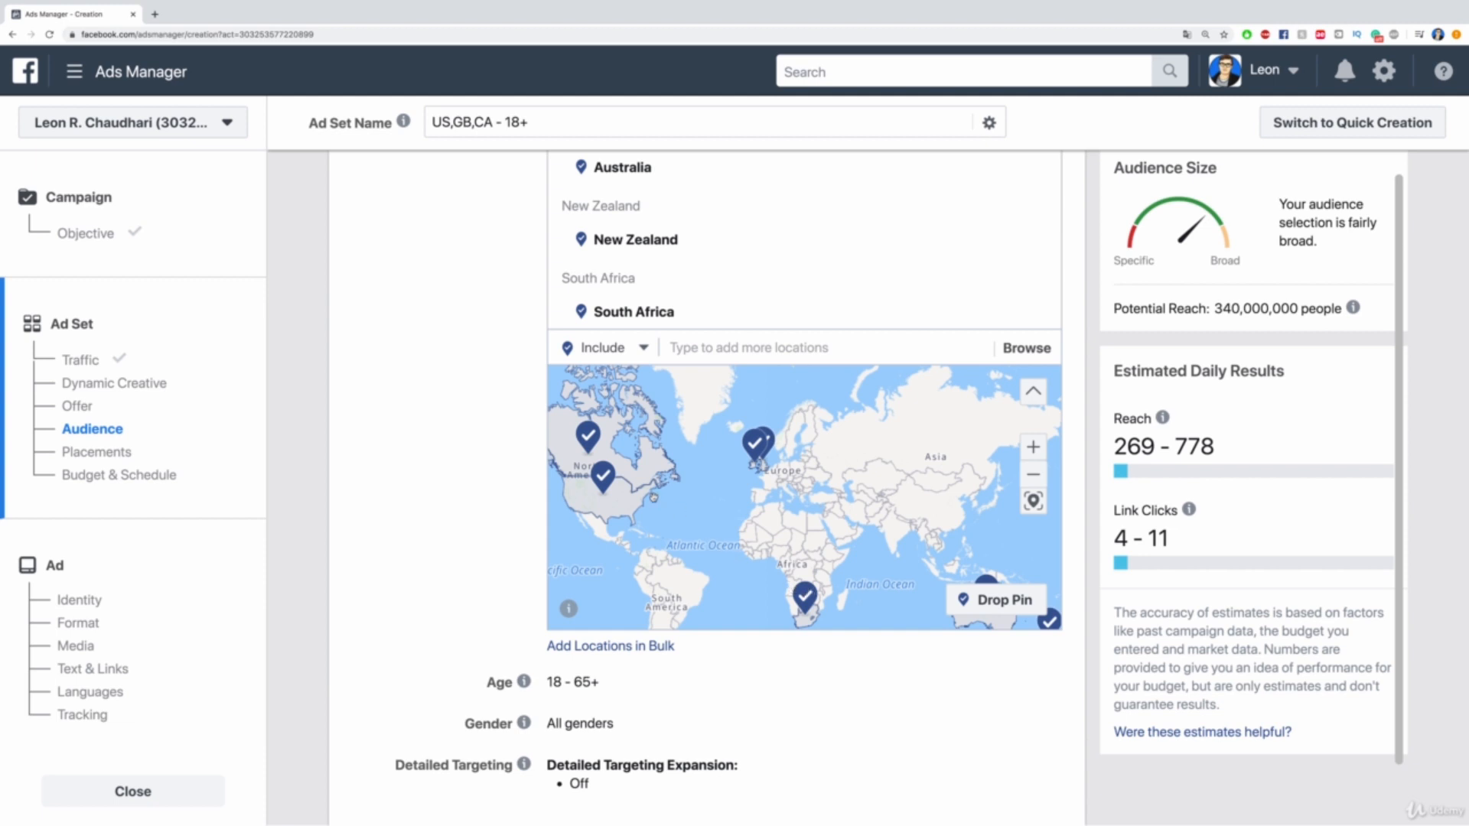
scroll(470, 381, up, 1)
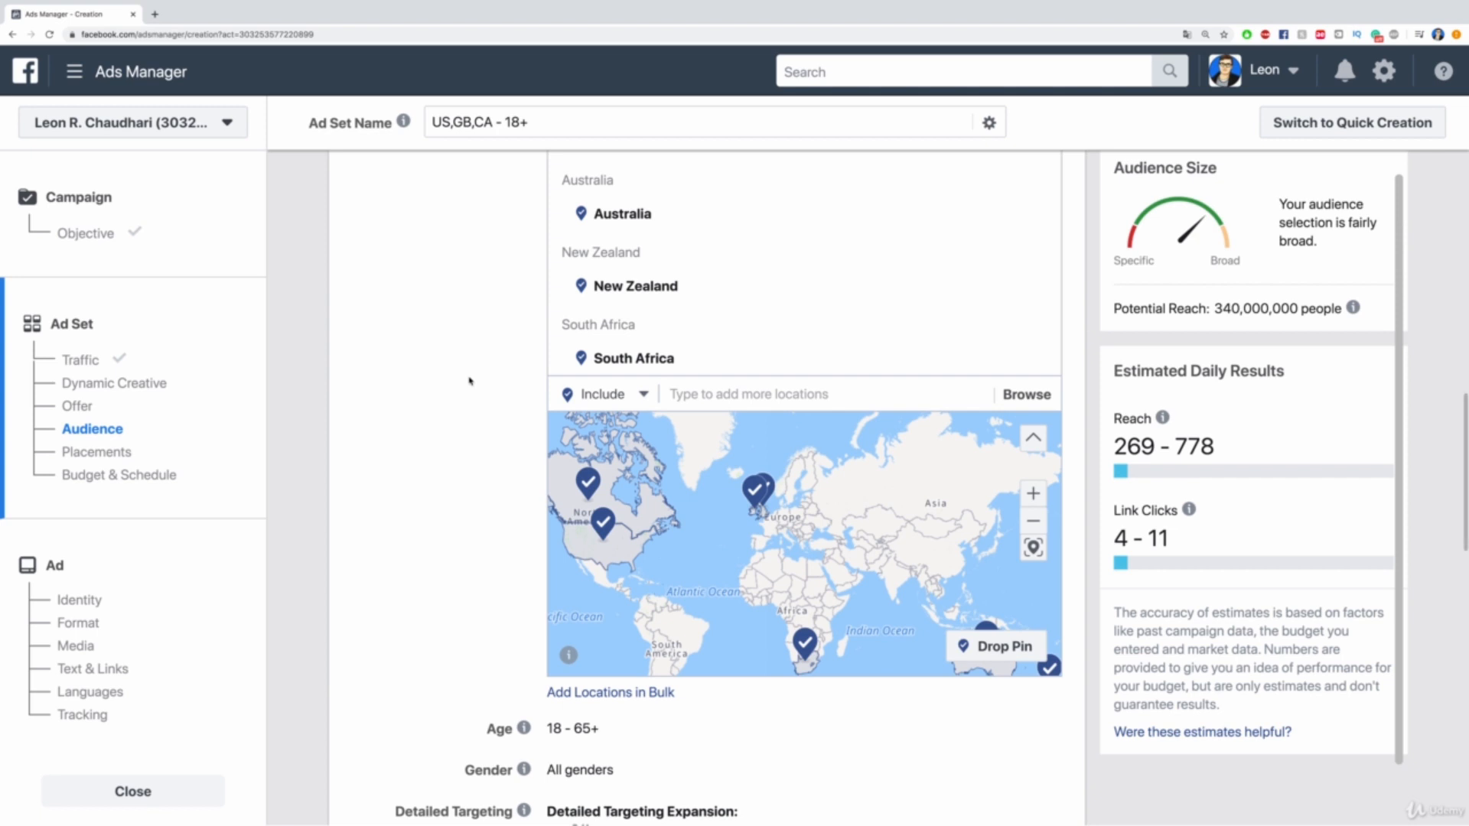
scroll(470, 380, up, 1)
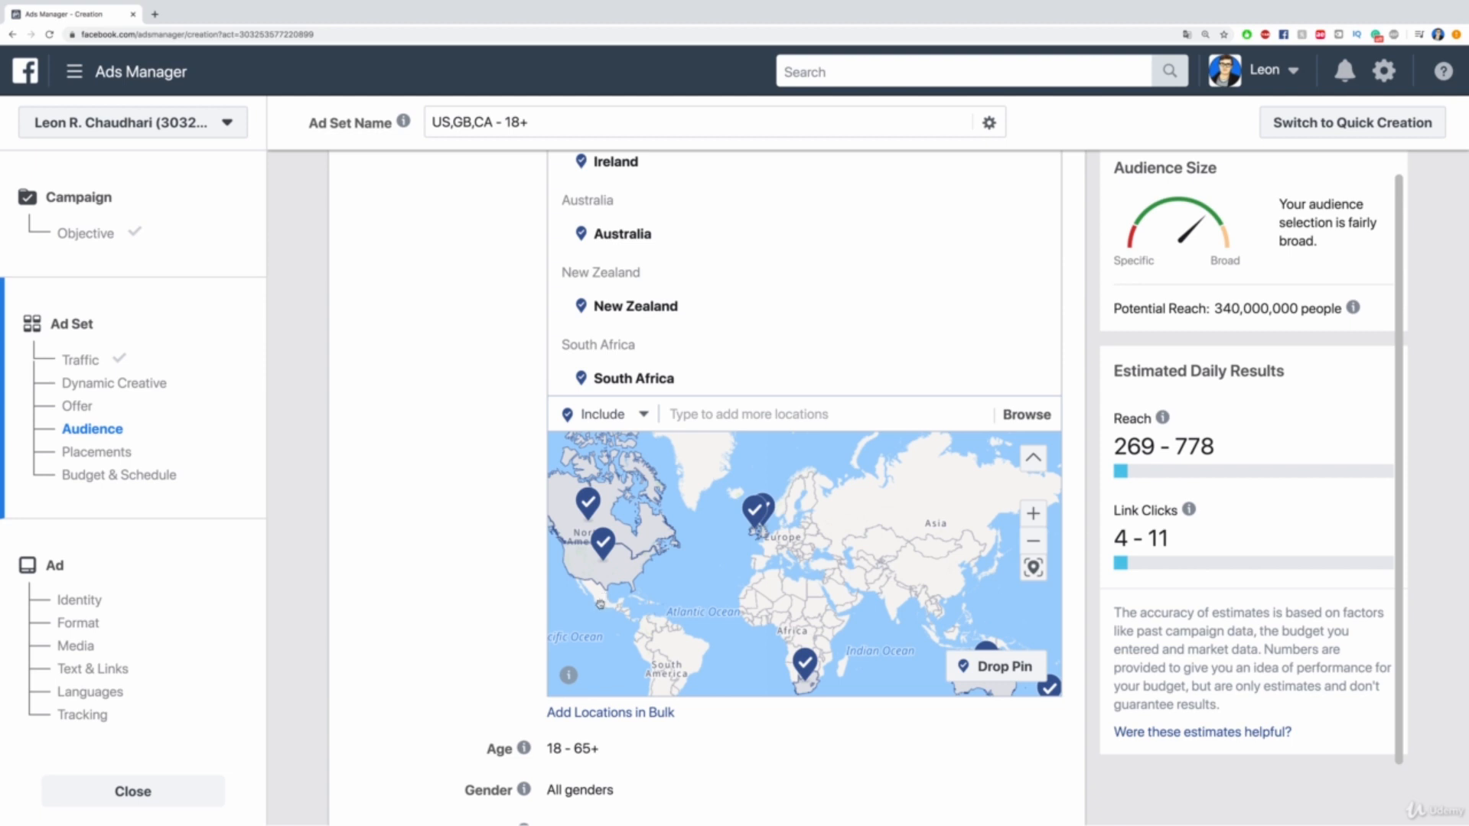
Set the audience's age range to 25–50
scroll(797, 501, down, 3)
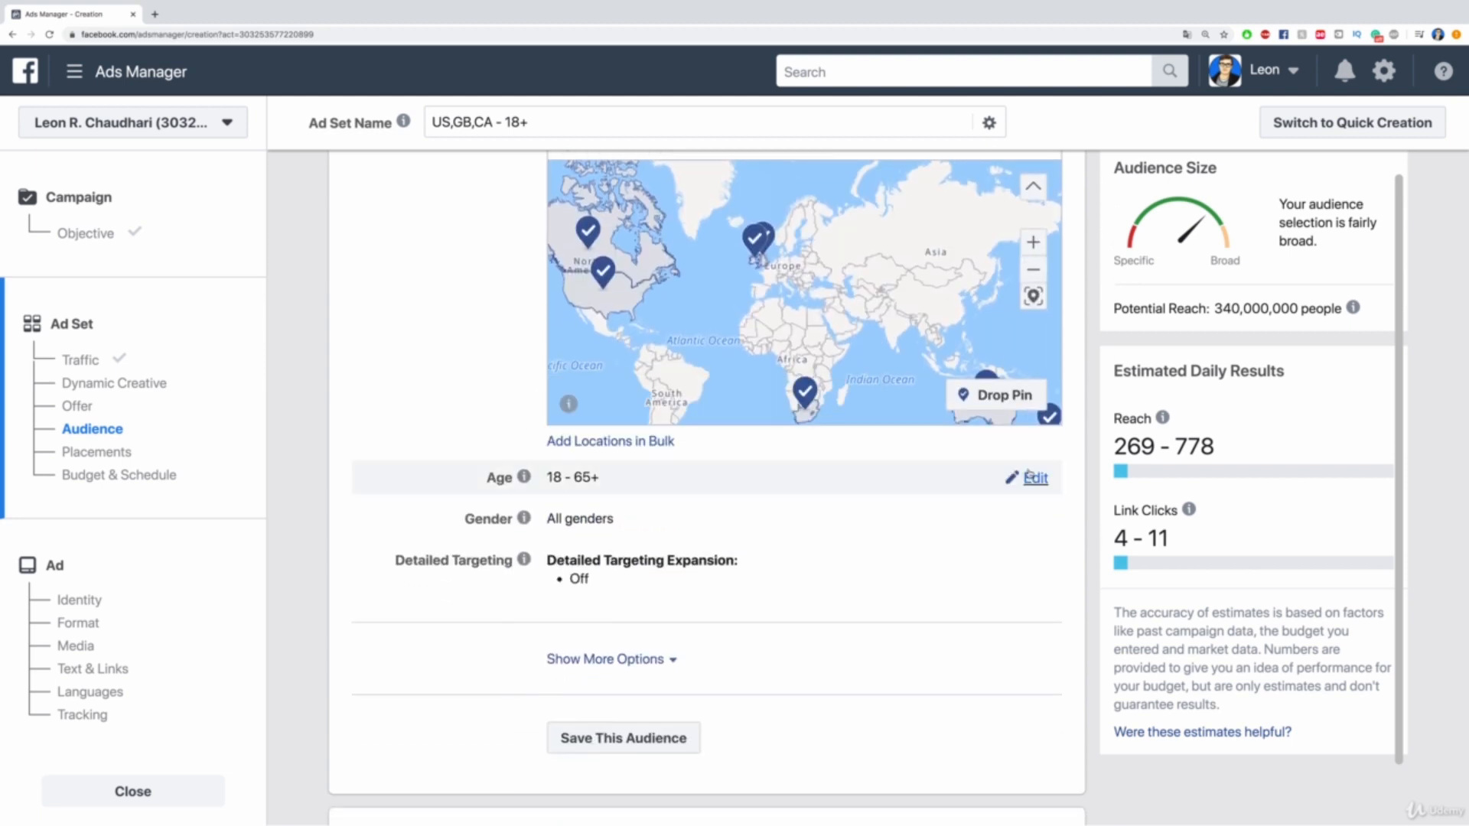
click(1038, 476)
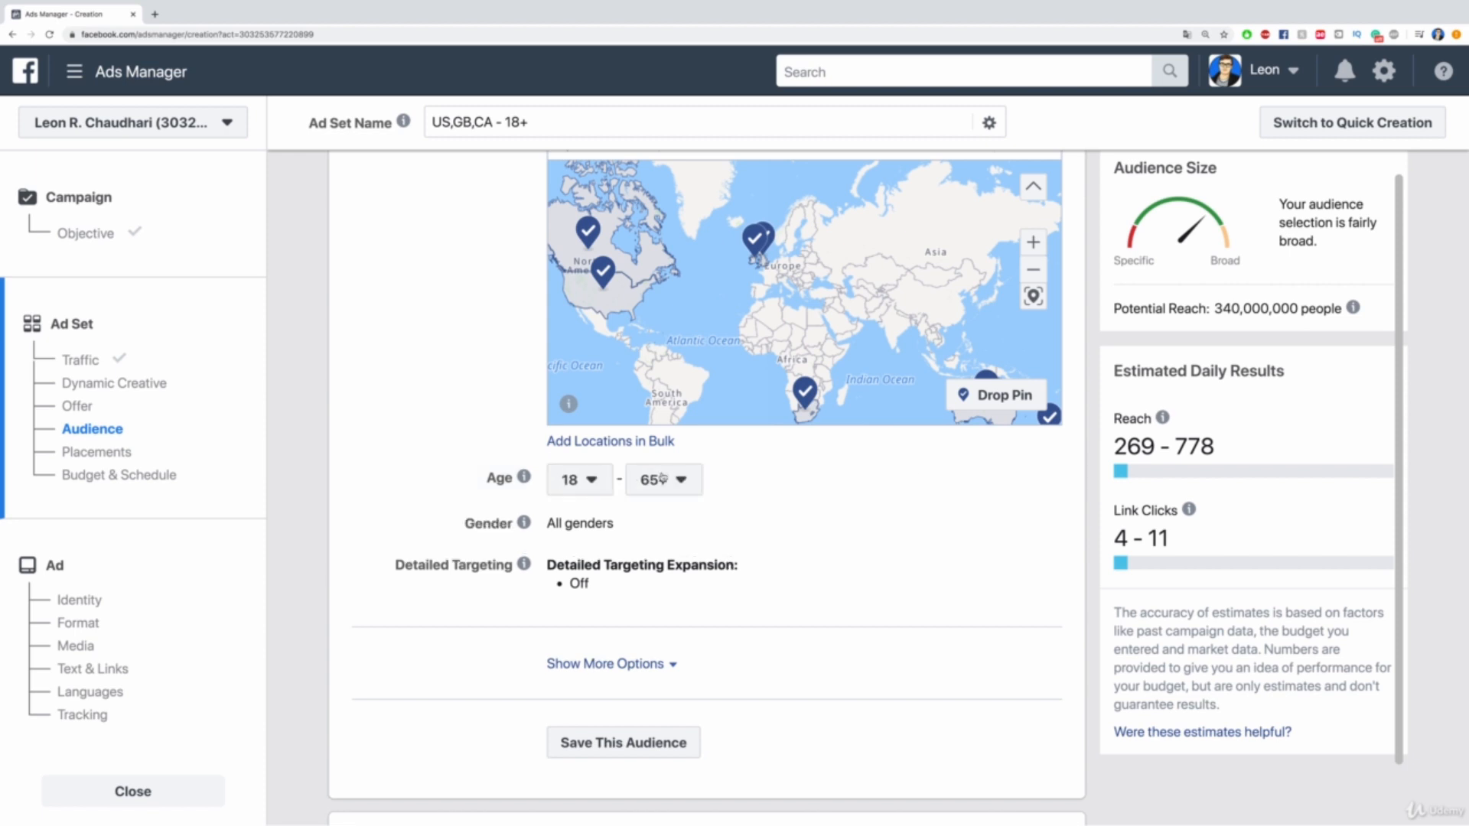
click(576, 484)
scroll(605, 355, down, 2)
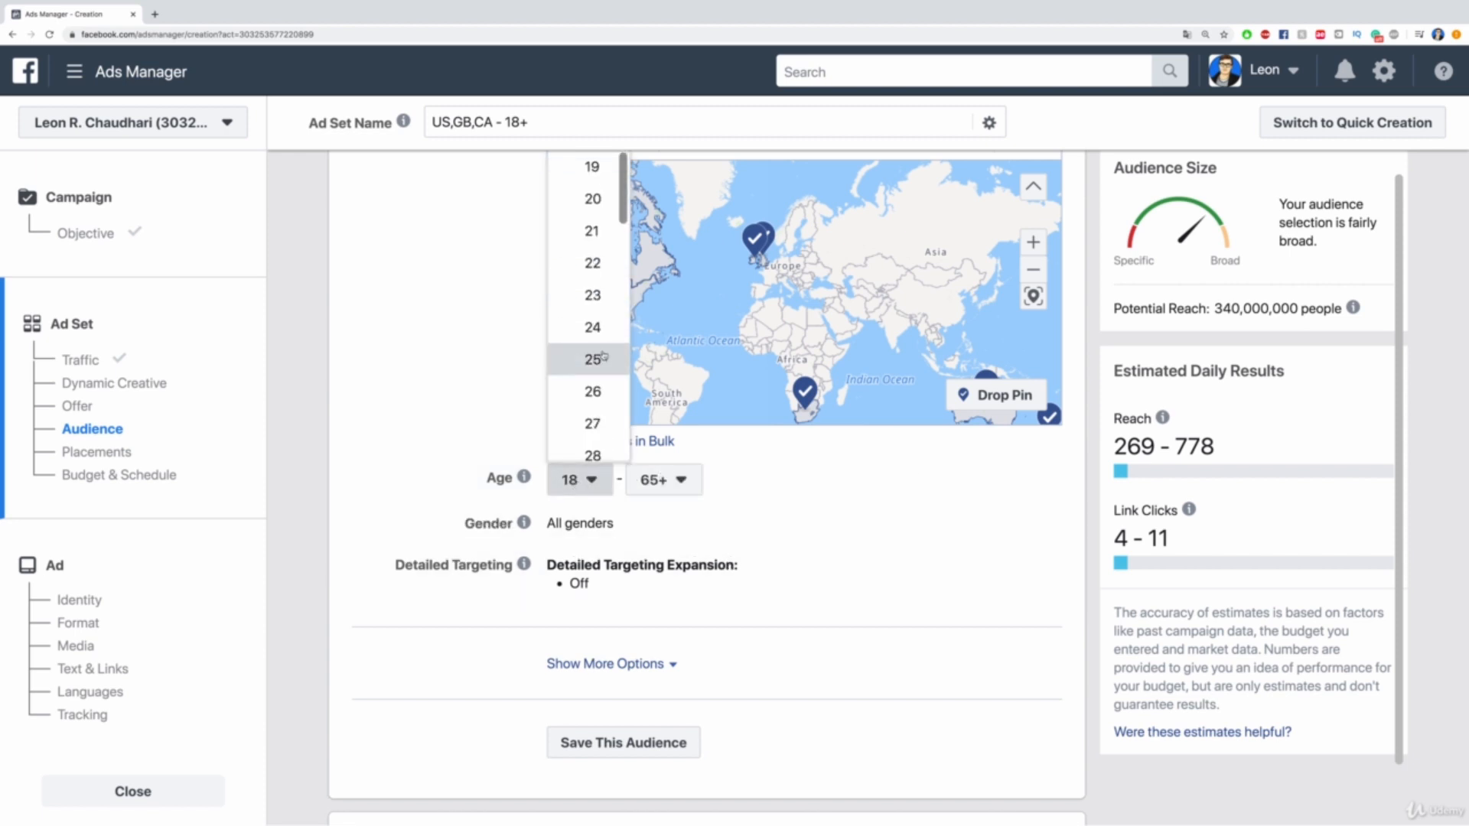
click(594, 359)
click(663, 480)
scroll(685, 362, up, 10)
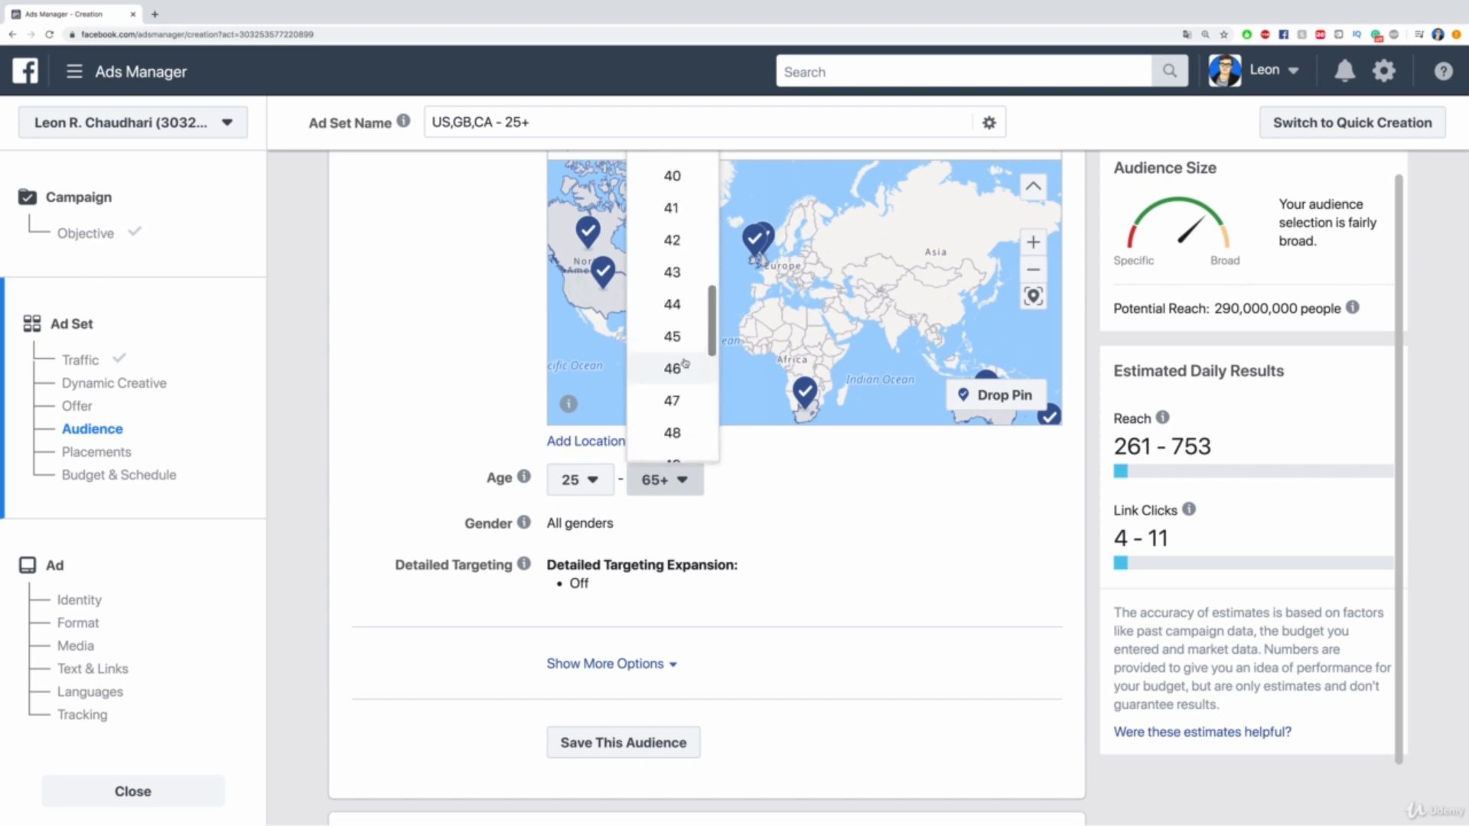
scroll(672, 260, down, 5)
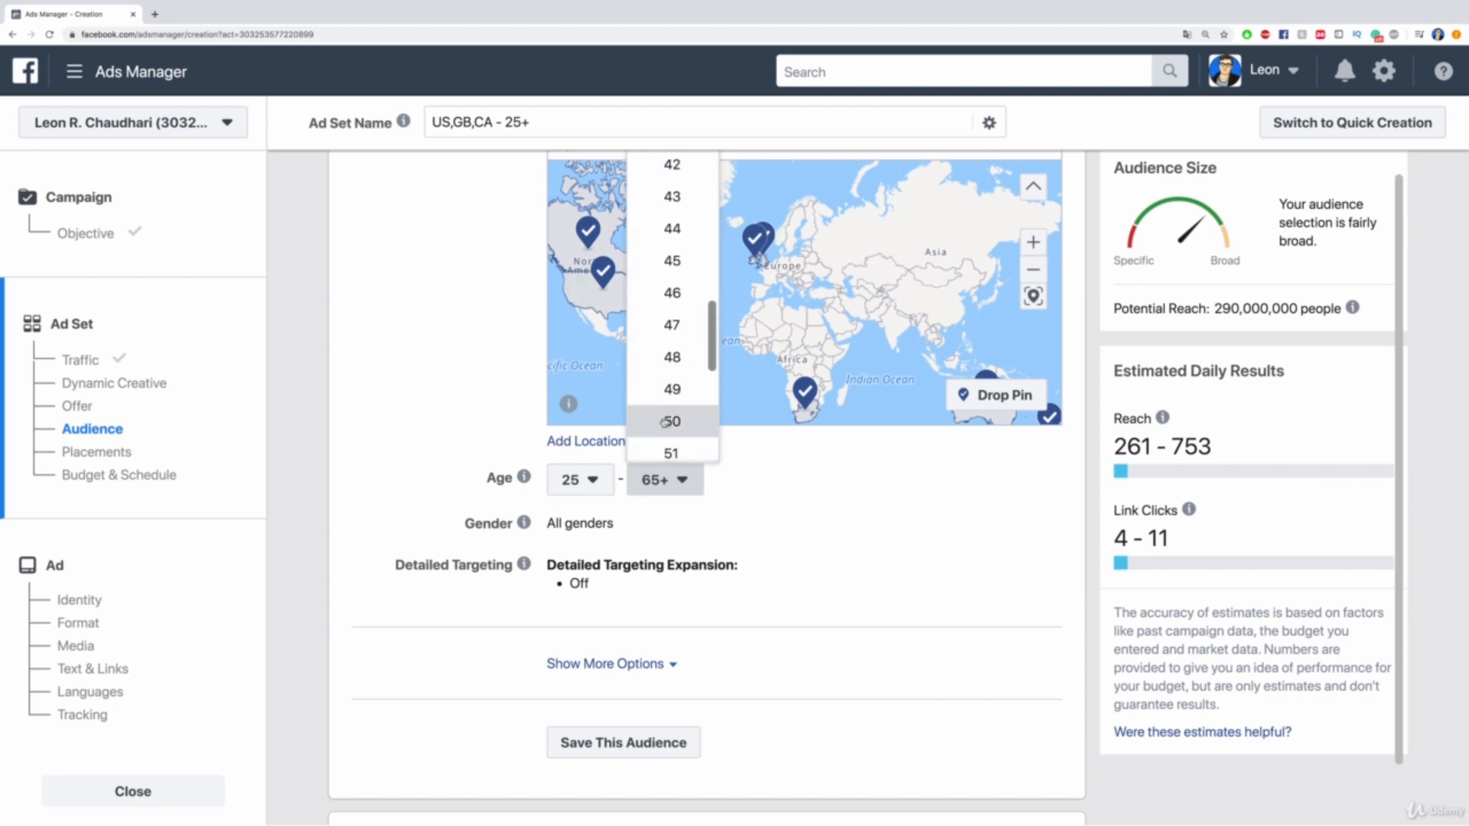
click(667, 422)
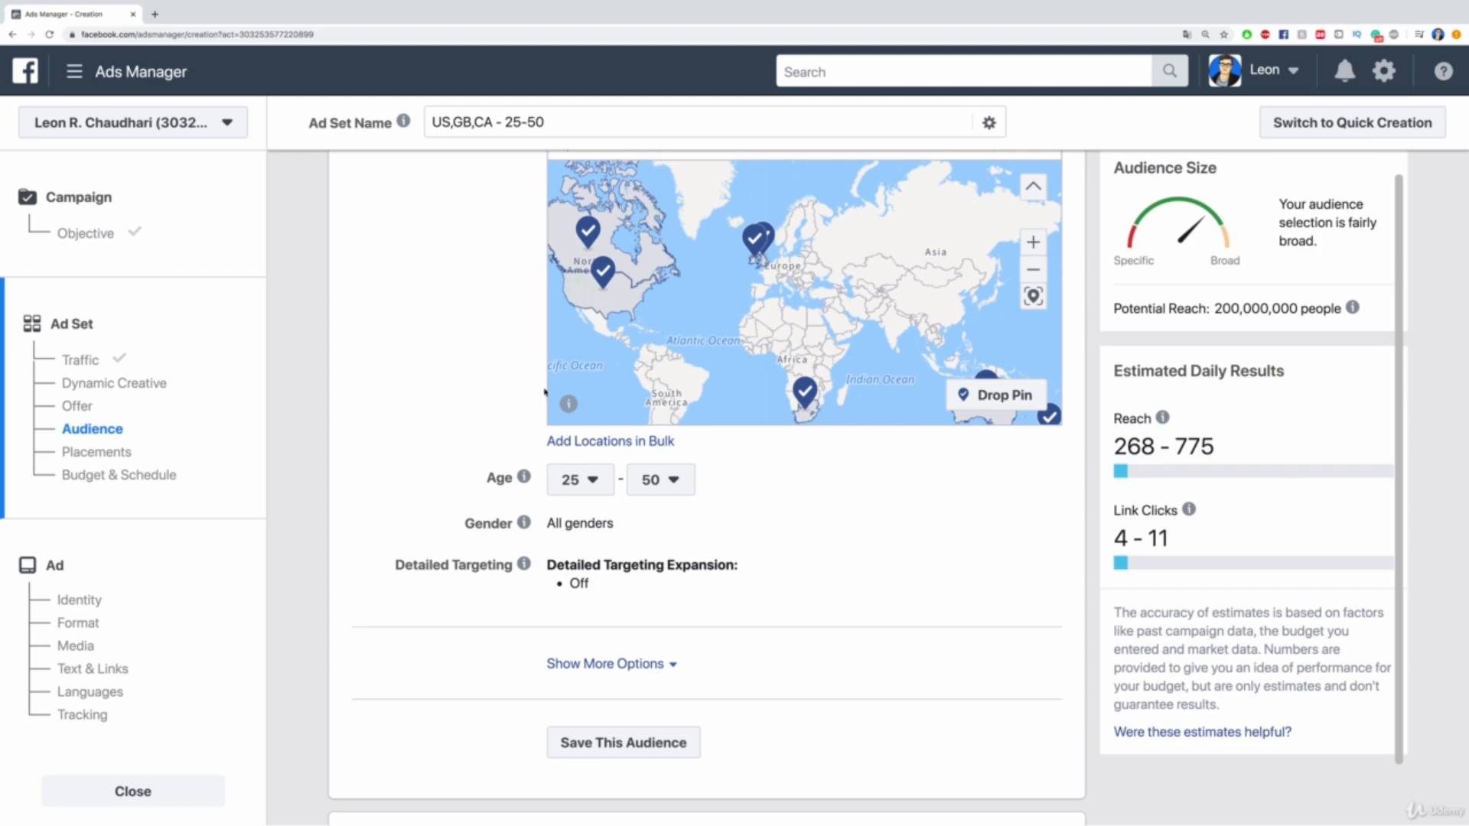
click(604, 480)
scroll(585, 245, up, 3)
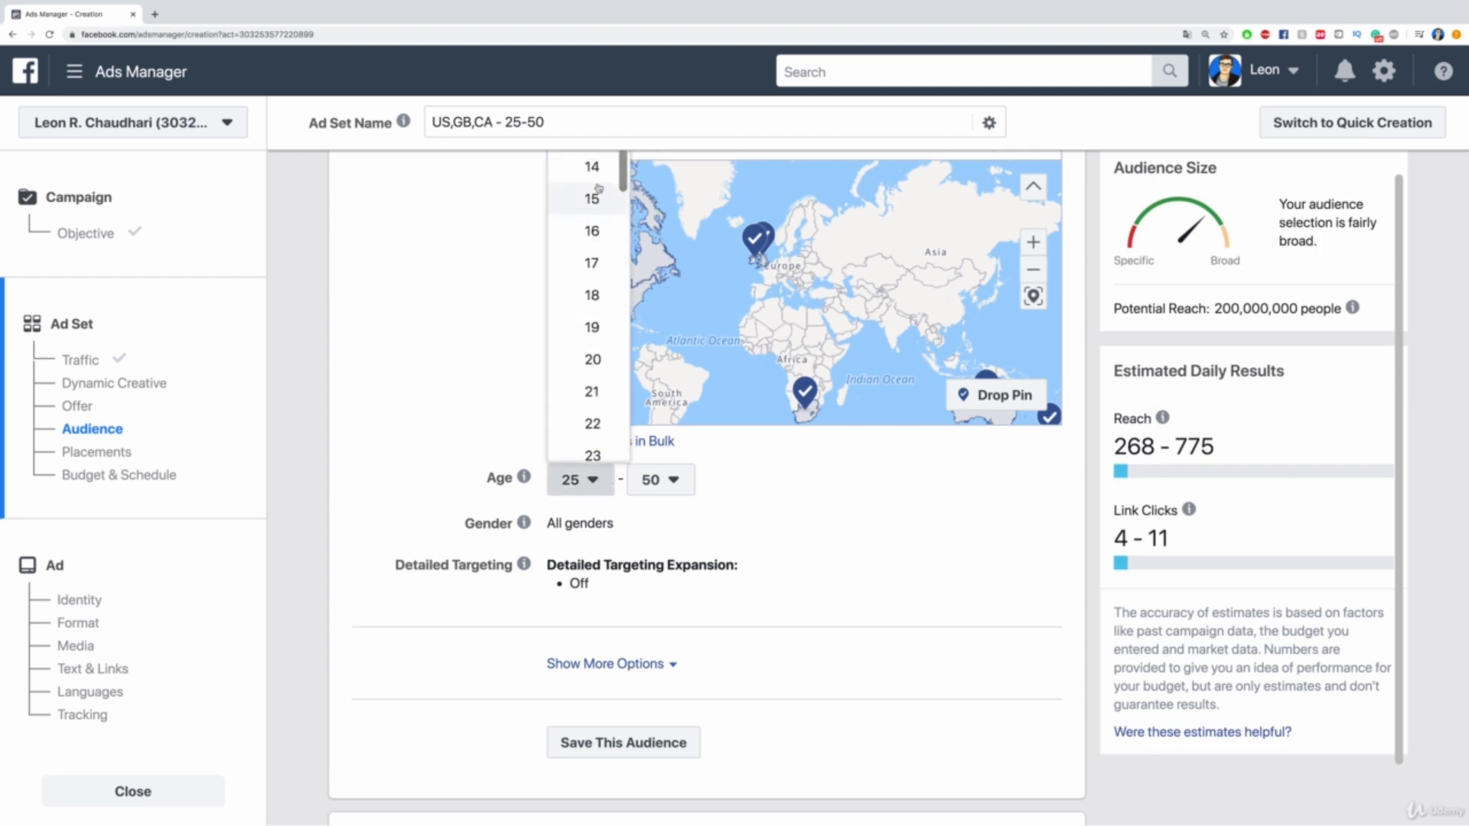
scroll(501, 242, up, 1)
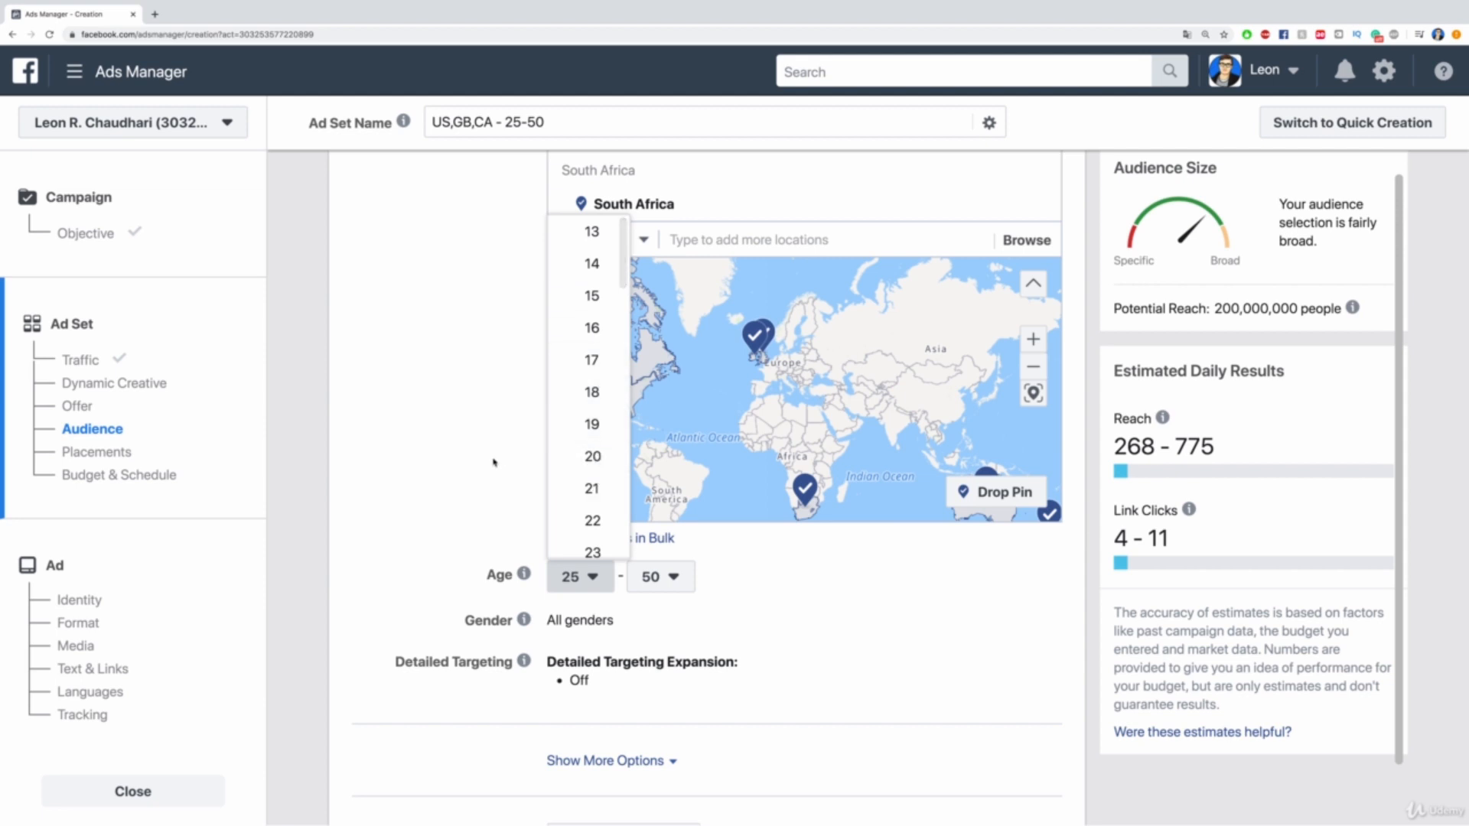
click(413, 457)
Open the audience's gender setting for editing
scroll(414, 458, down, 2)
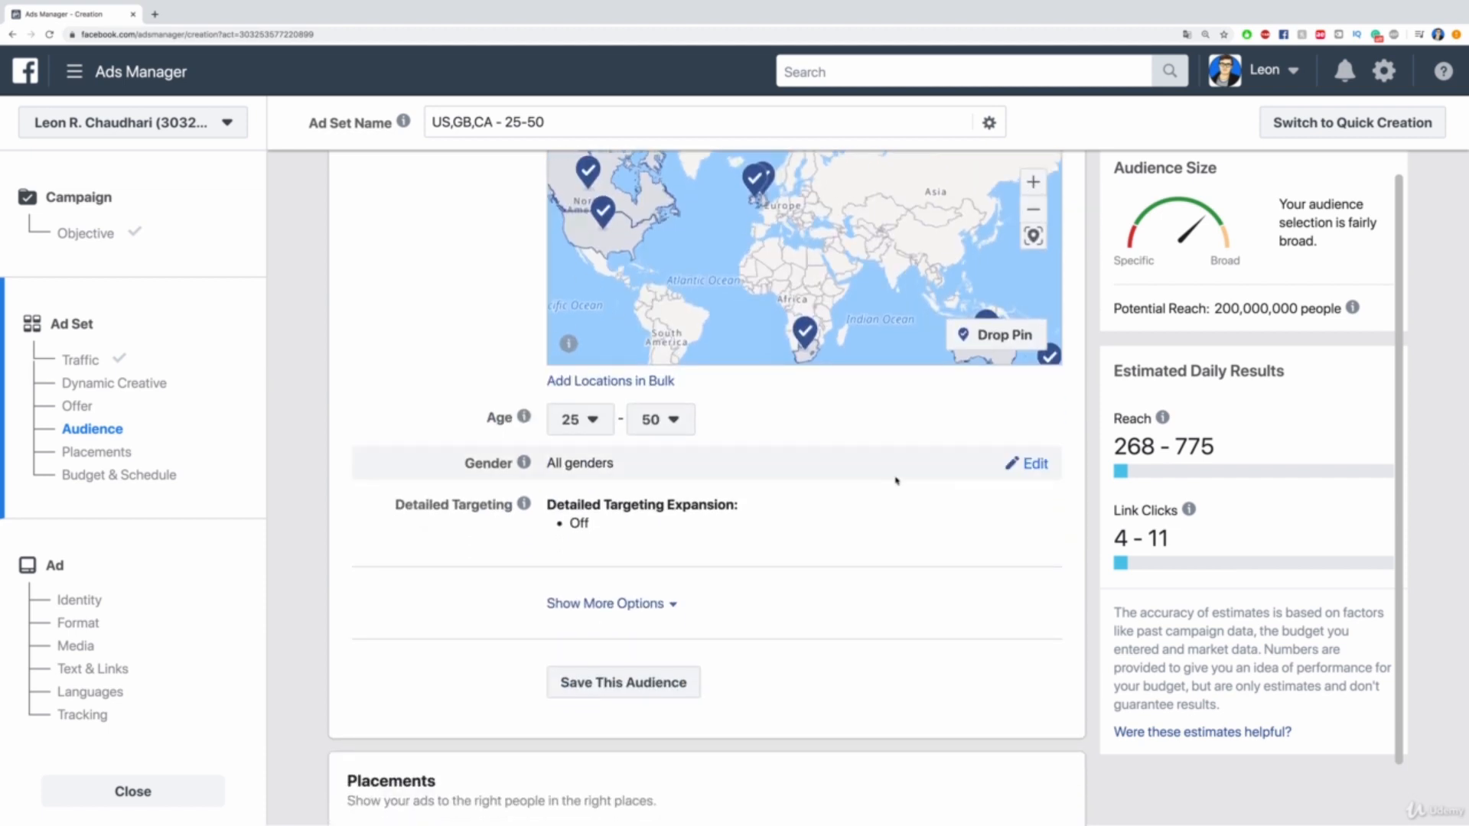
click(1034, 464)
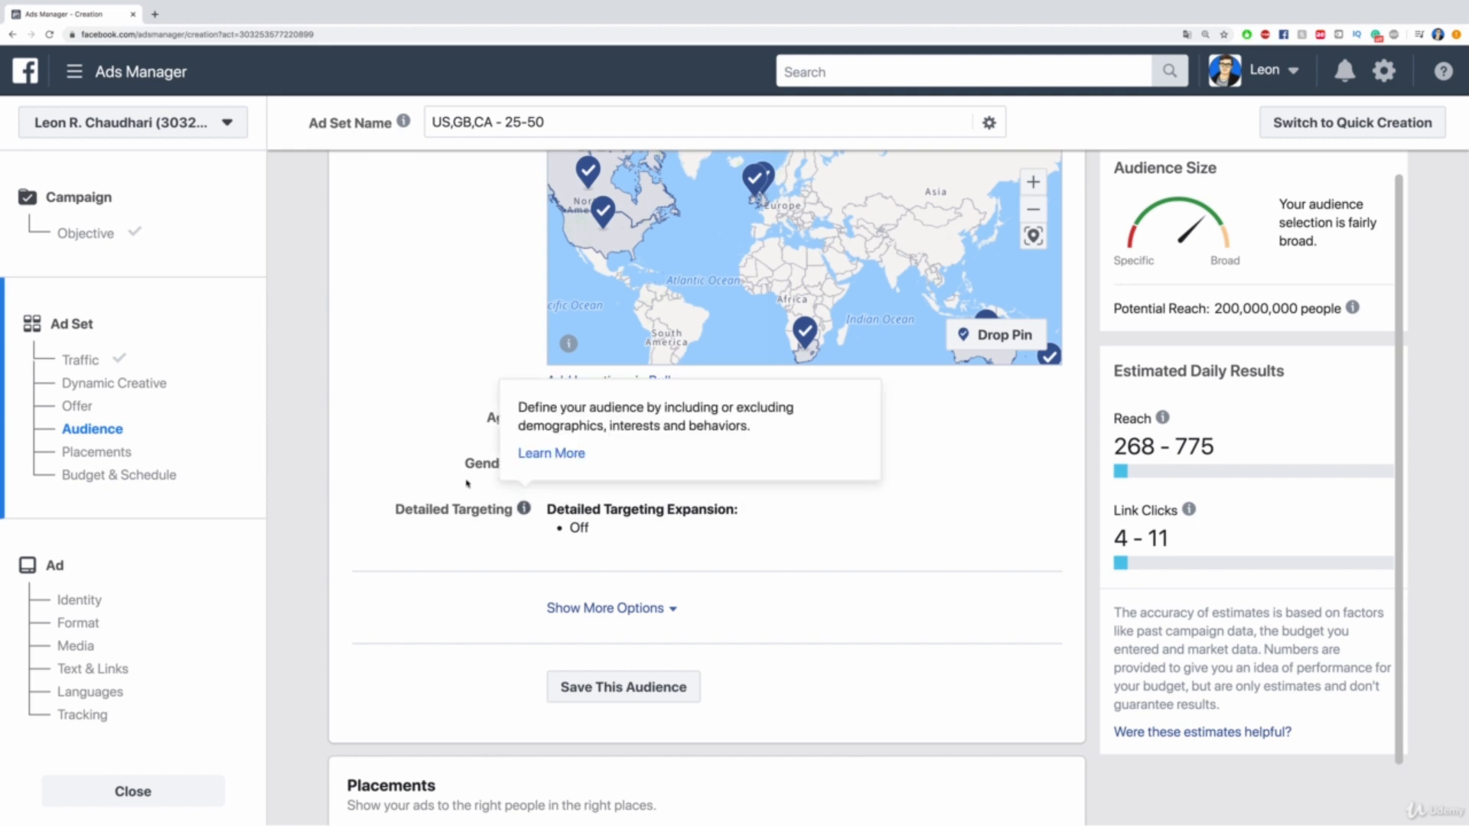
scroll(474, 501, up, 1)
scroll(436, 505, up, 1)
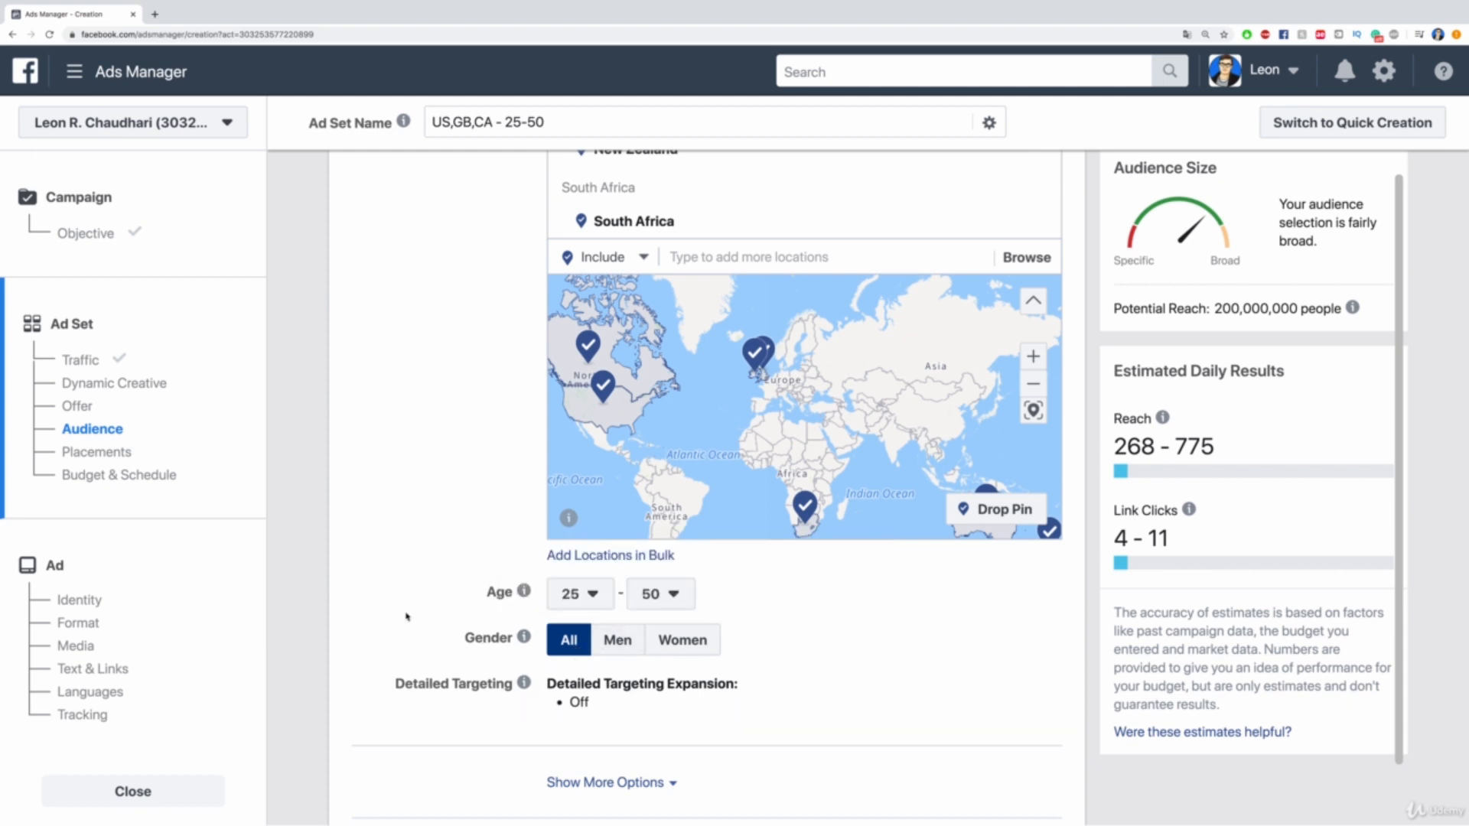
Edit the detailed targeting to include people with an interest in Fiverr
scroll(406, 617, down, 3)
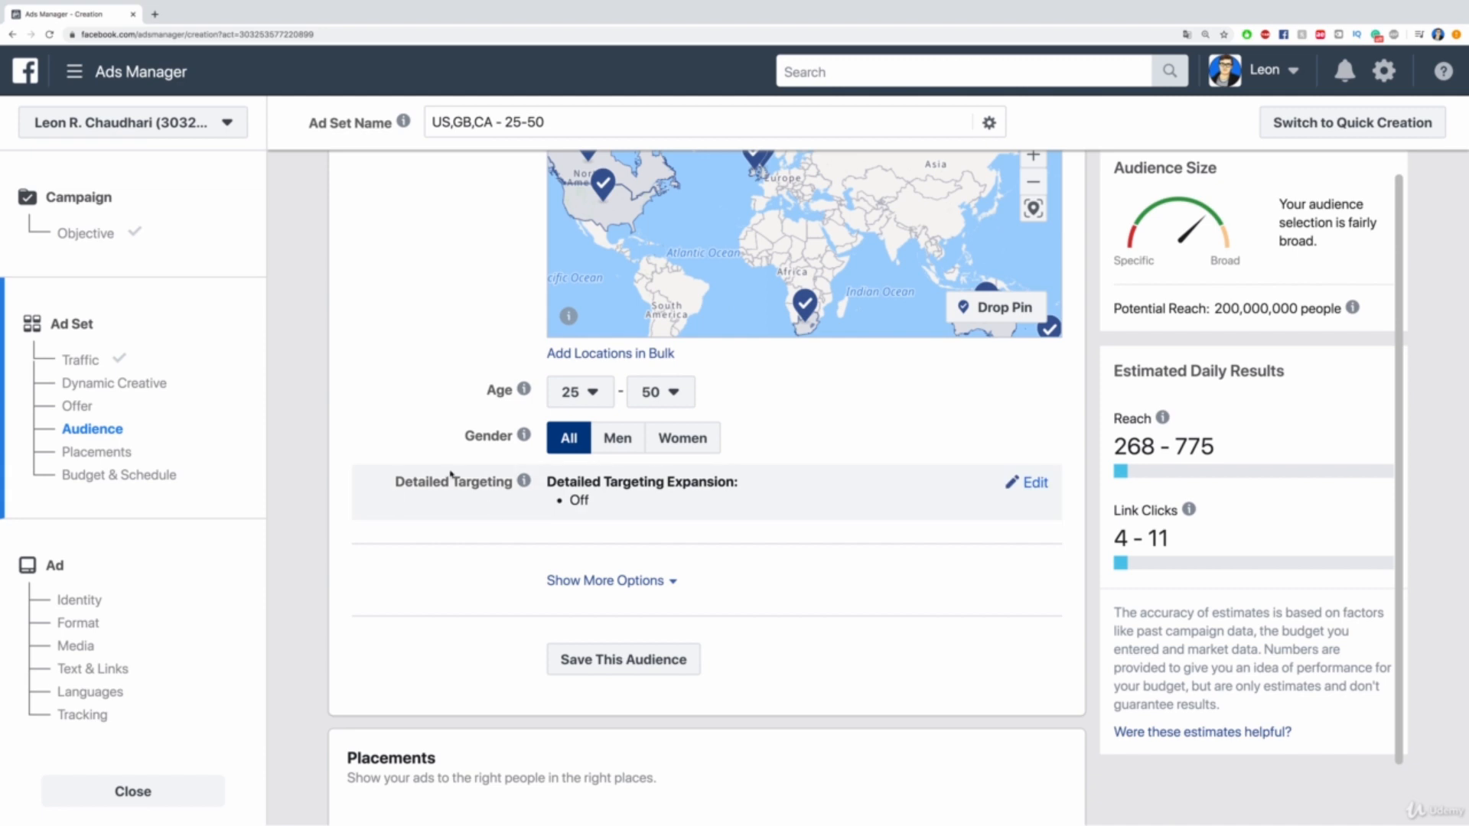
click(1032, 485)
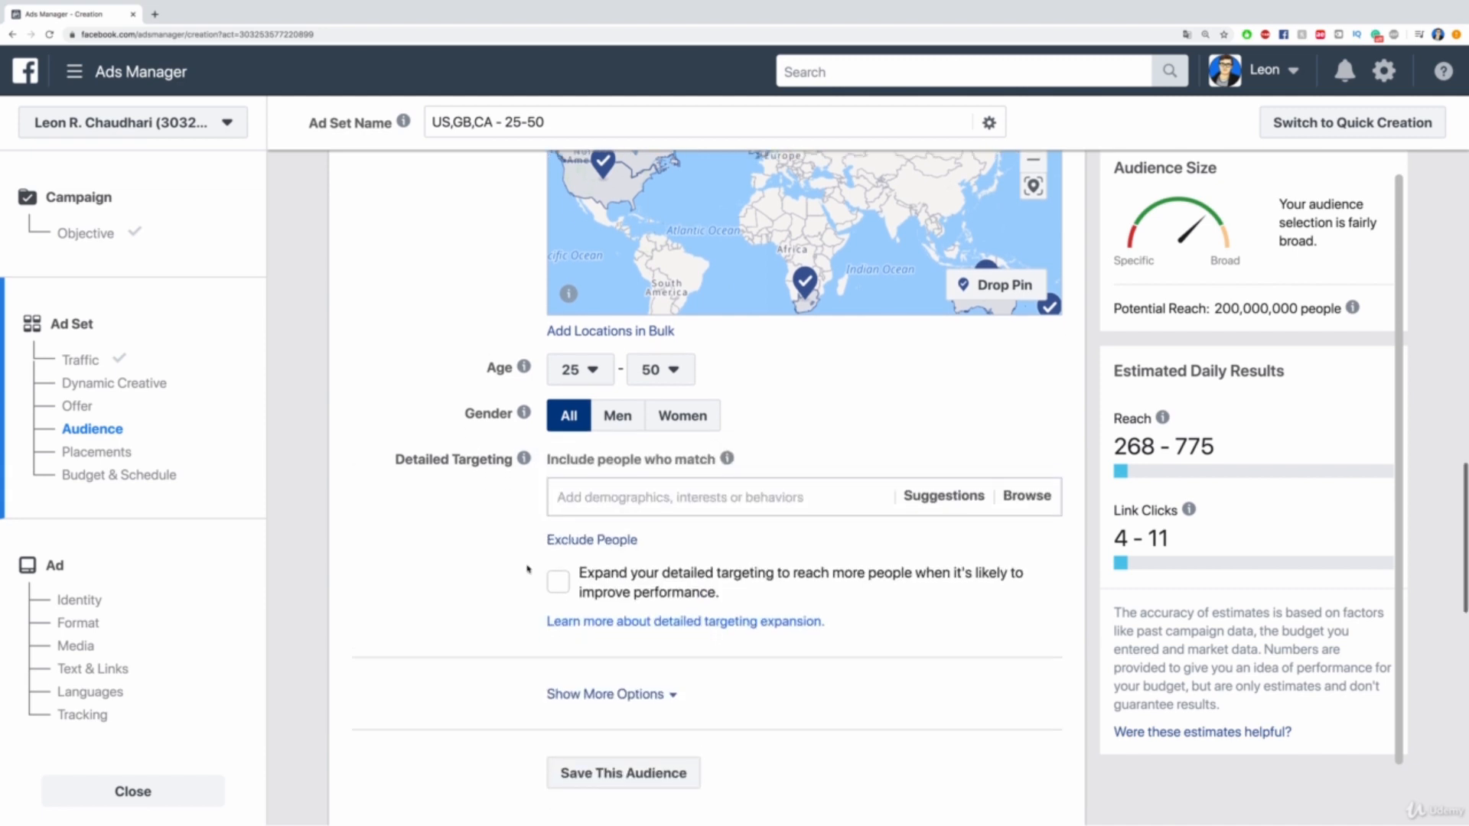
scroll(528, 570, down, 1)
click(608, 475)
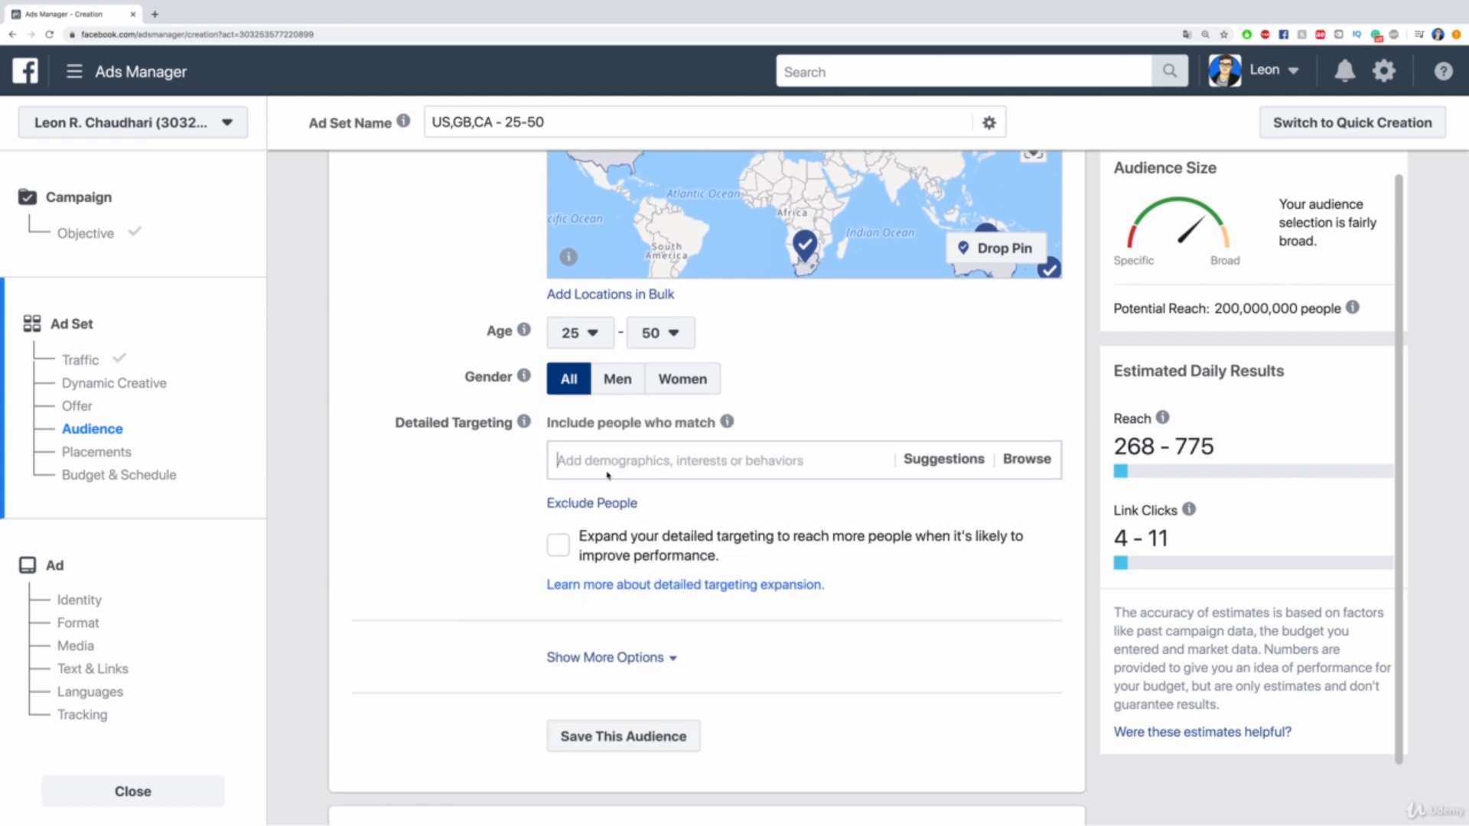
text(fi)
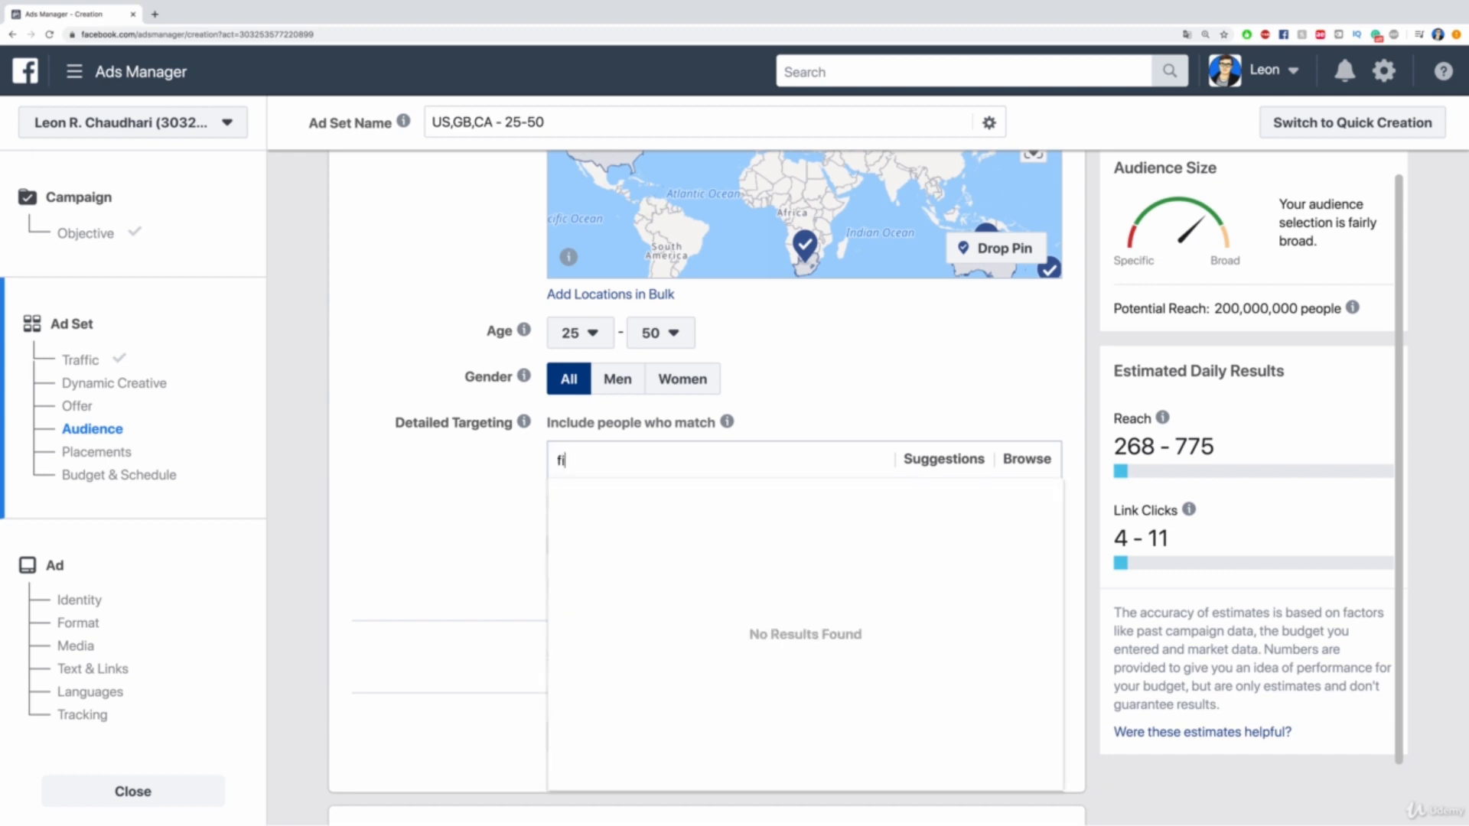
text(verr)
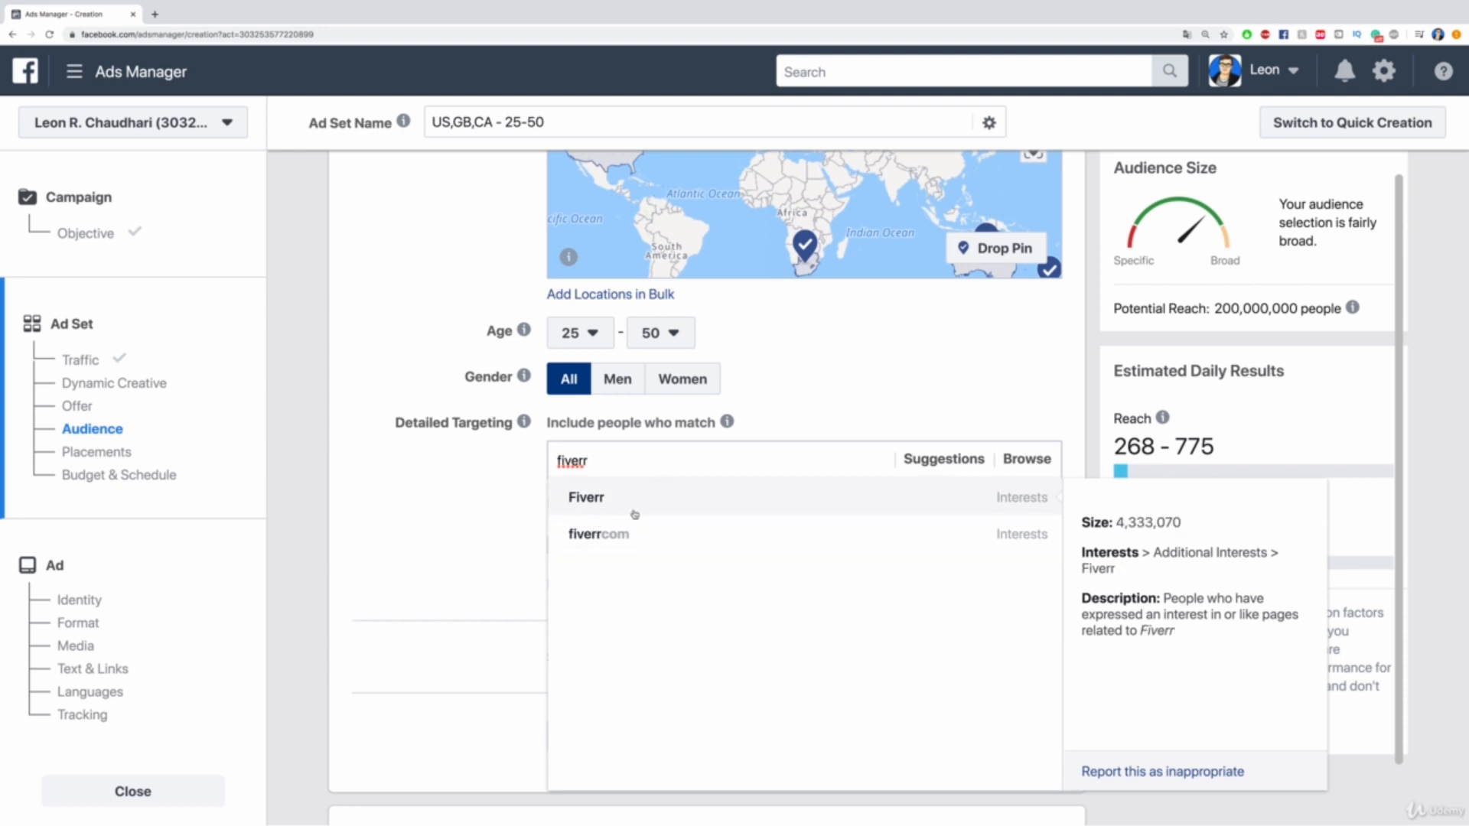
click(1011, 499)
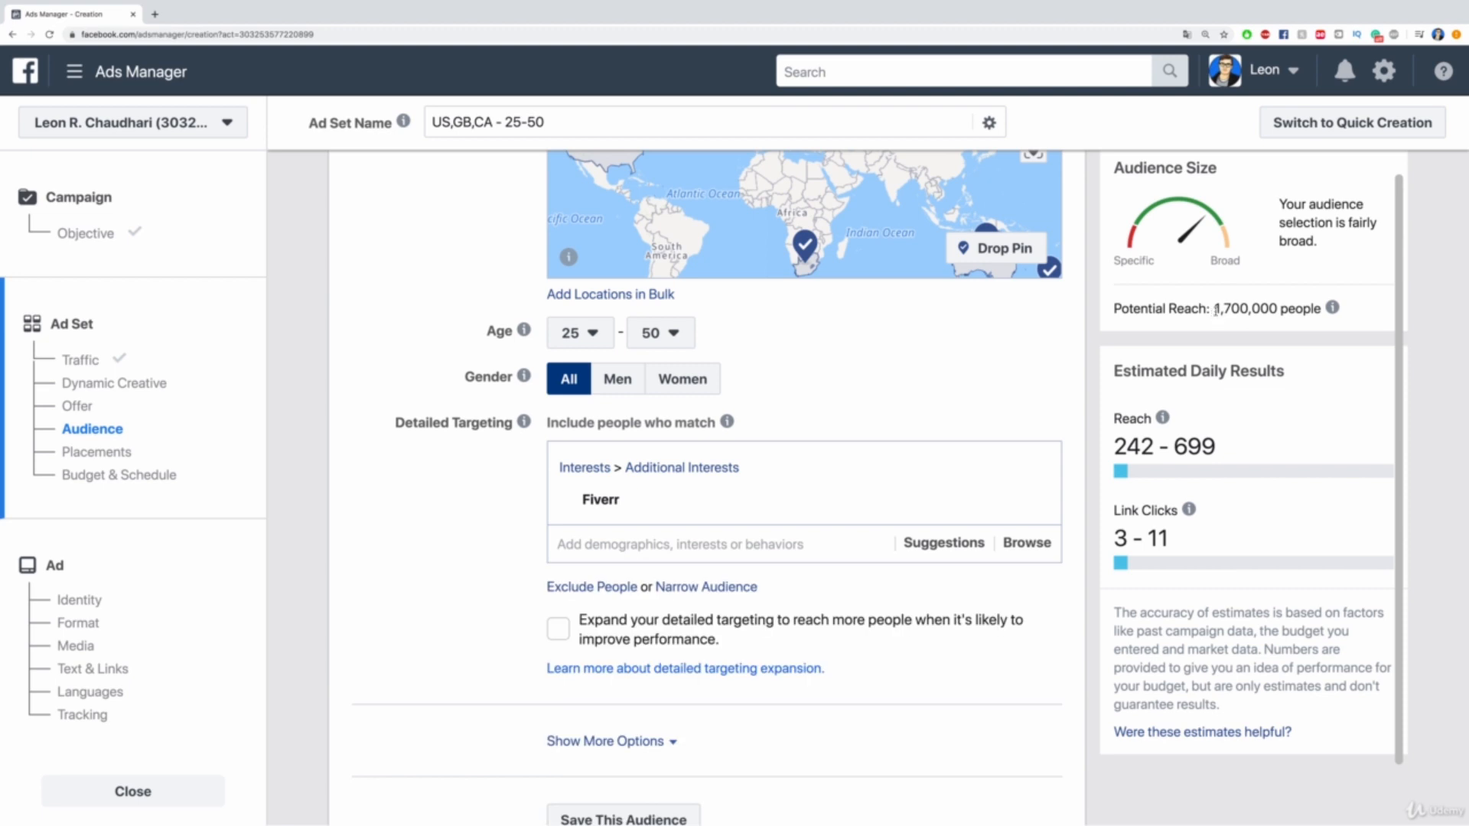
Check the potential reach and the audience size assessment for the Fiverr interest targeting
drag(1214, 308, 1278, 309)
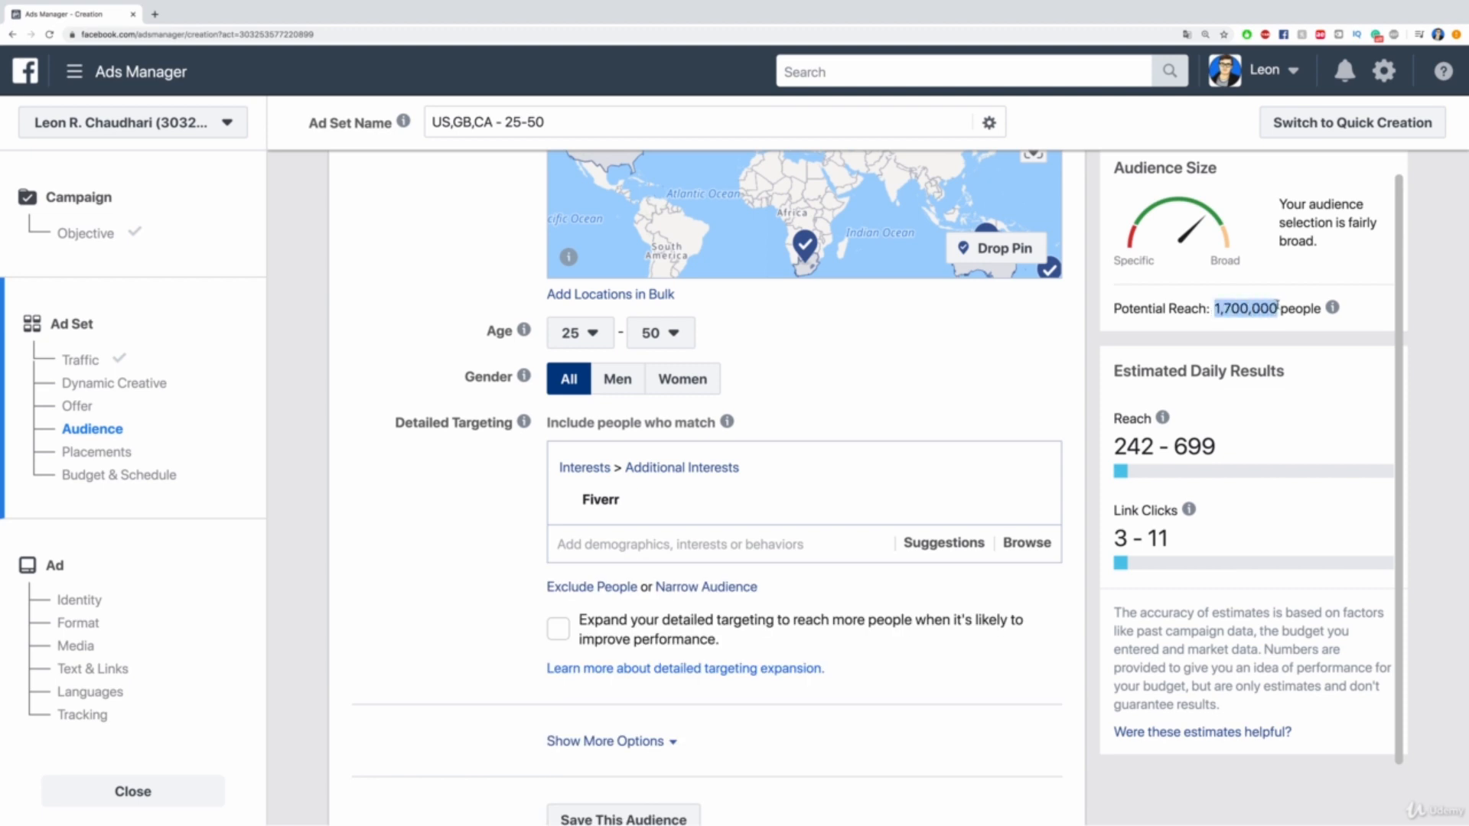
click(1292, 245)
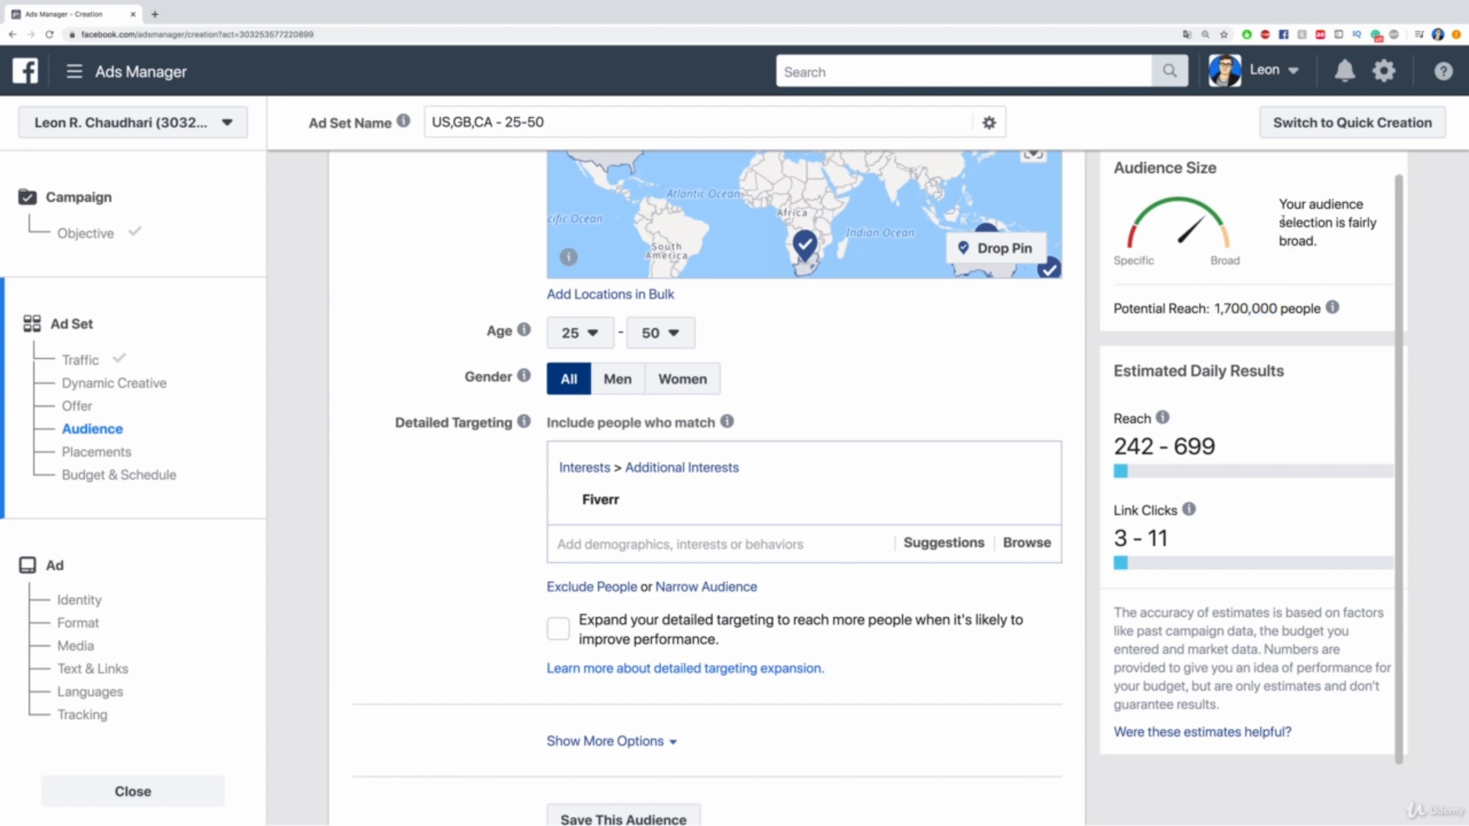
drag(1279, 205, 1318, 243)
click(1279, 235)
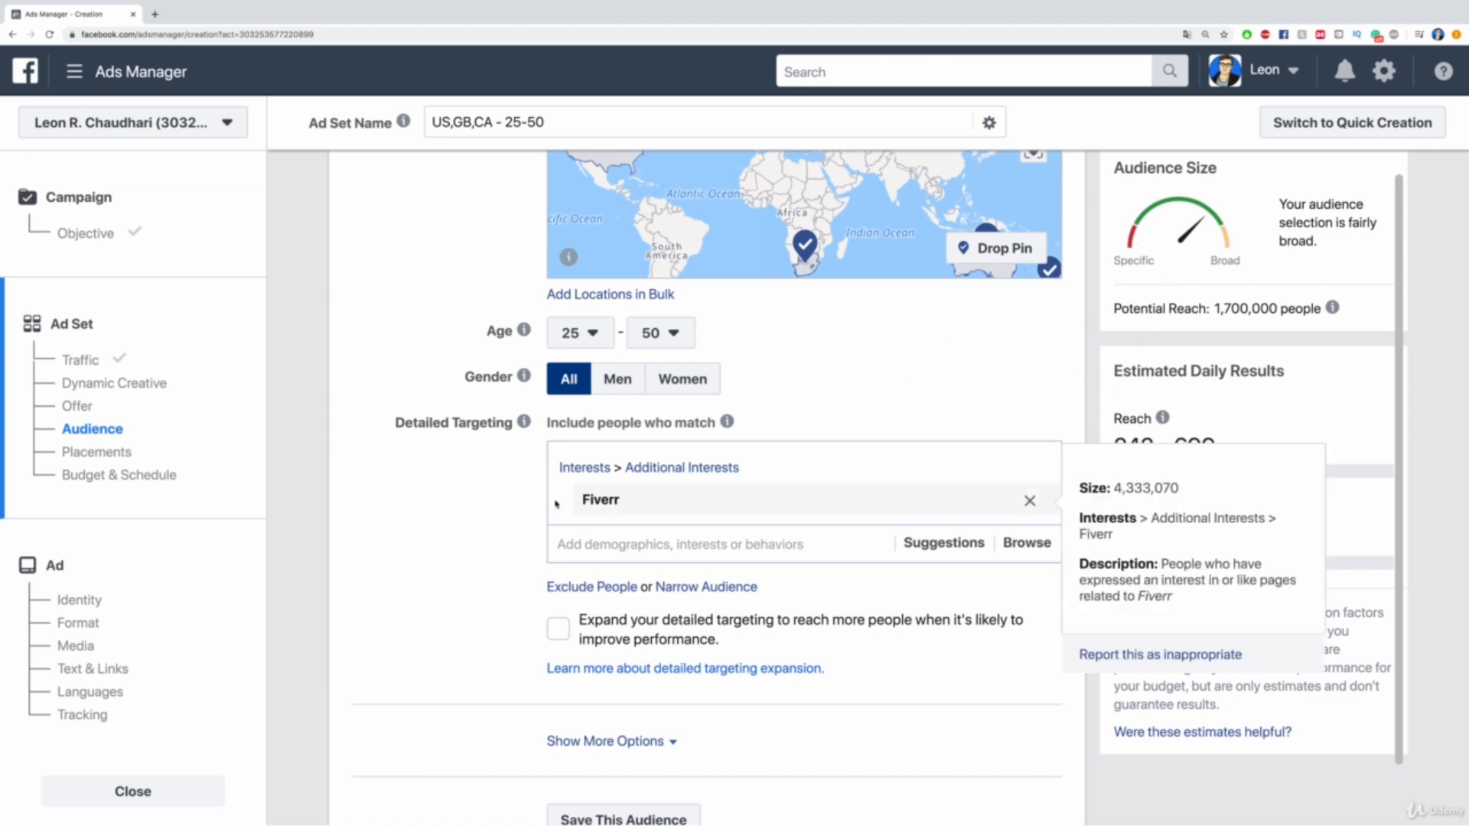
drag(1215, 310, 1288, 309)
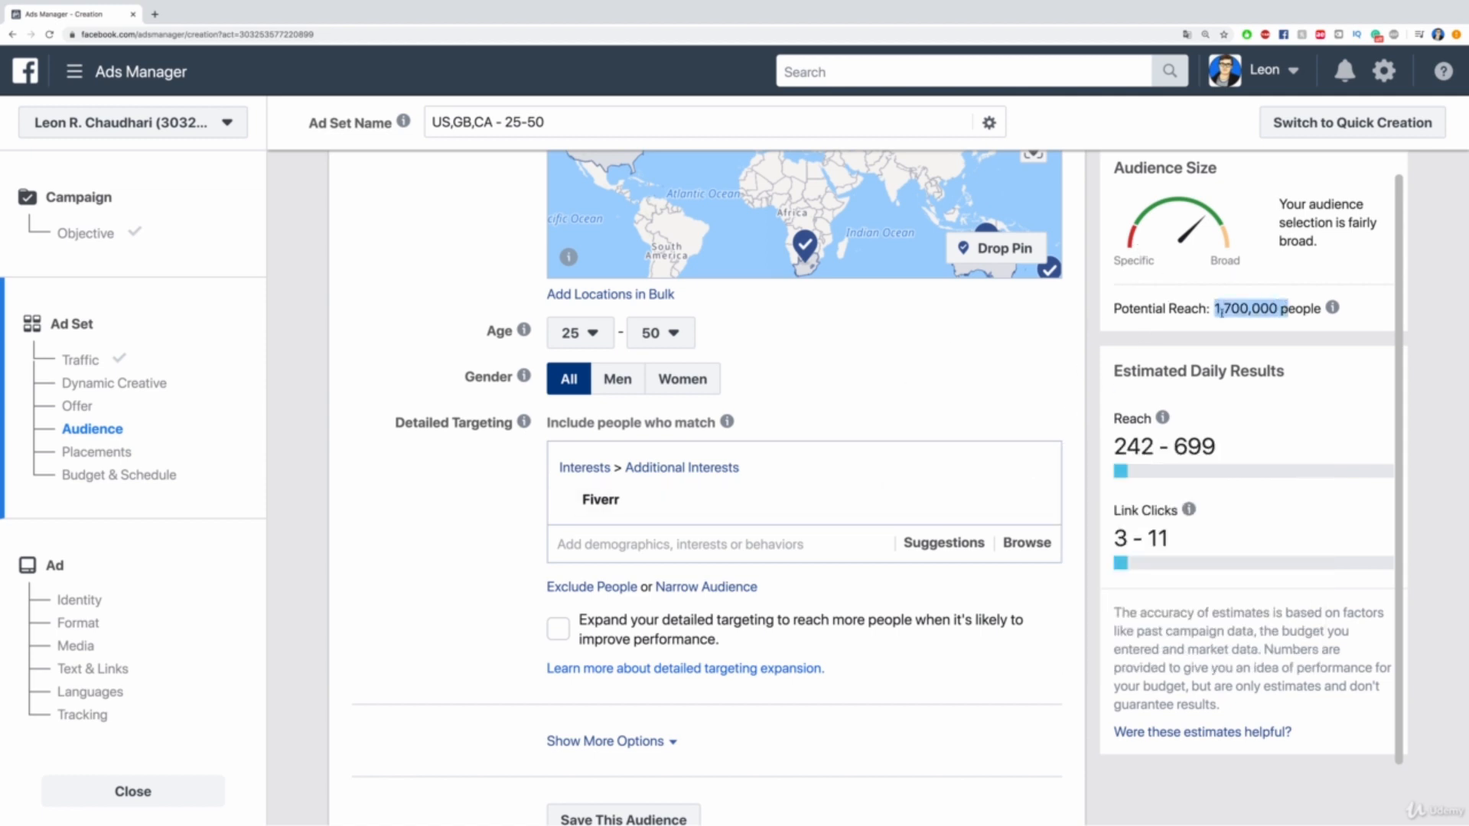
click(924, 398)
Switch the ad set to Manual Placements and review the platforms, toggling Instagram off and back on
scroll(964, 398, down, 9)
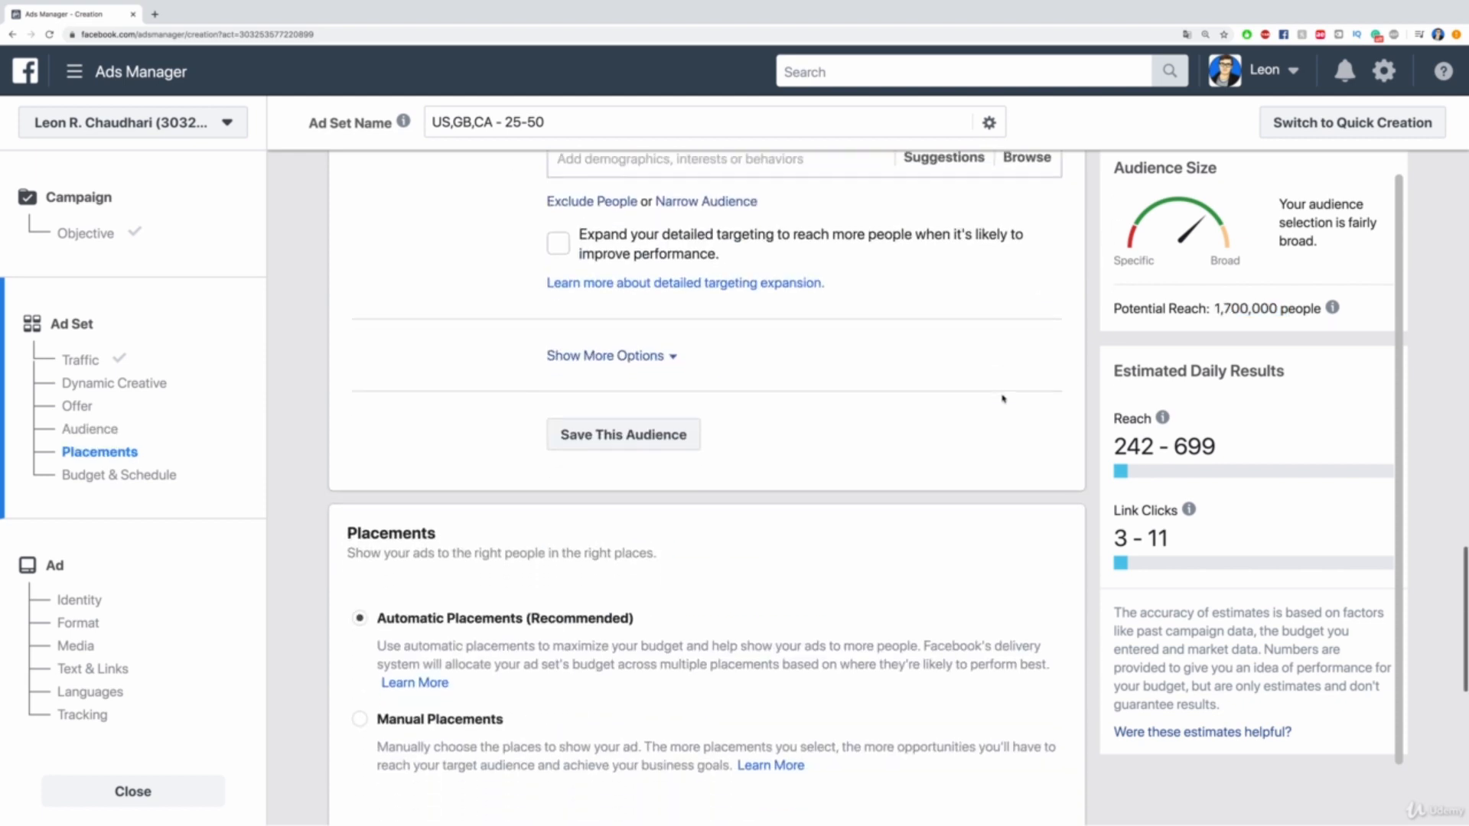
drag(348, 246, 464, 283)
click(362, 284)
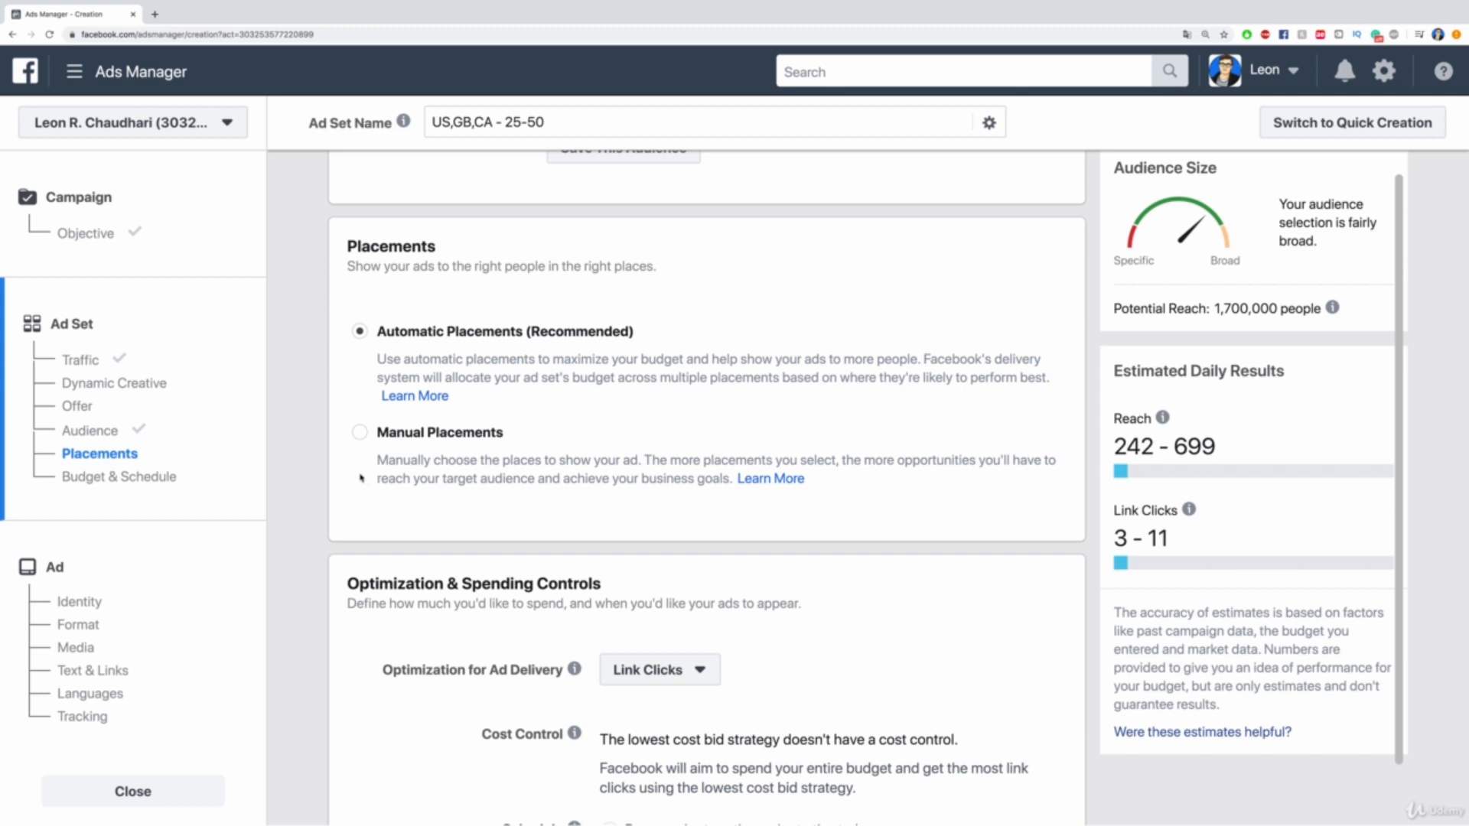
click(375, 440)
scroll(504, 487, down, 1)
scroll(504, 487, down, 1)
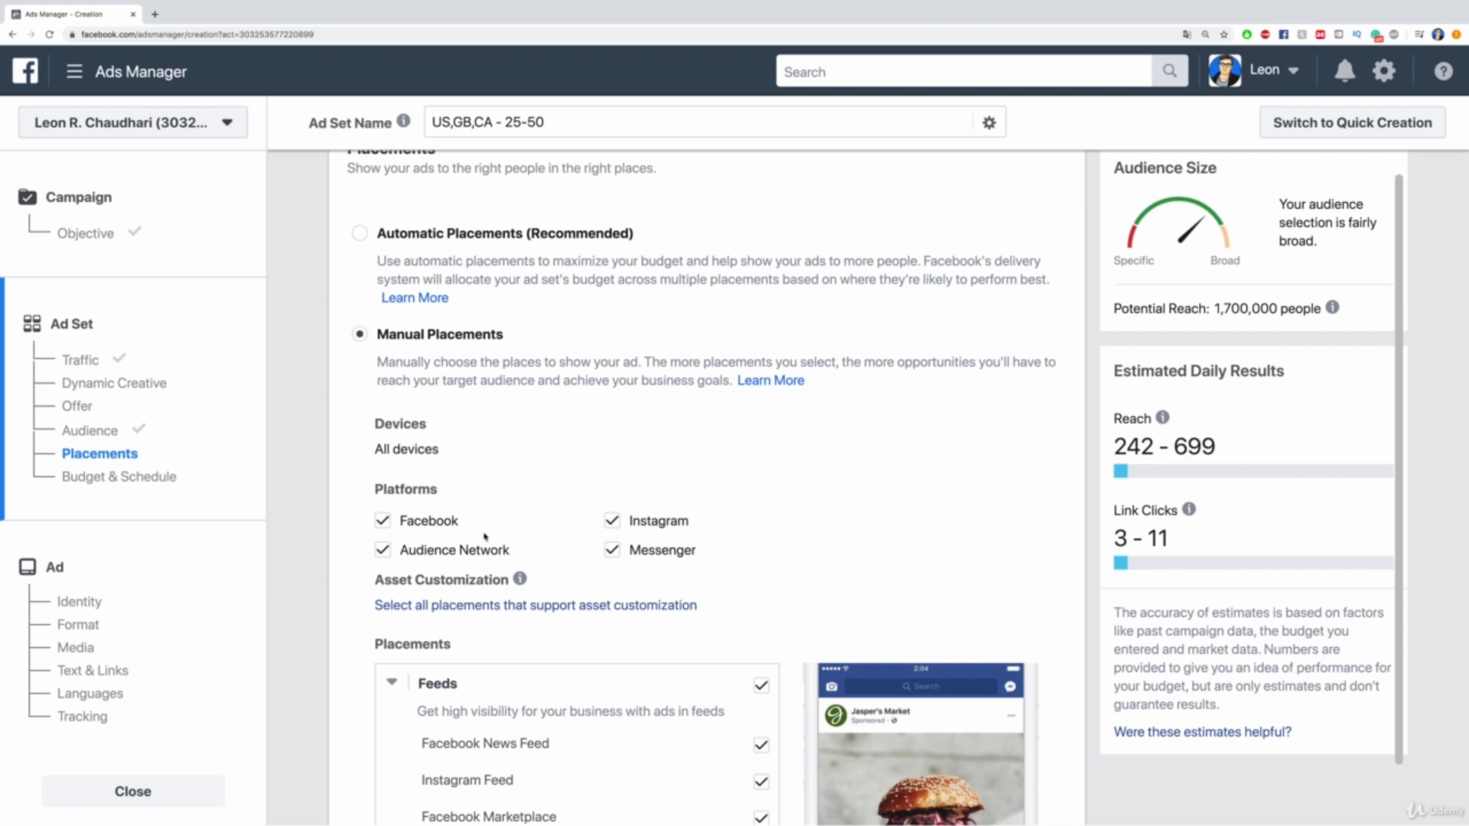
scroll(593, 573, down, 3)
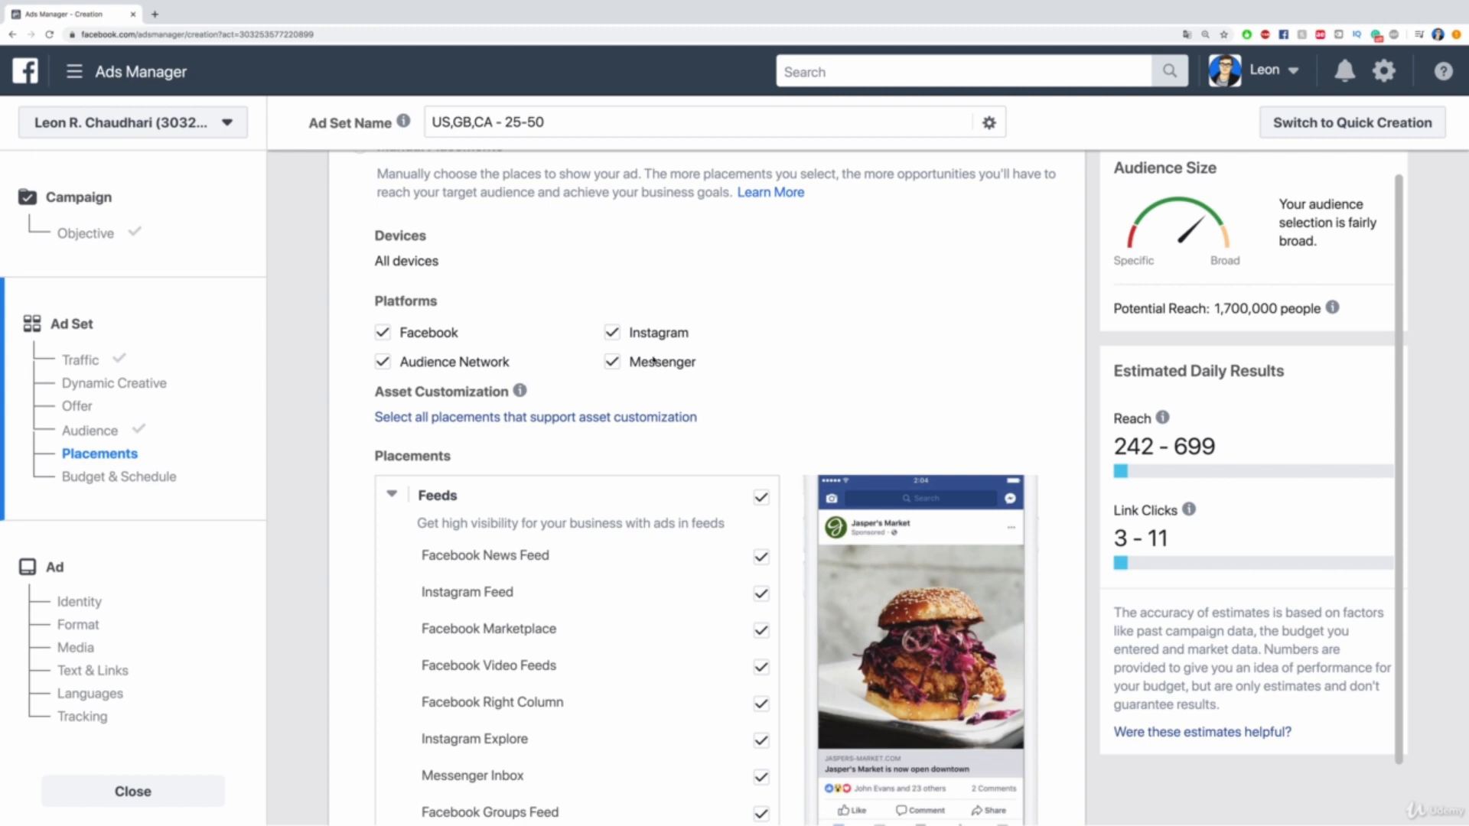
click(613, 332)
click(613, 332)
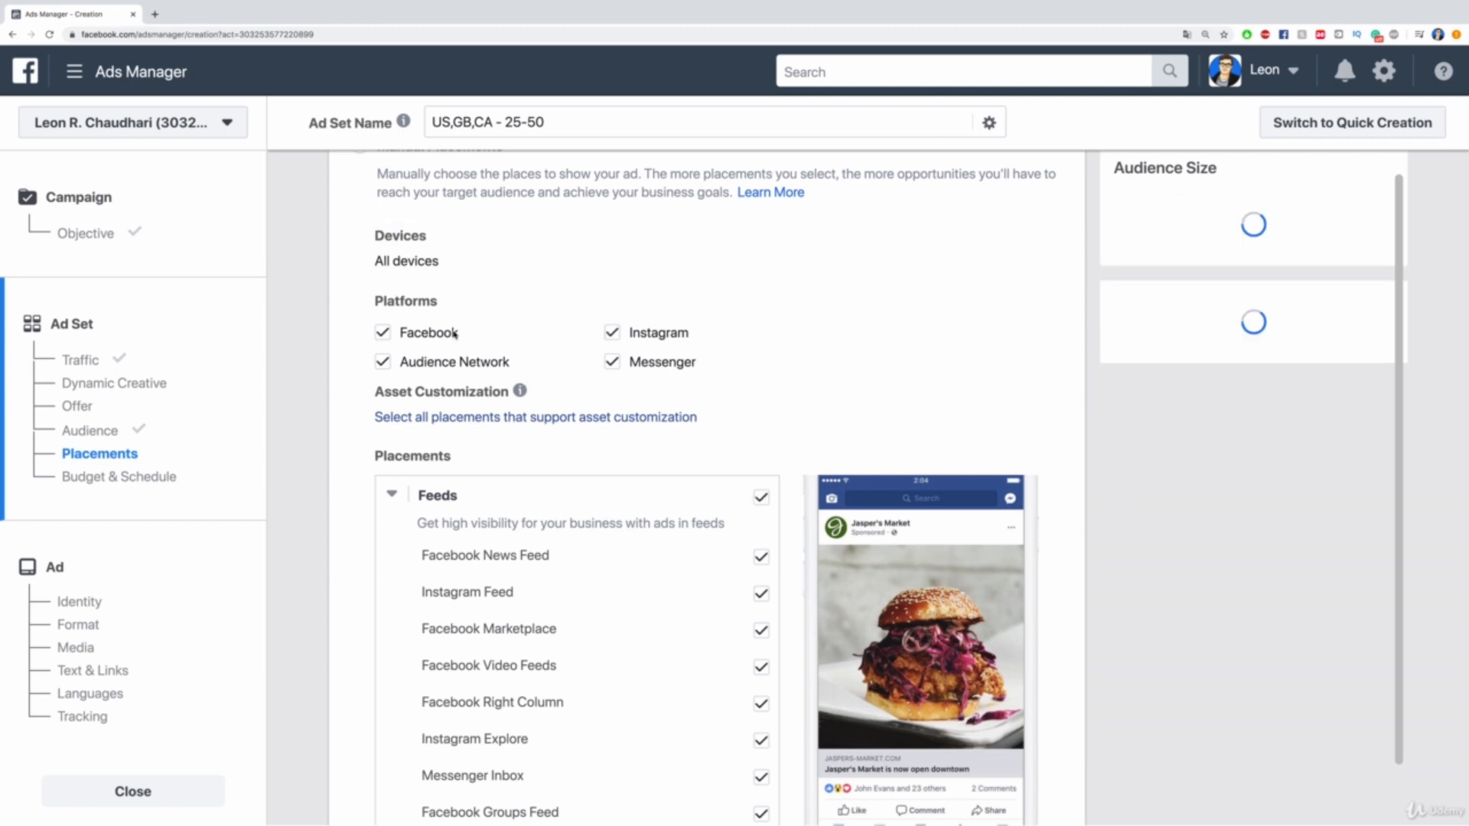
Exclude the Facebook platform from the manual placements and re-include it, and do the same with Messenger
click(428, 334)
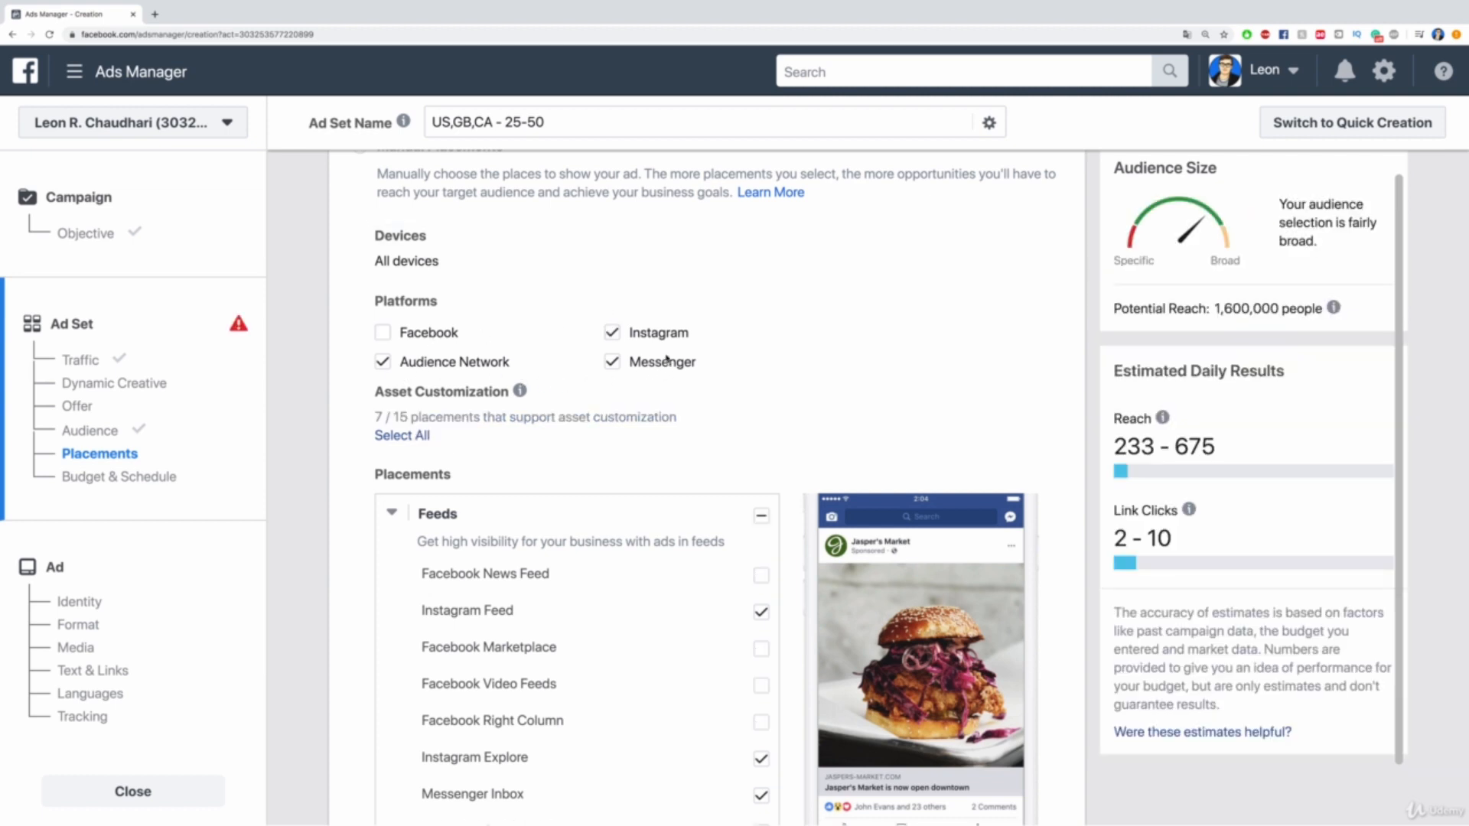
click(433, 340)
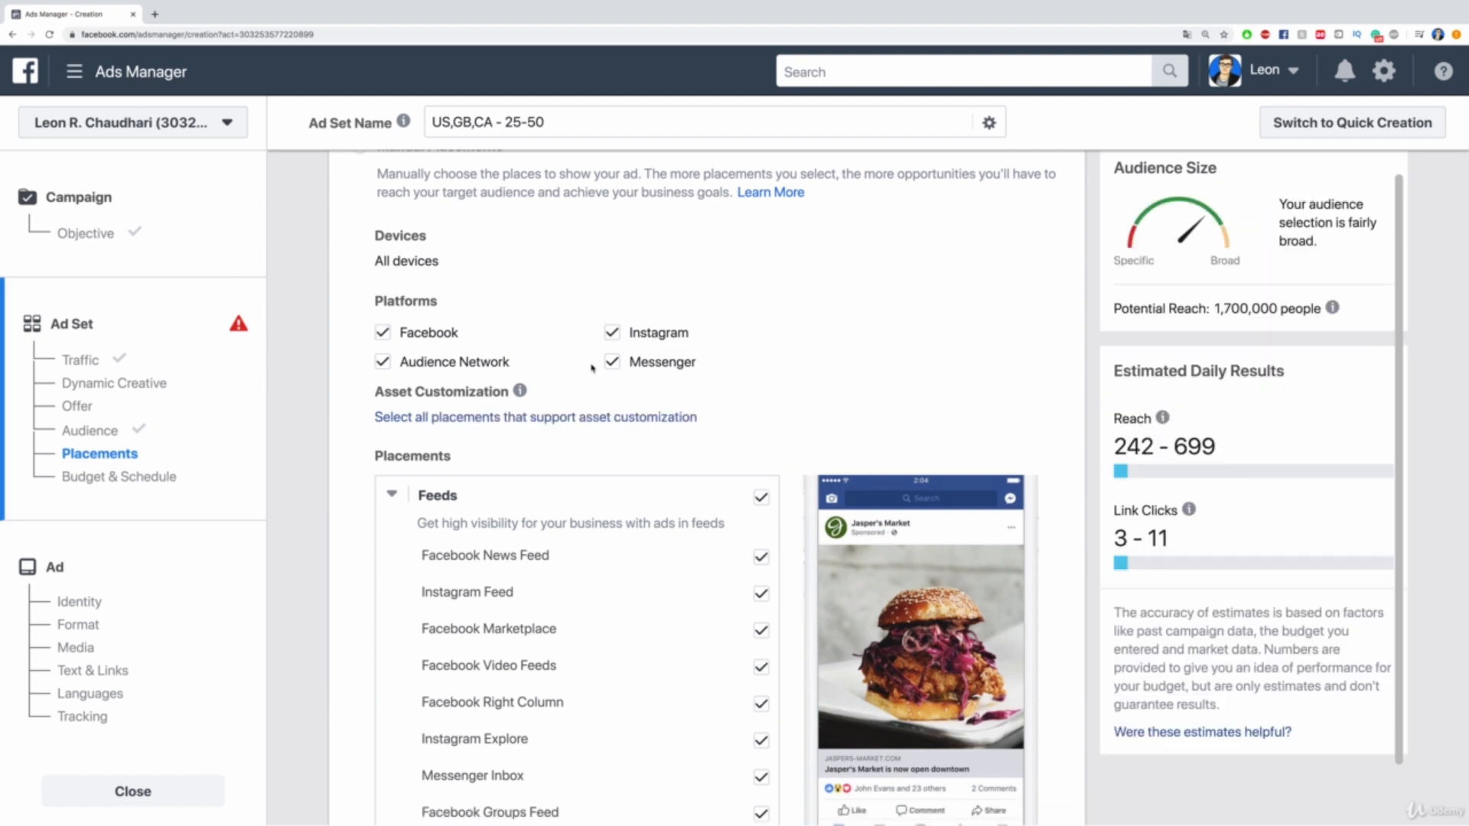
click(612, 363)
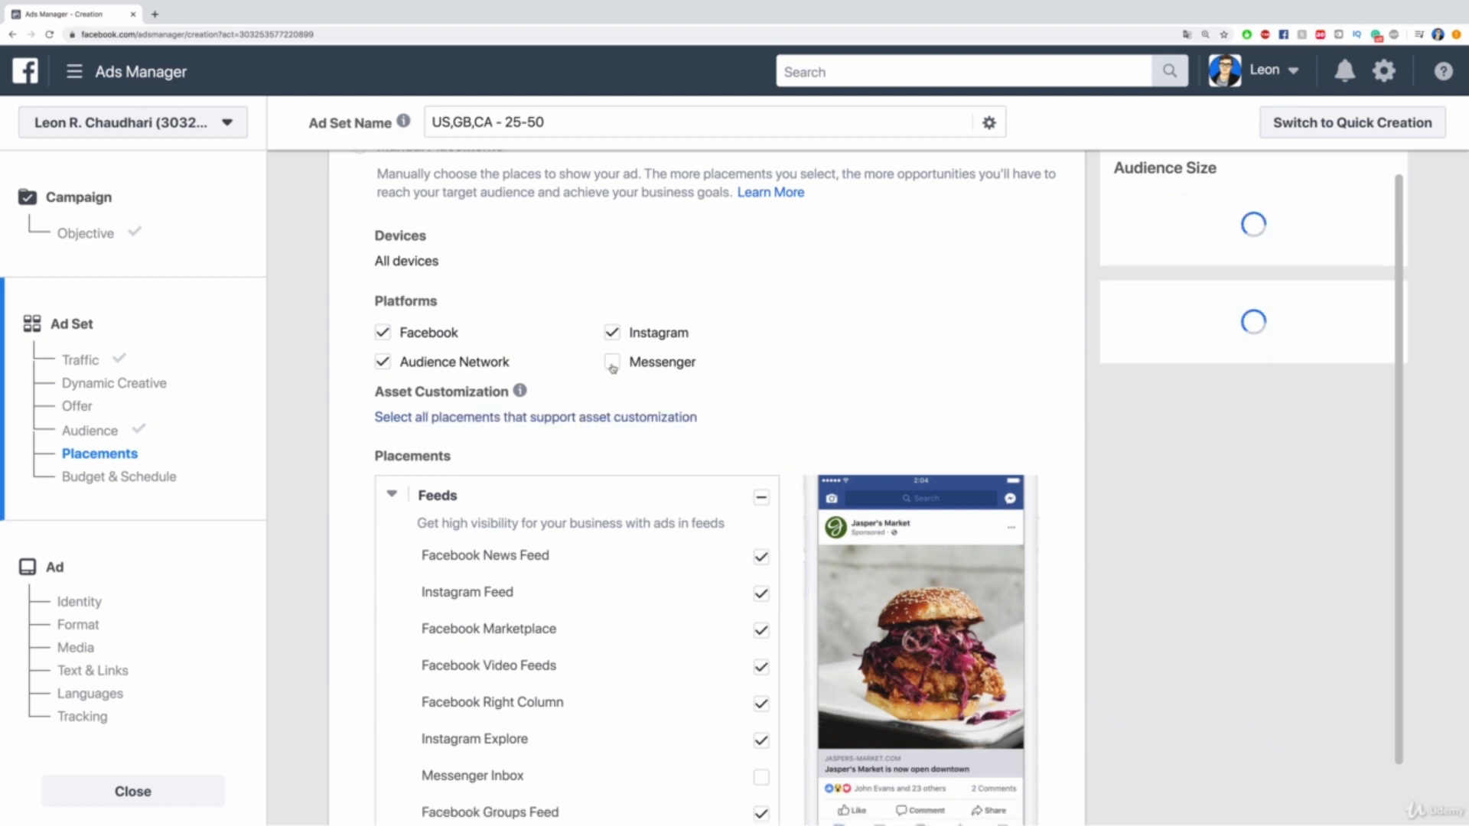
click(612, 365)
Review the individual Feeds and Stories placements, excluding Instagram Stories and including it again
scroll(673, 394, down, 3)
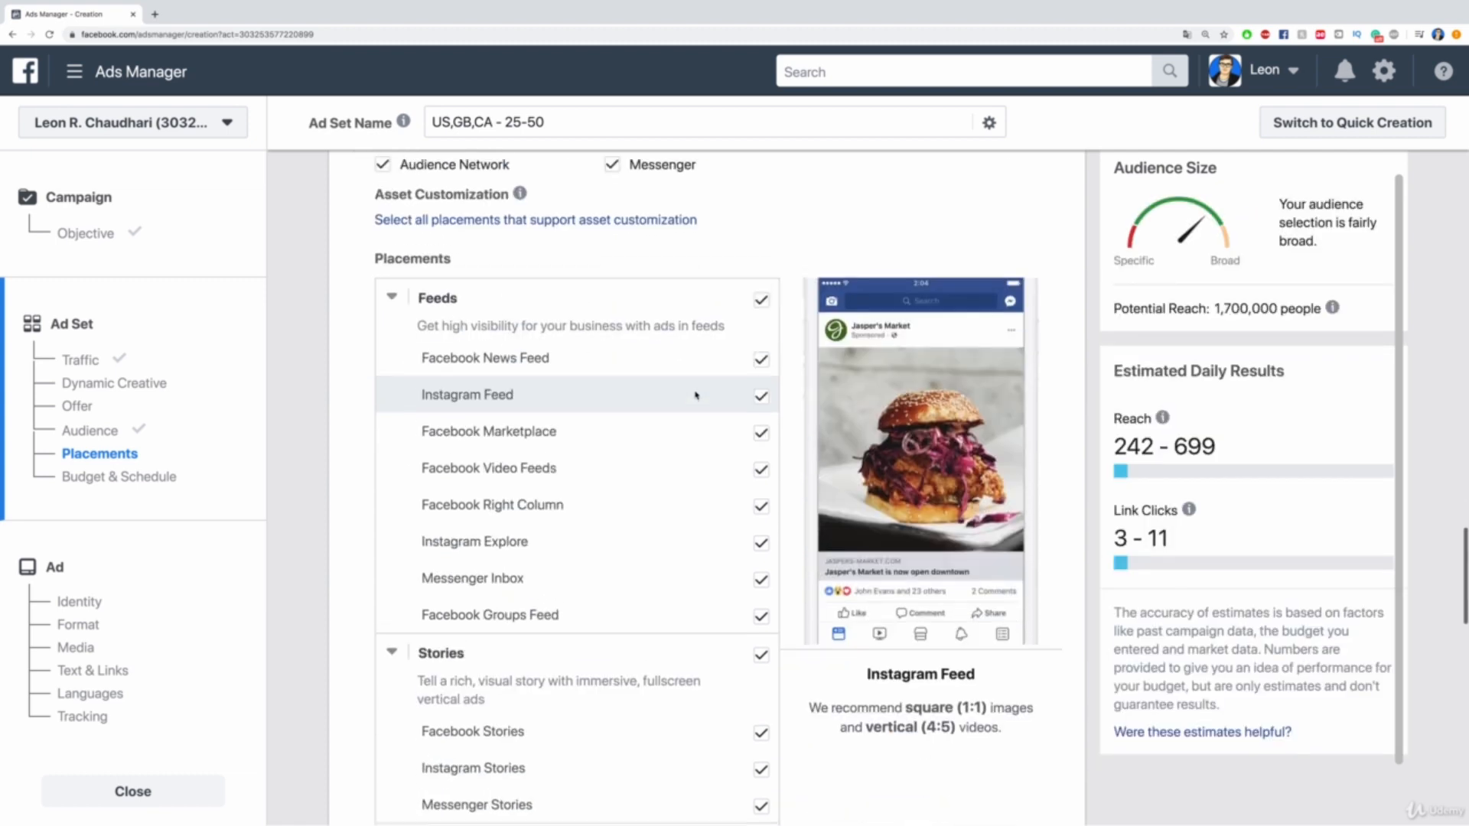
scroll(589, 355, down, 3)
scroll(590, 357, up, 2)
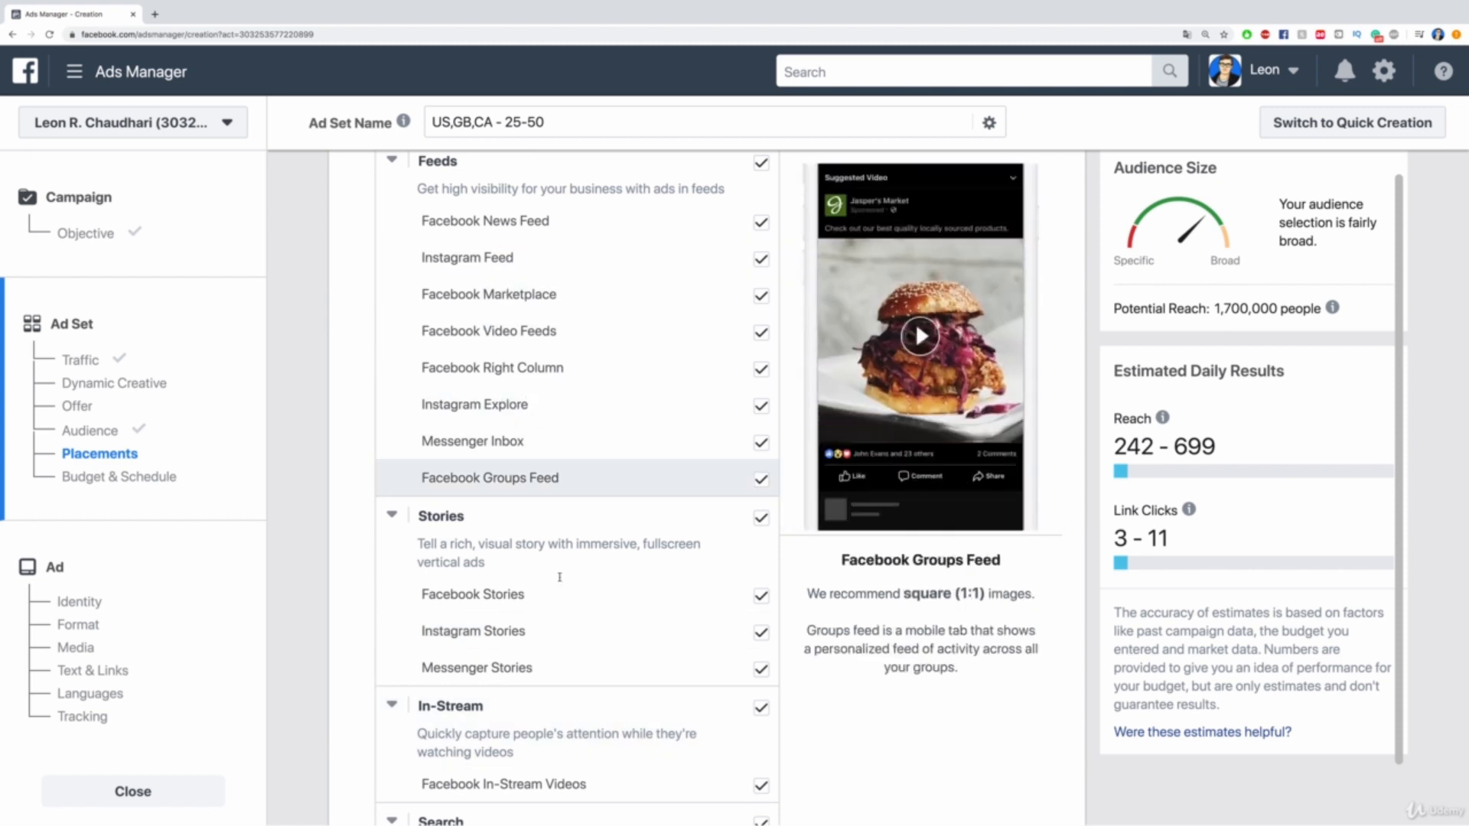
click(760, 633)
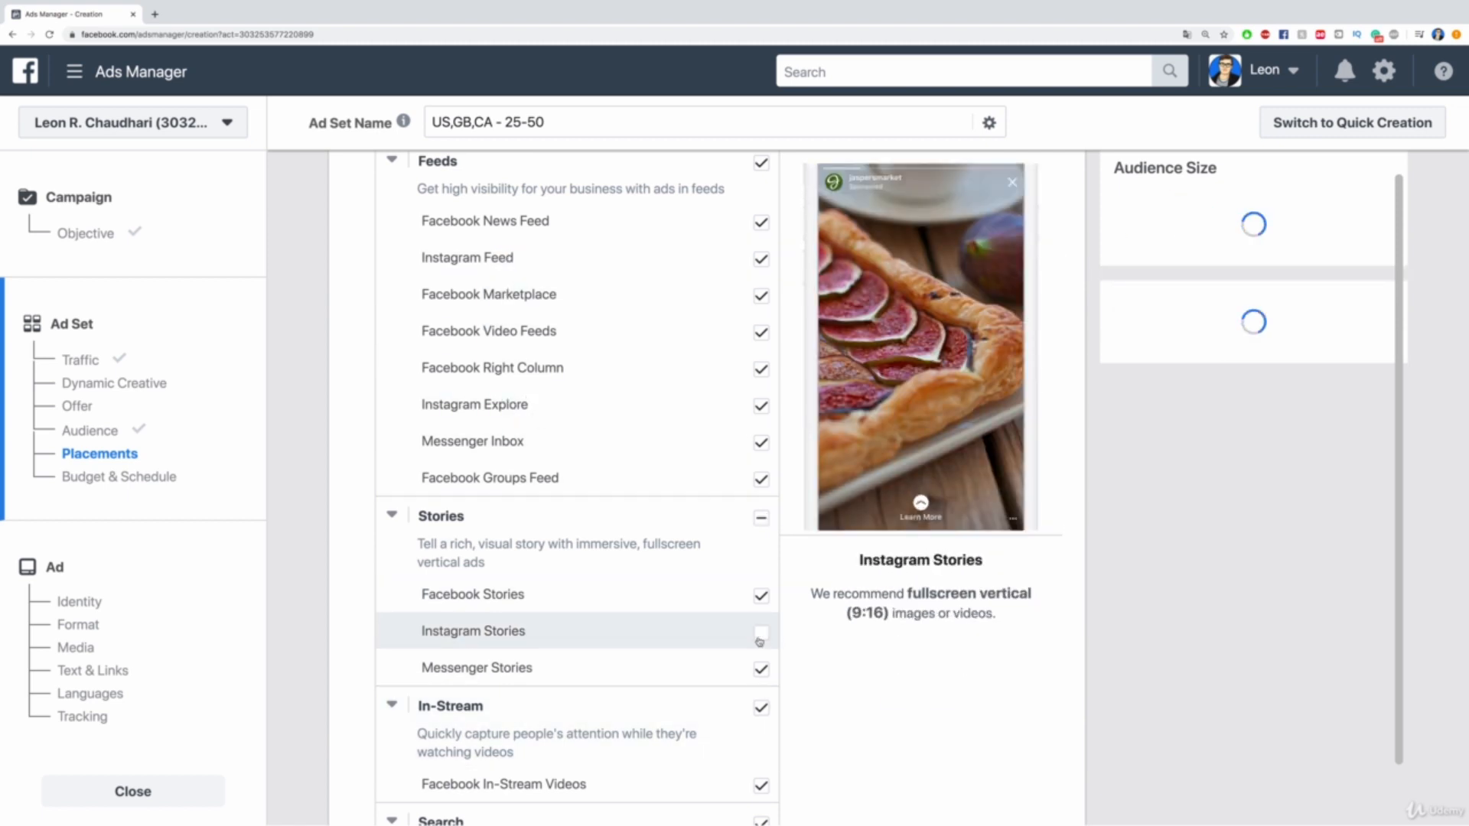
click(759, 636)
Review the manual placement list and set the ad set back to Automatic Placements
scroll(752, 622, up, 5)
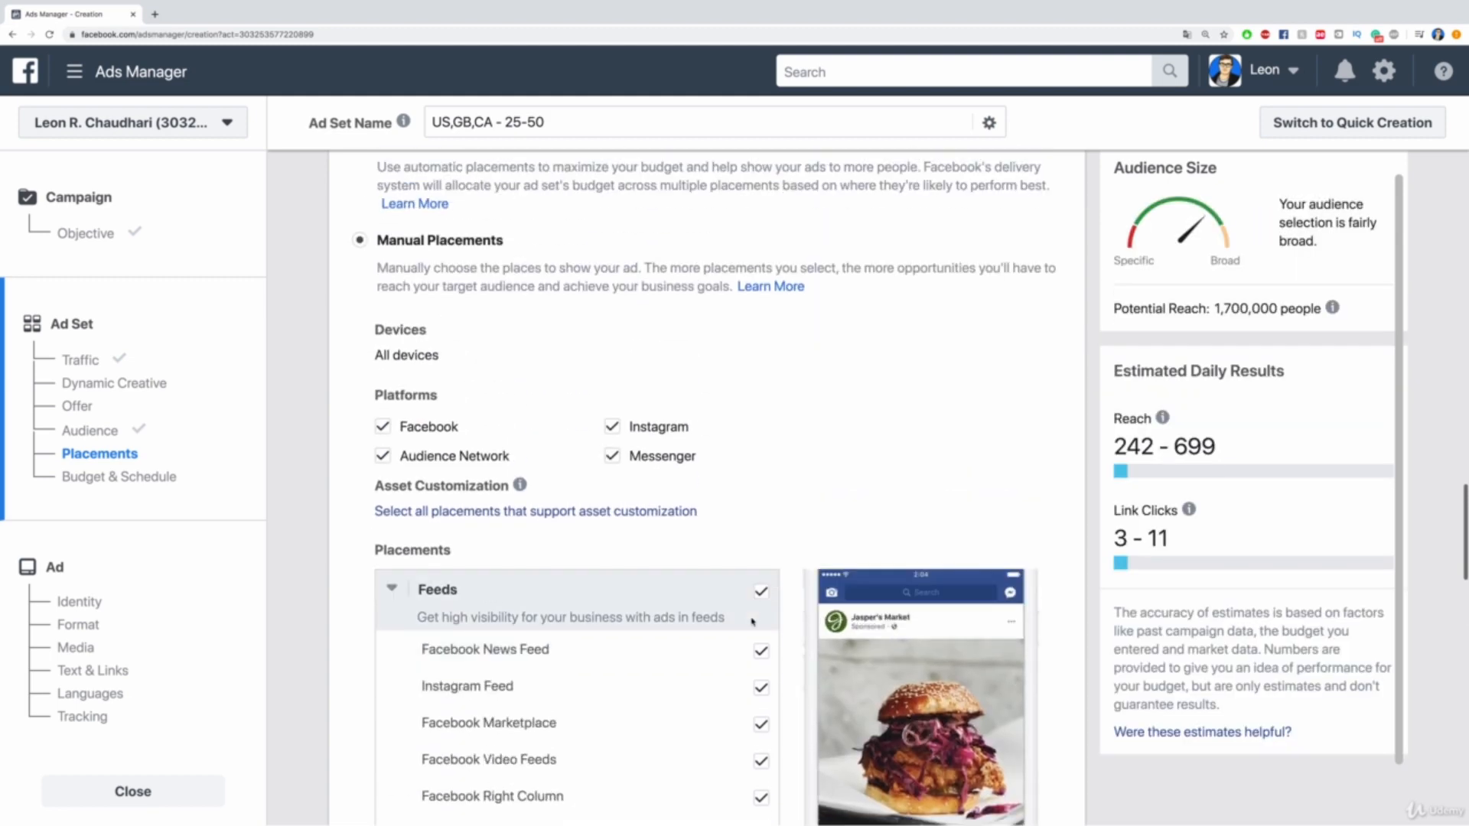
scroll(798, 411, down, 7)
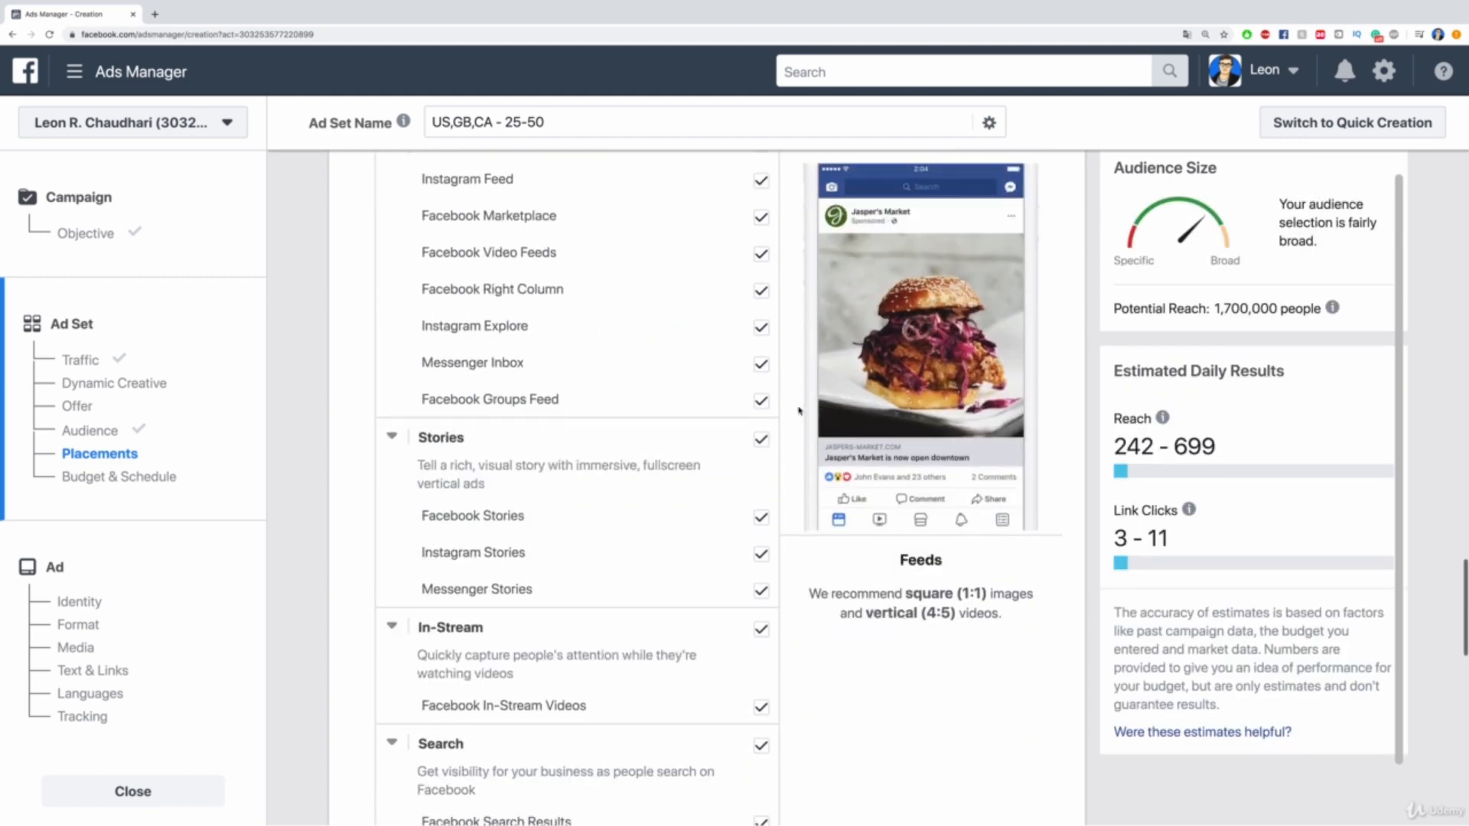
scroll(795, 413, up, 10)
click(369, 414)
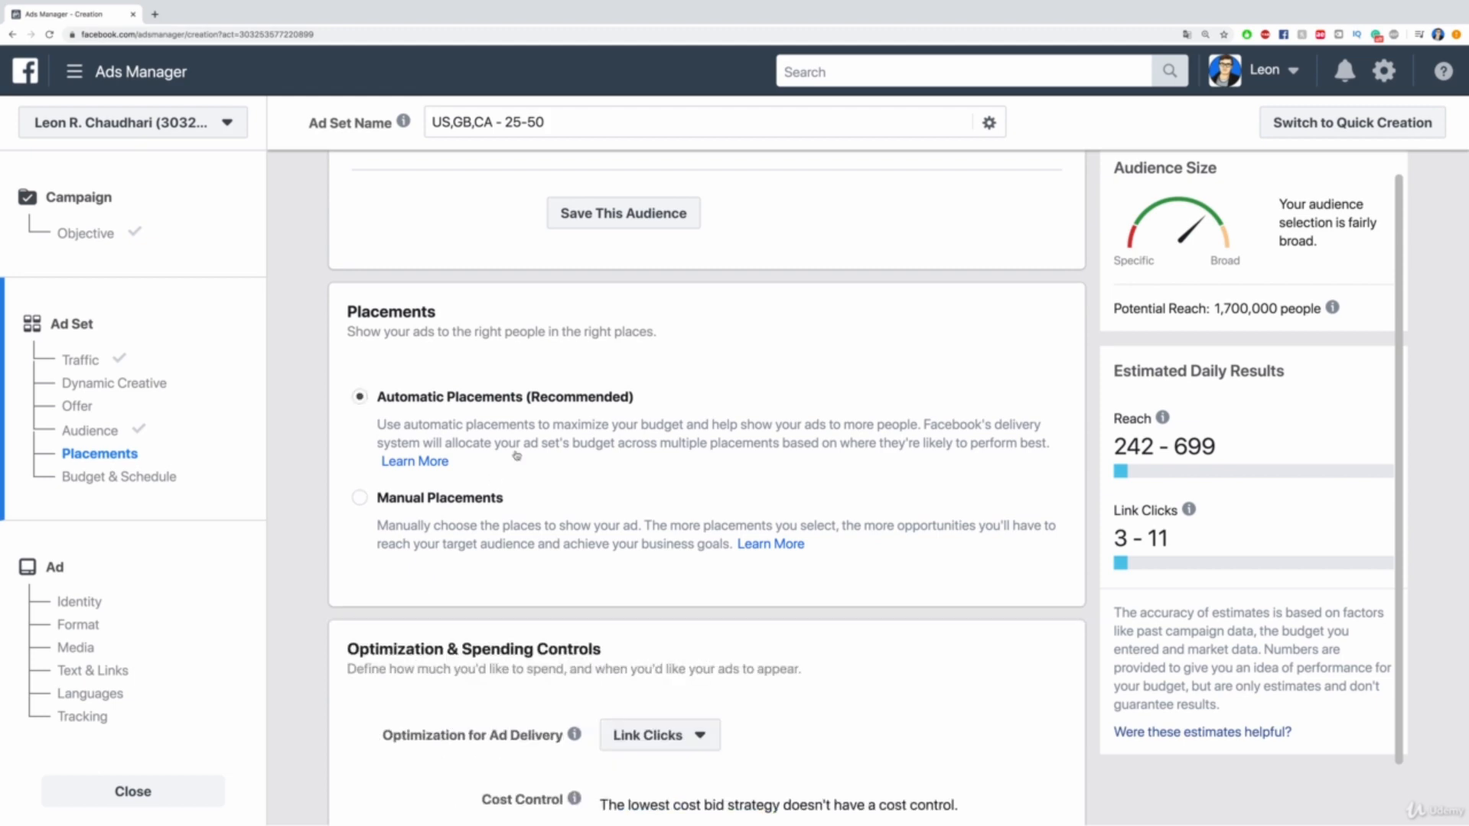
Review the Optimization for Ad Delivery options and set the optimization to Landing Page Views
scroll(651, 405, down, 5)
click(644, 395)
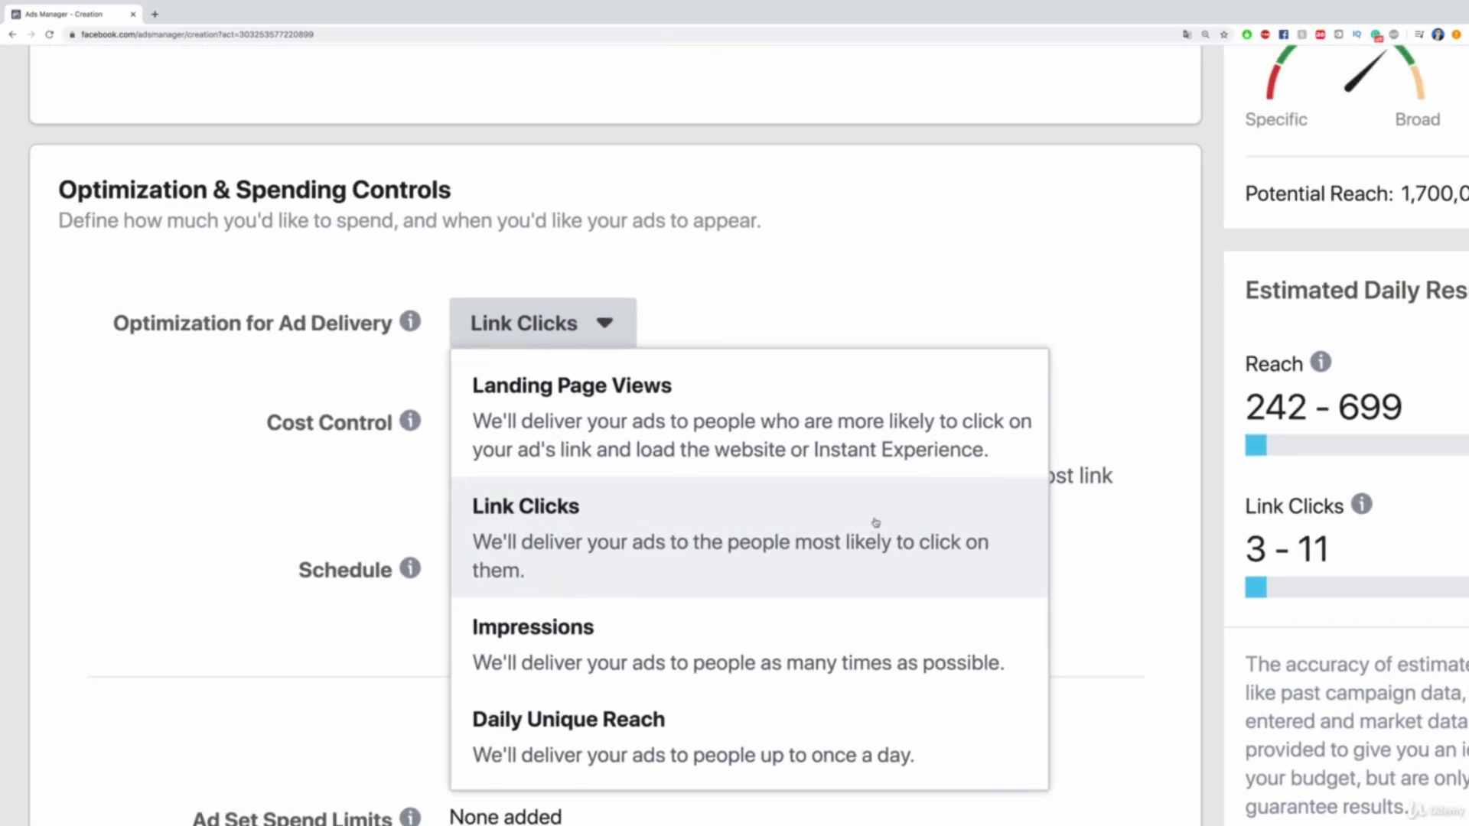
scroll(876, 522, down, 1)
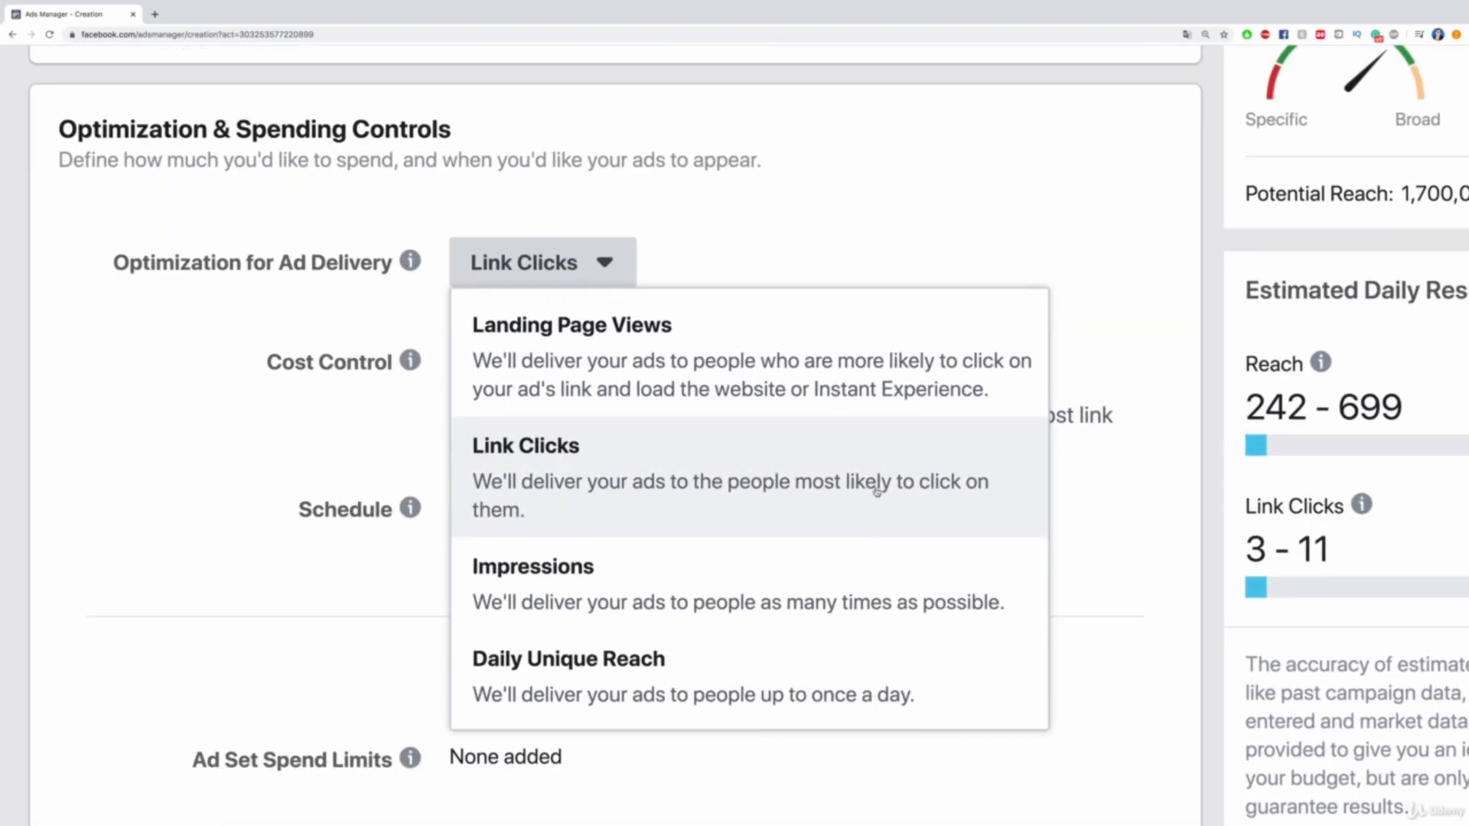
scroll(878, 492, up, 3)
scroll(876, 492, down, 1)
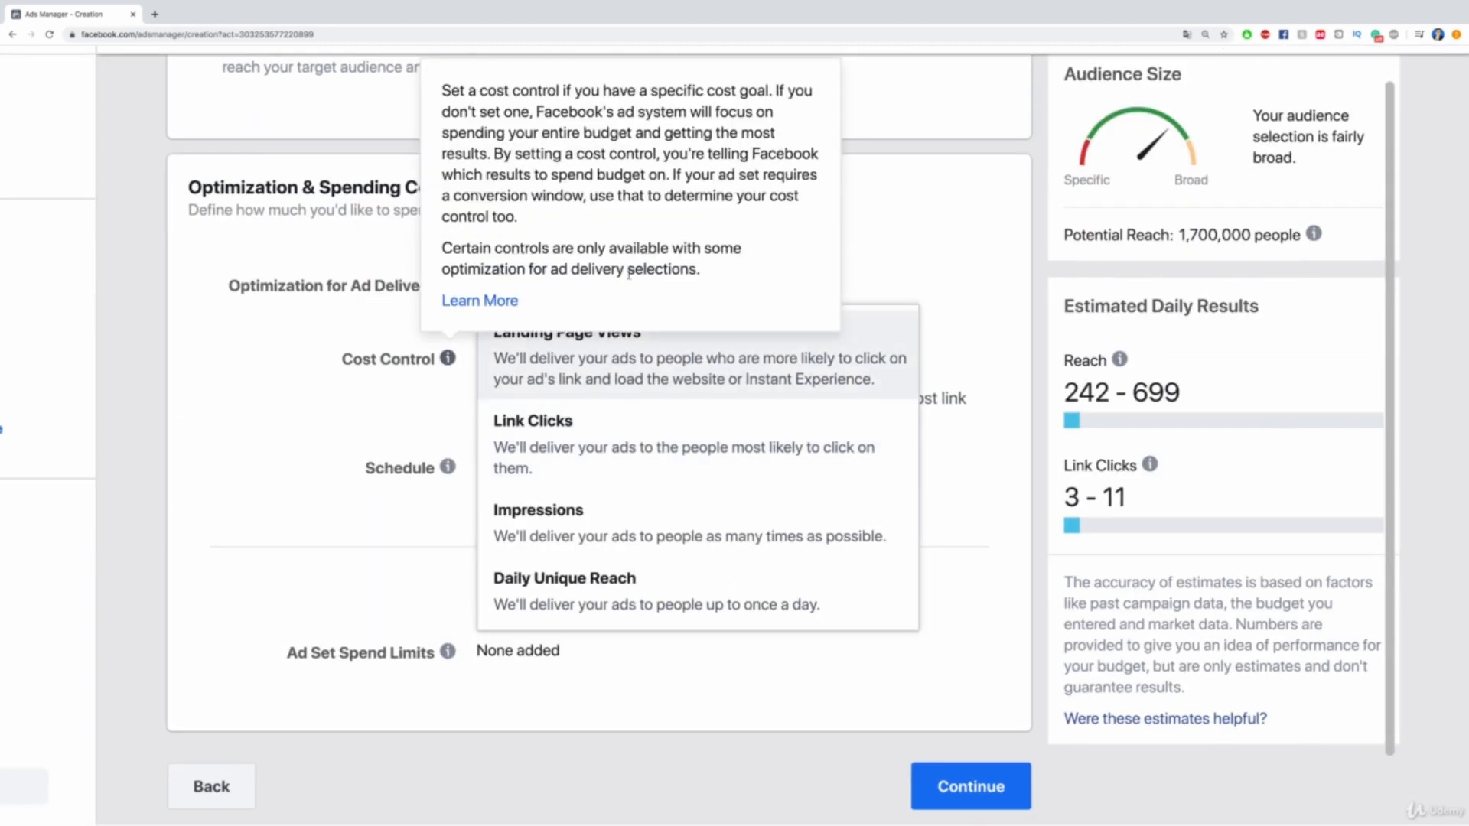
click(352, 247)
click(581, 297)
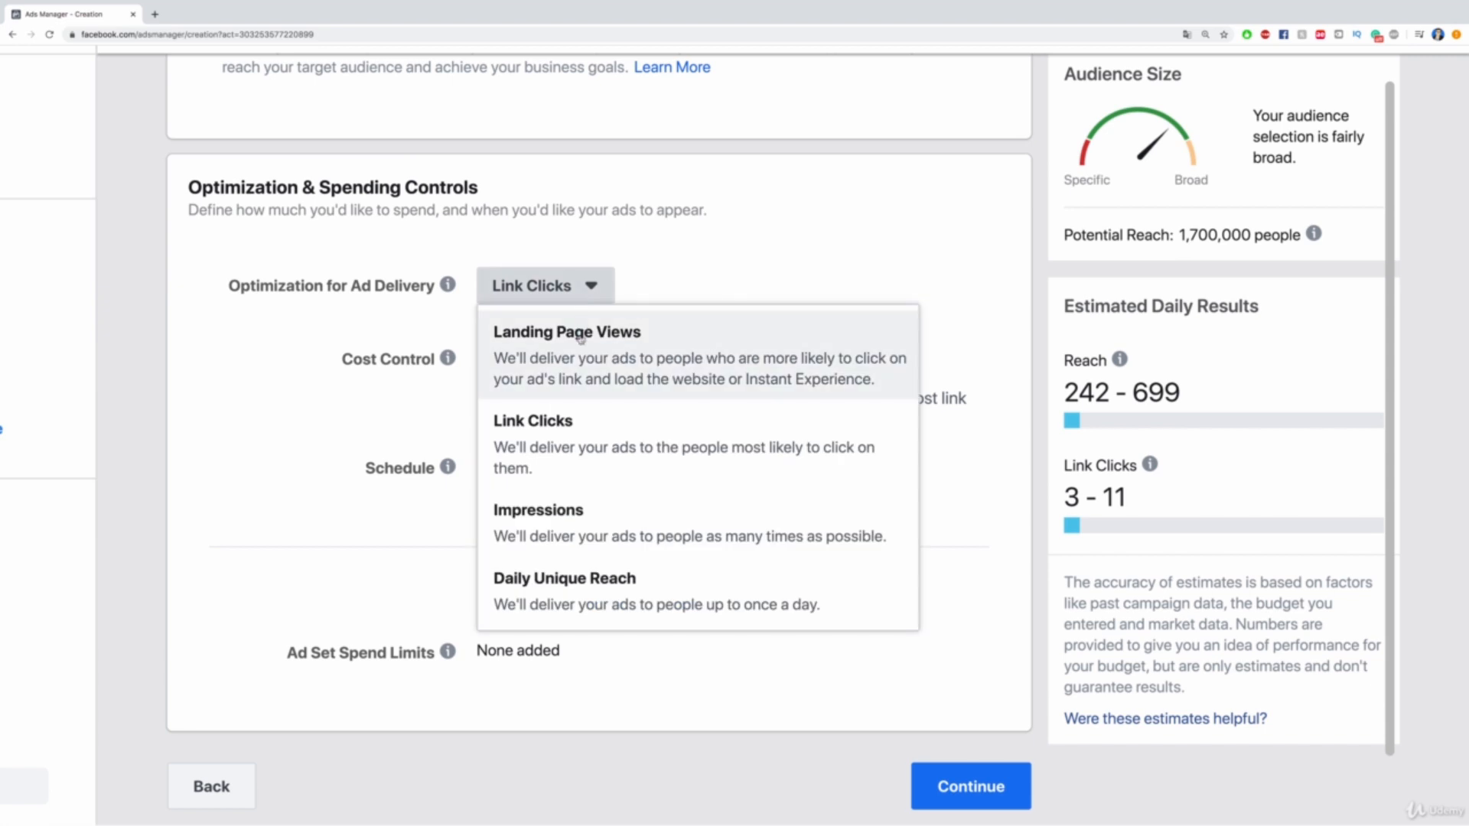
drag(576, 333, 579, 346)
click(580, 346)
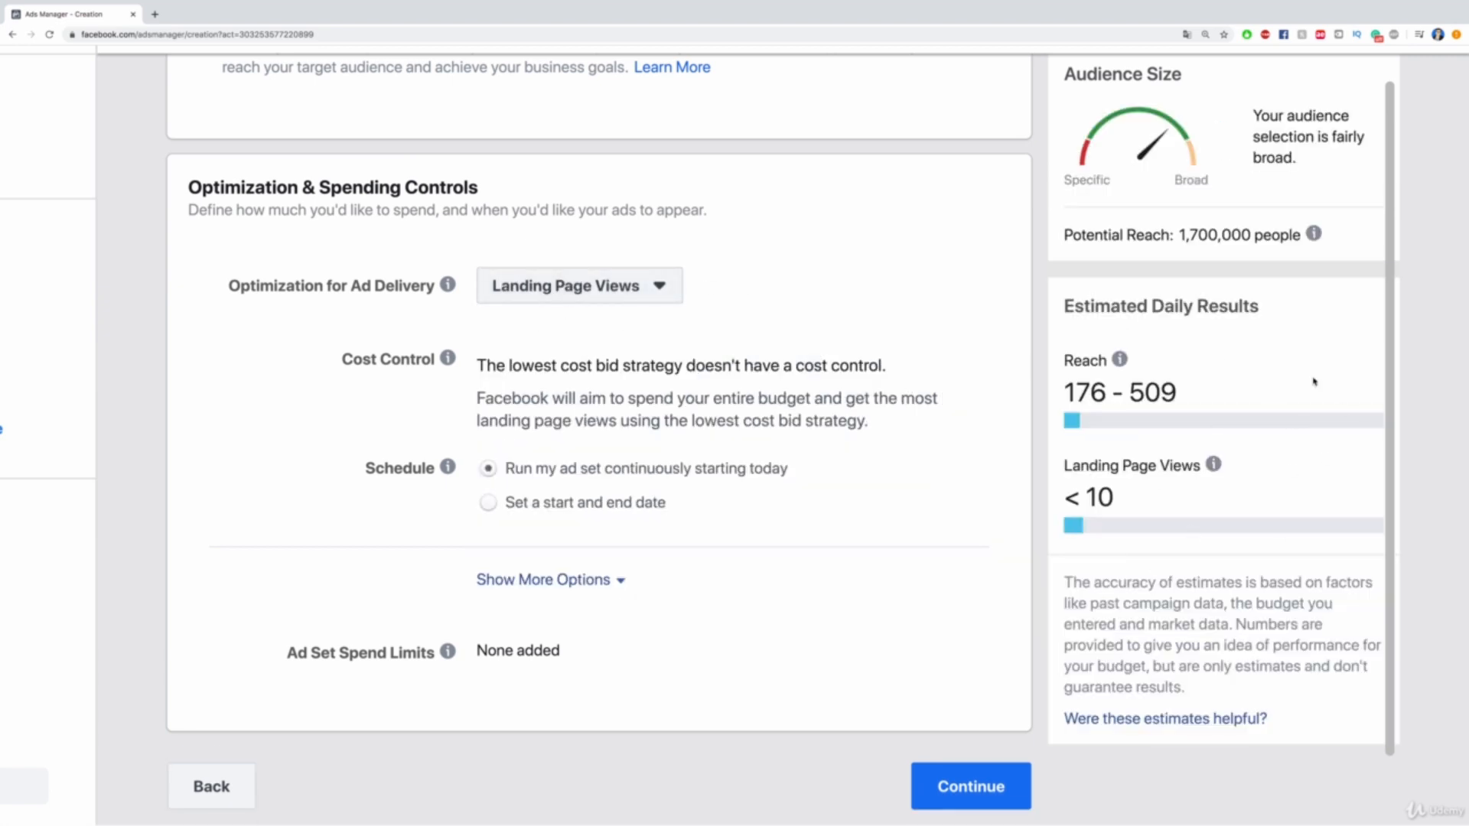
Check the Estimated Daily Results for the ad set and continue to the ad setup
scroll(1346, 397, up, 1)
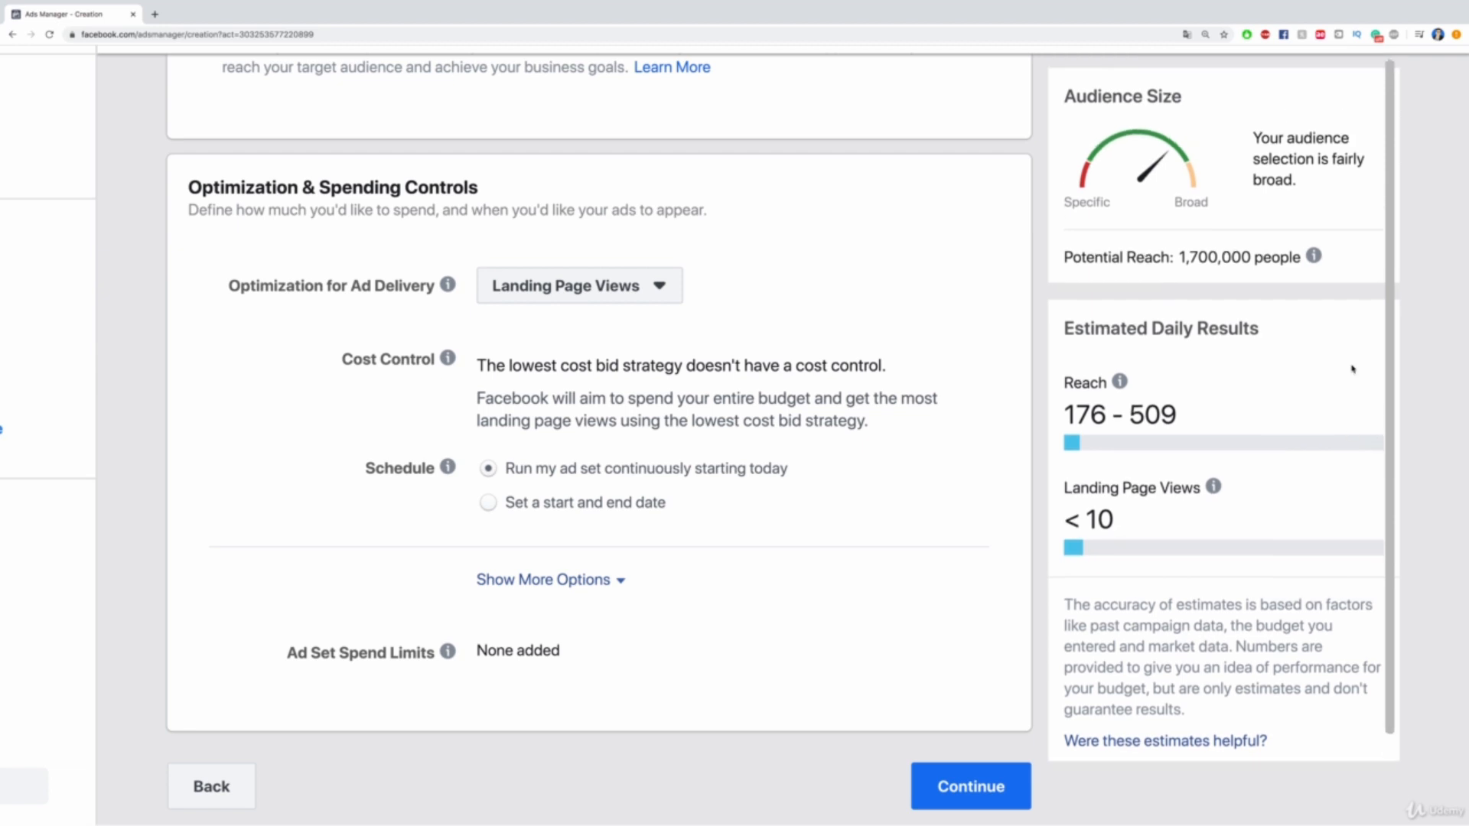
drag(1053, 322, 1247, 326)
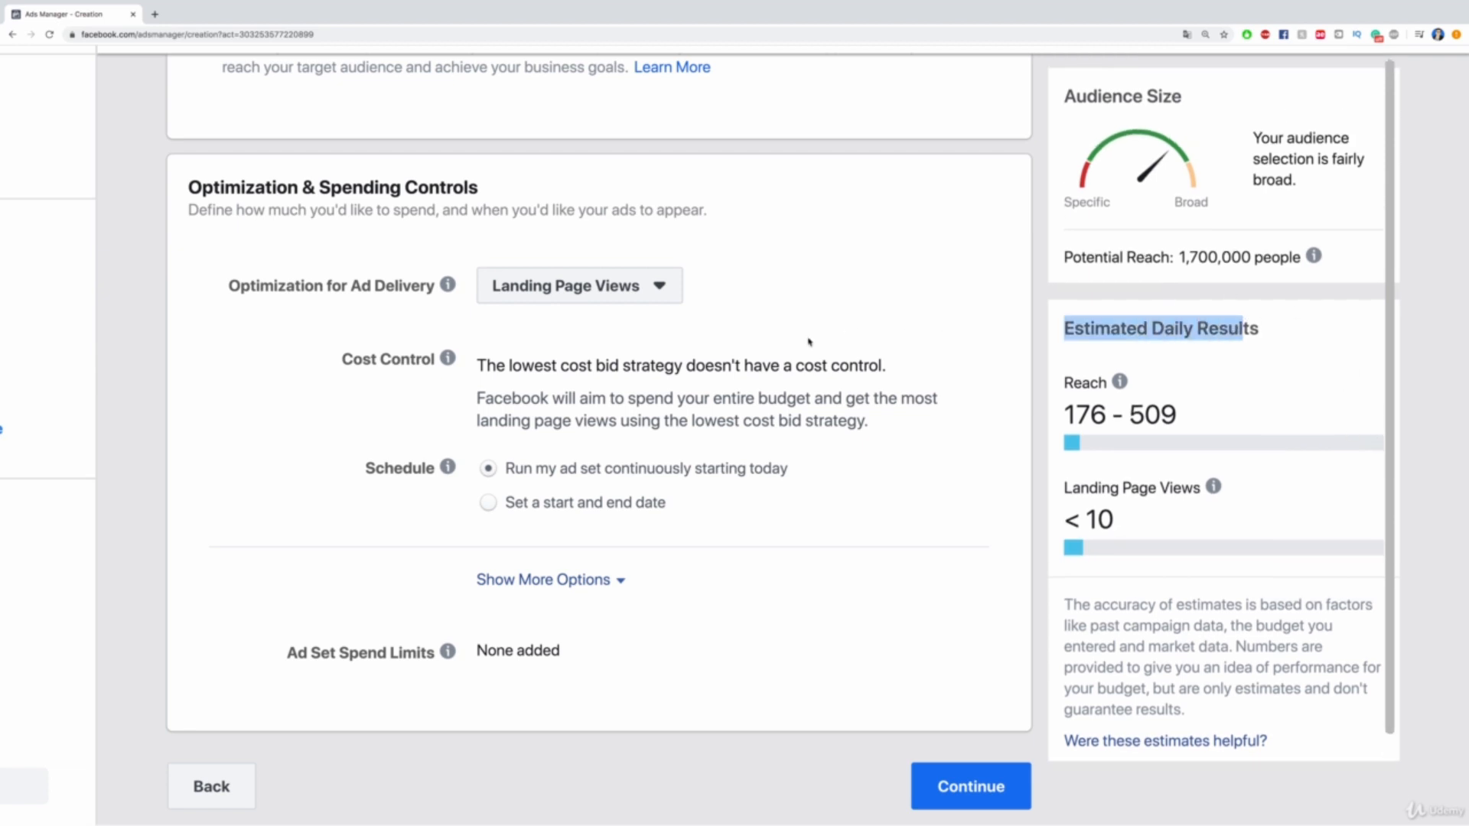
click(970, 786)
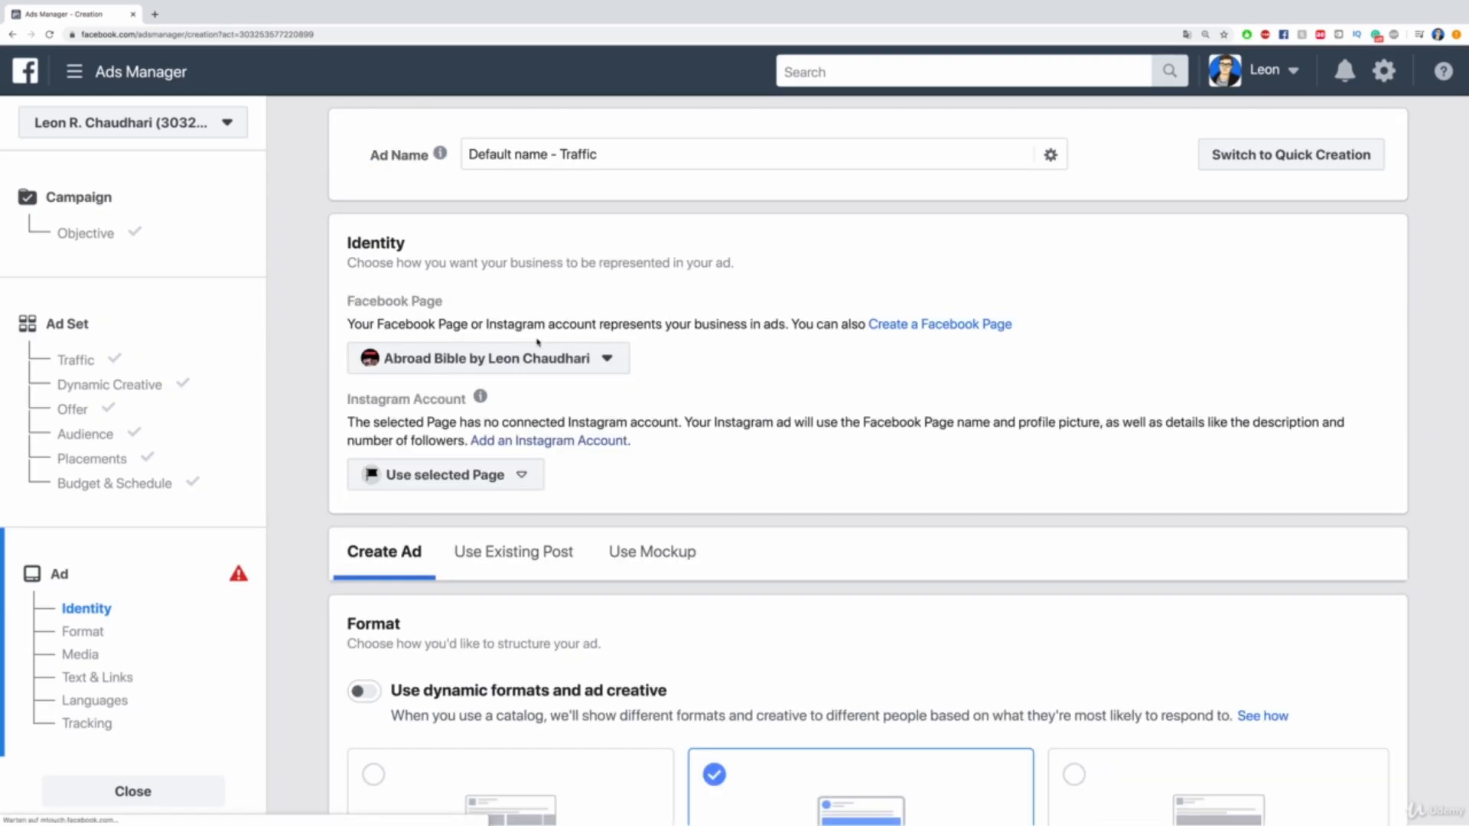
Choose Business XY from the Teaching Hero pages as the Facebook Page representing the ad
click(538, 346)
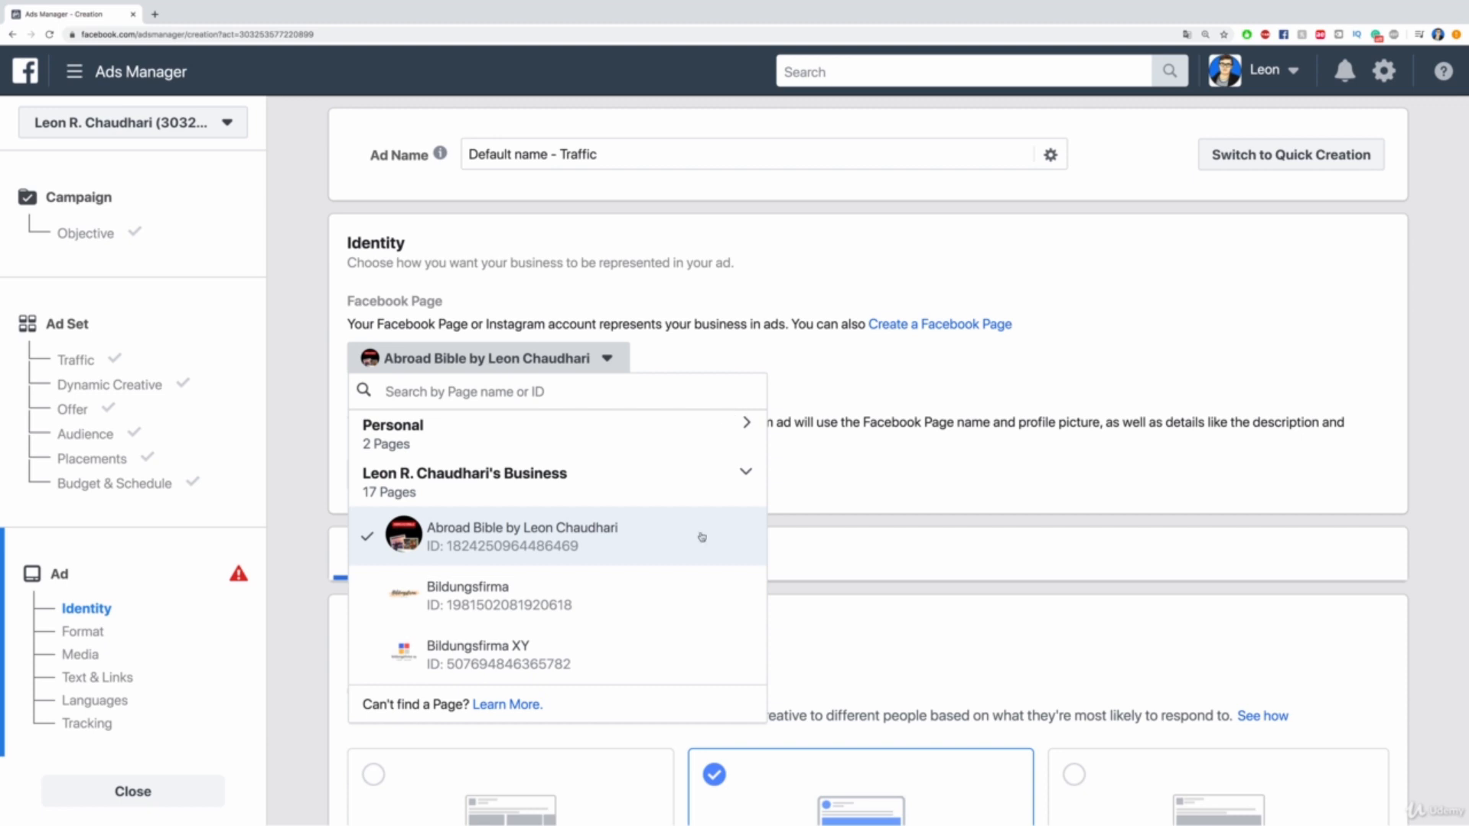
scroll(701, 537, down, 5)
click(741, 648)
scroll(686, 529, down, 3)
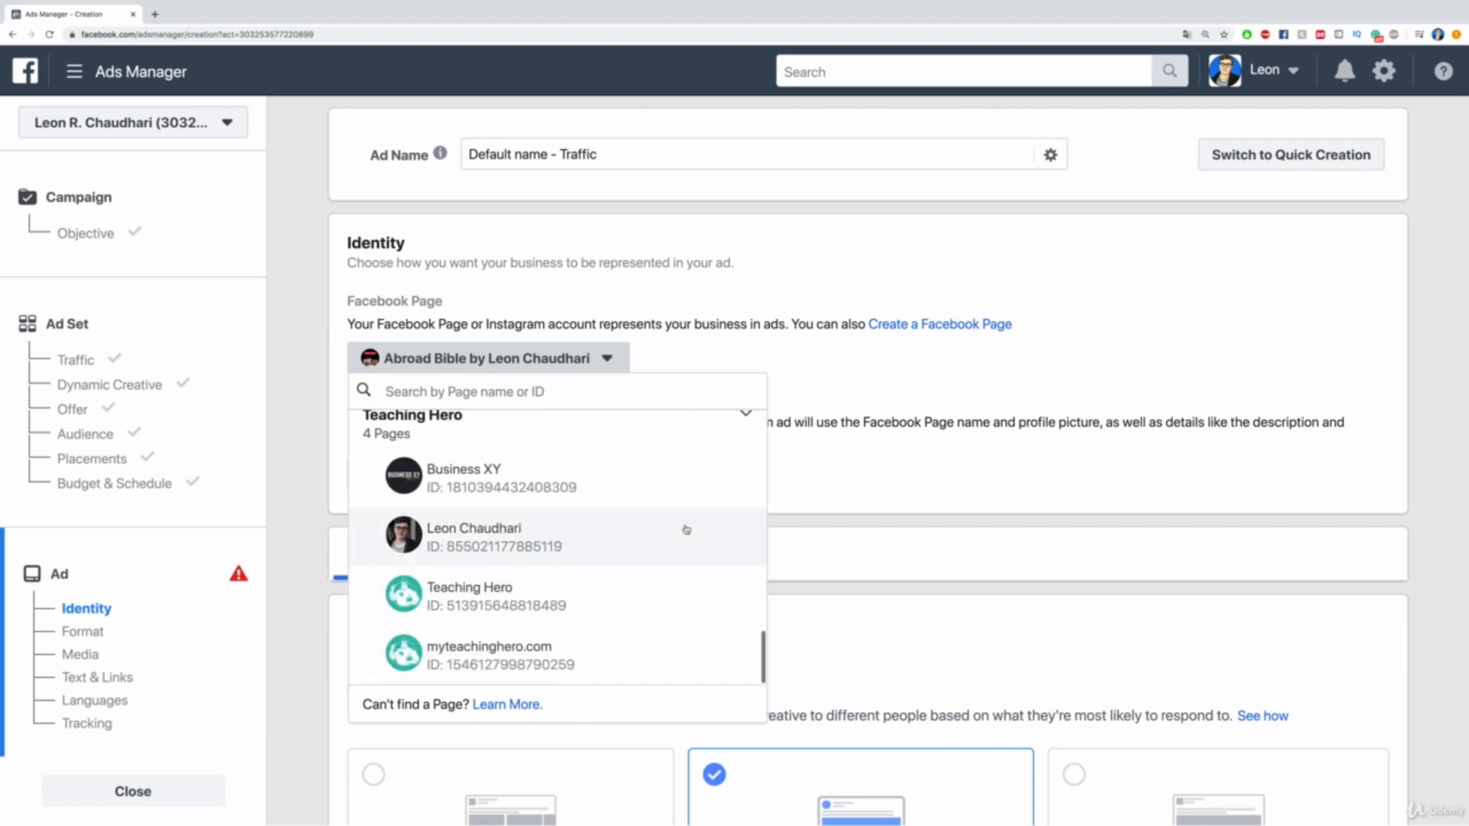
click(571, 462)
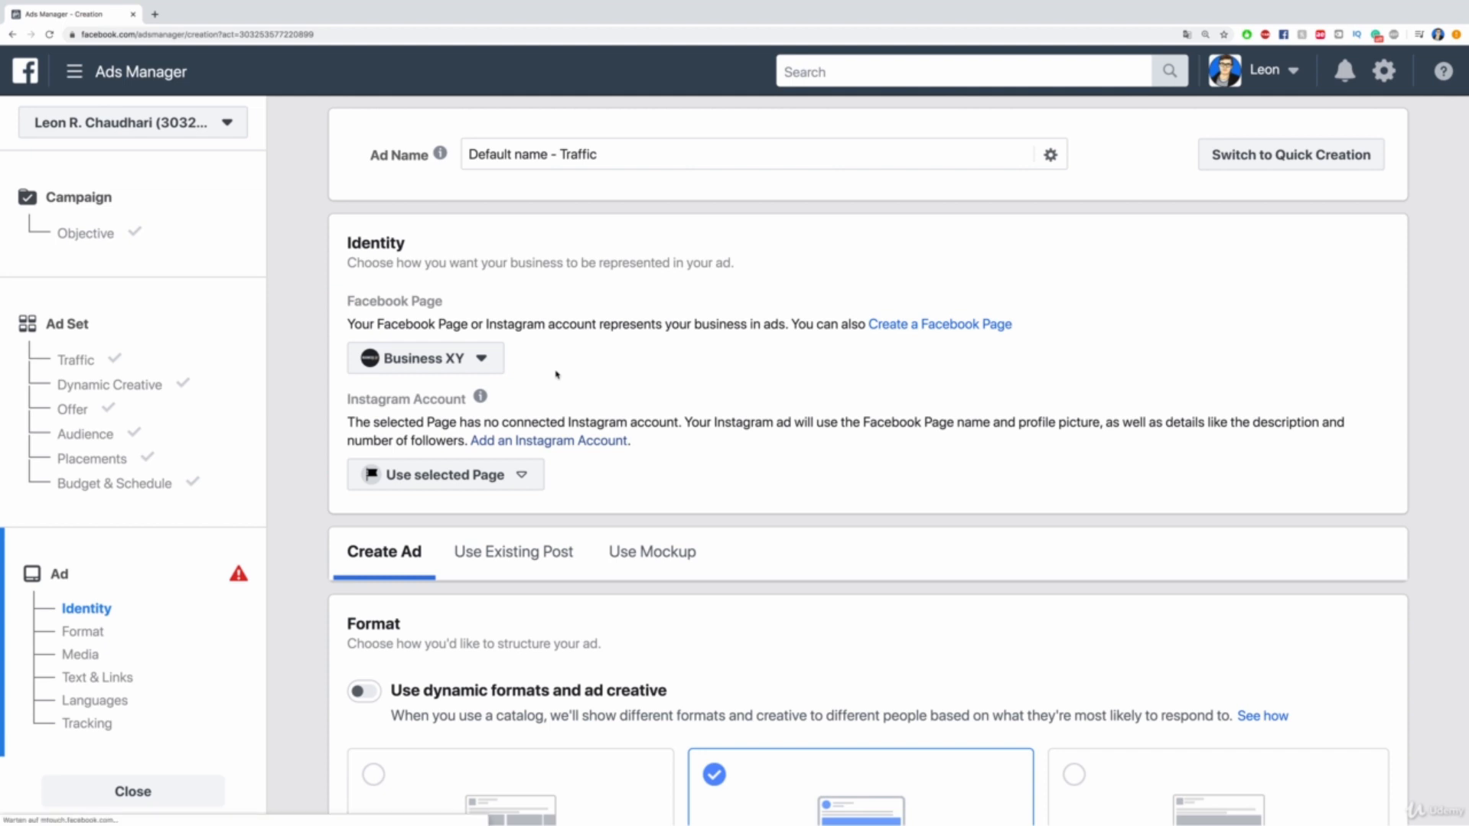
Review the ad format options and open the image selection to add an image as the ad's media
scroll(556, 374, down, 4)
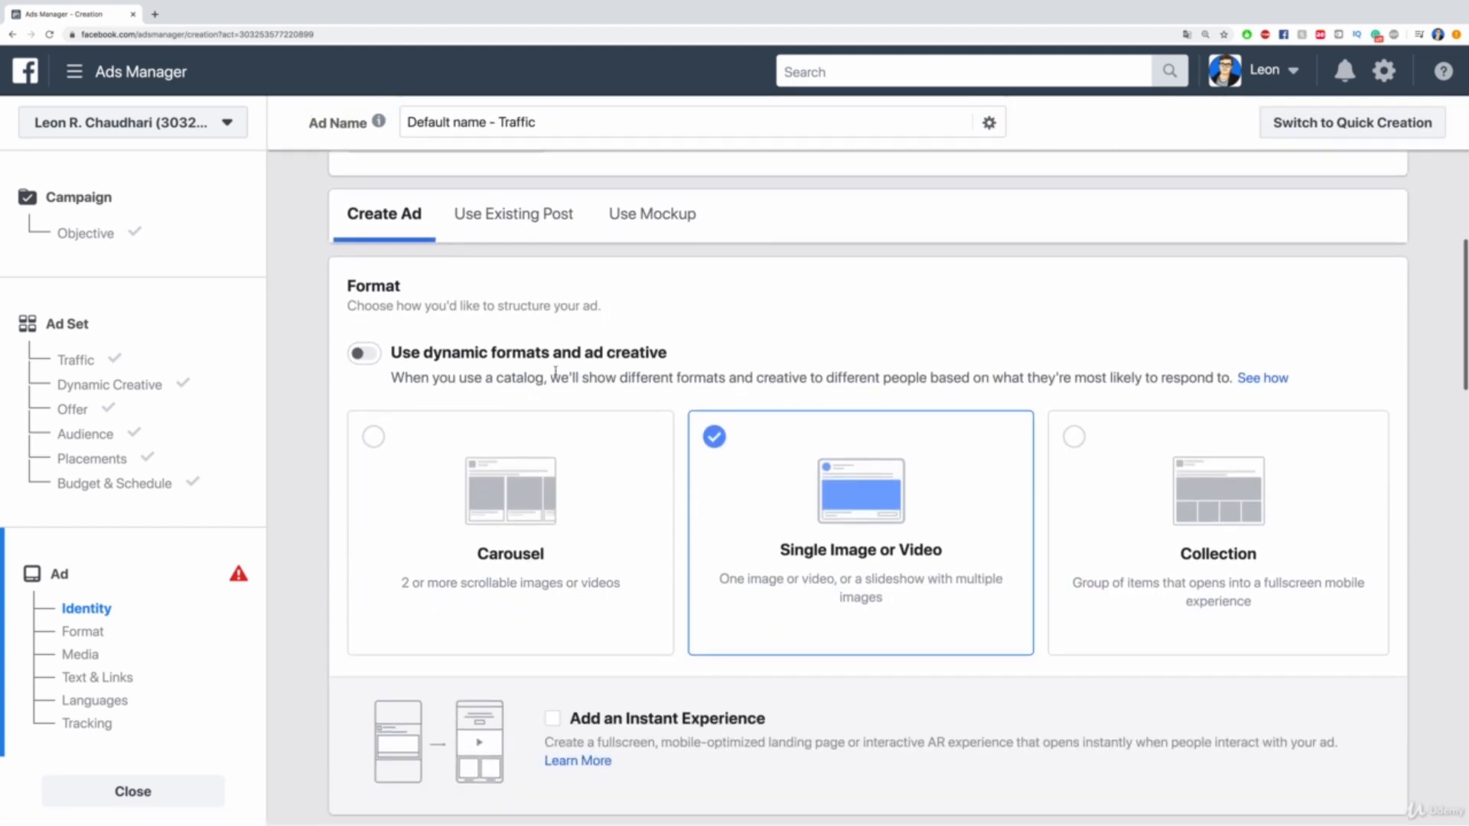
scroll(556, 372, down, 2)
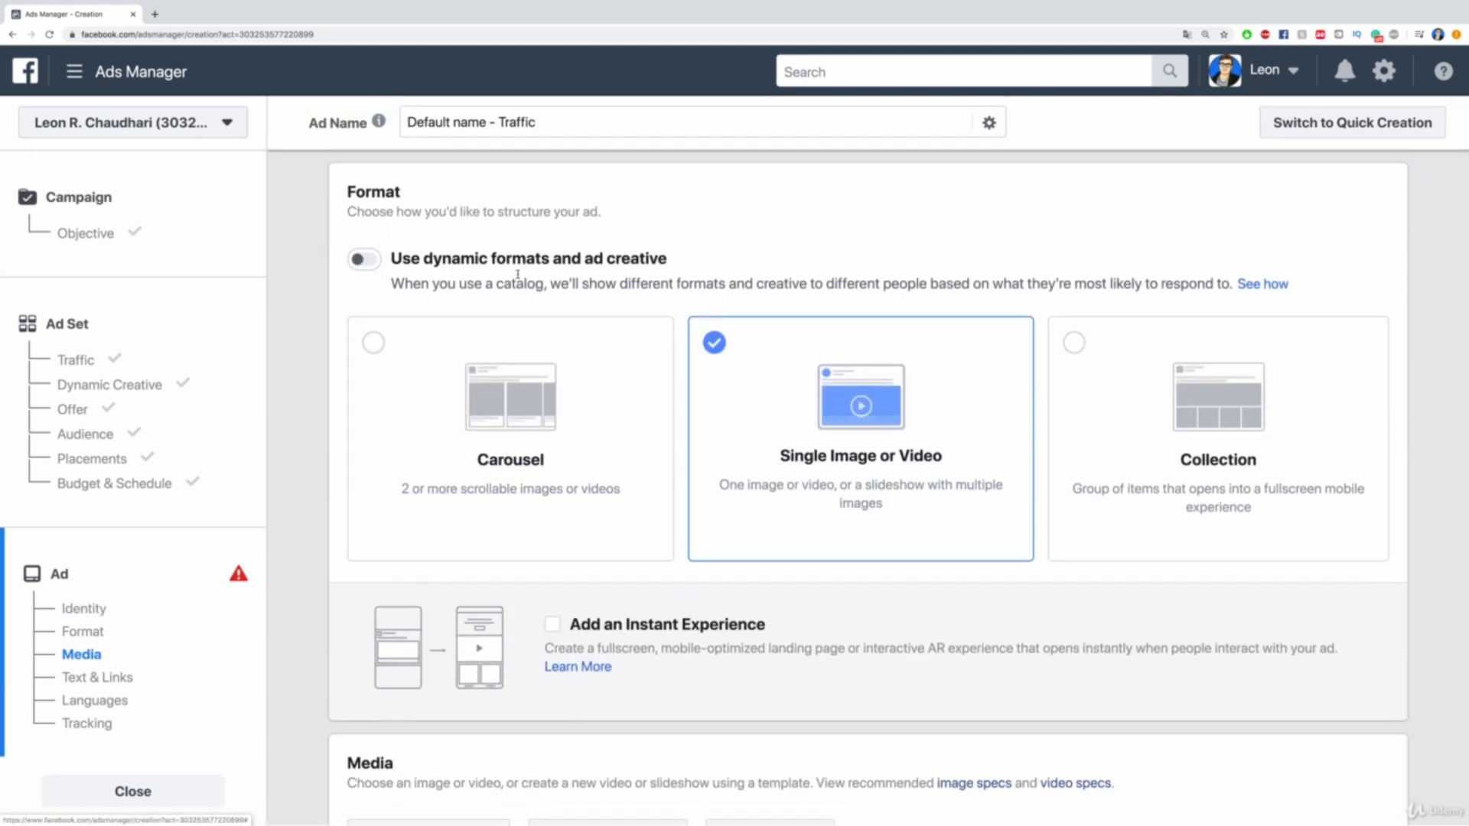
scroll(518, 274, up, 1)
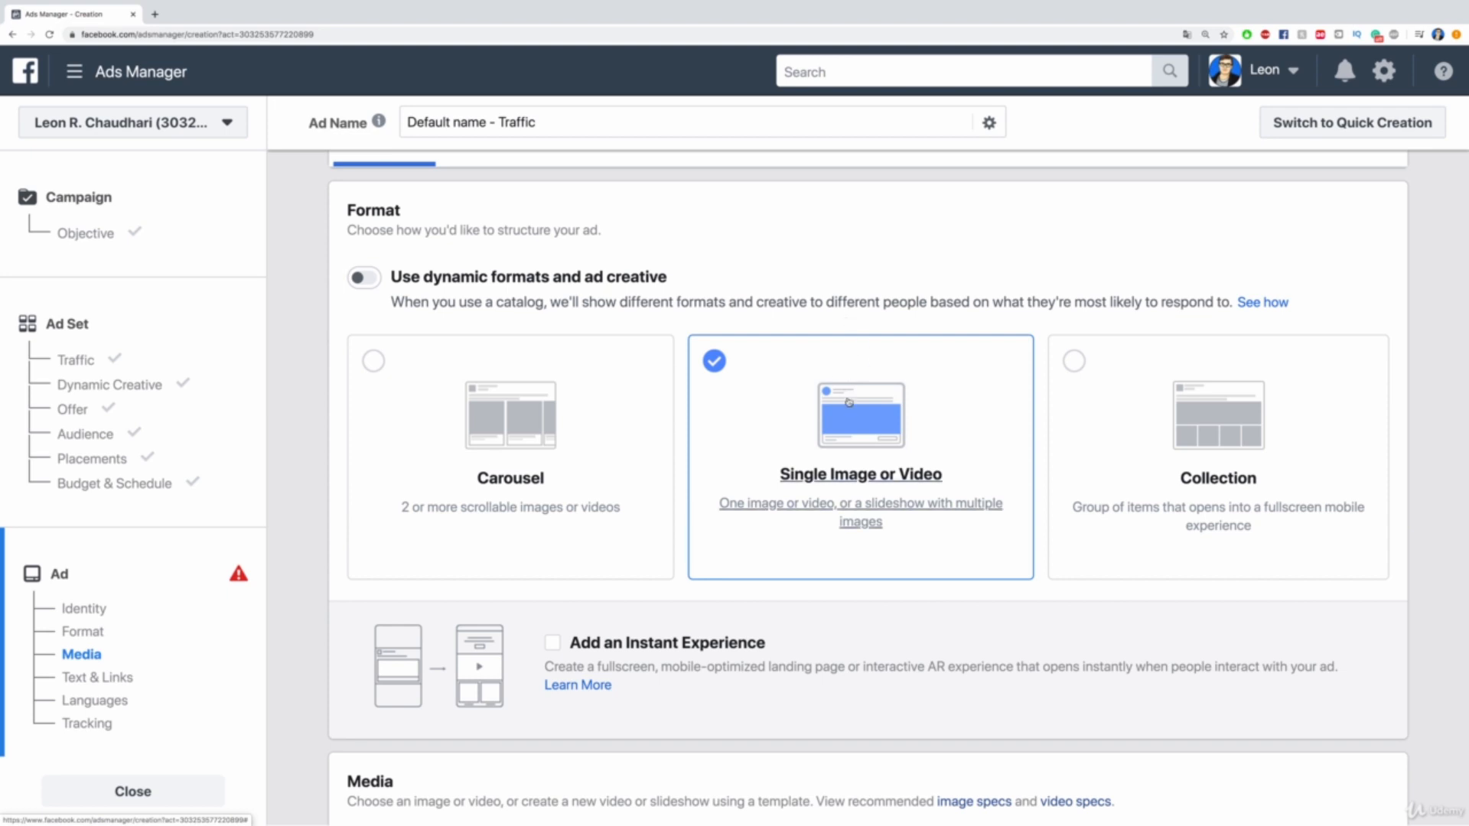
scroll(956, 413, down, 6)
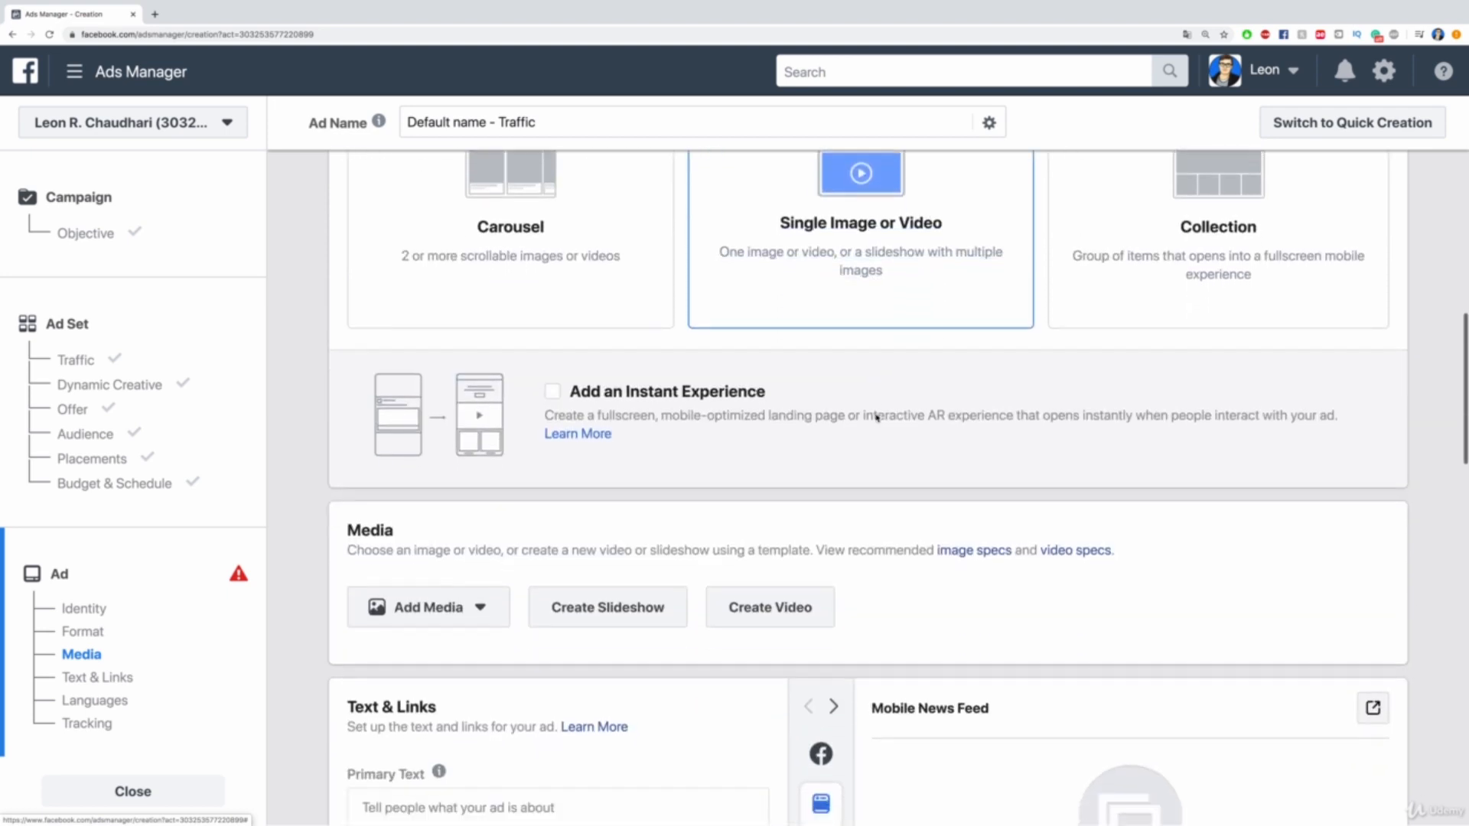
scroll(876, 417, down, 1)
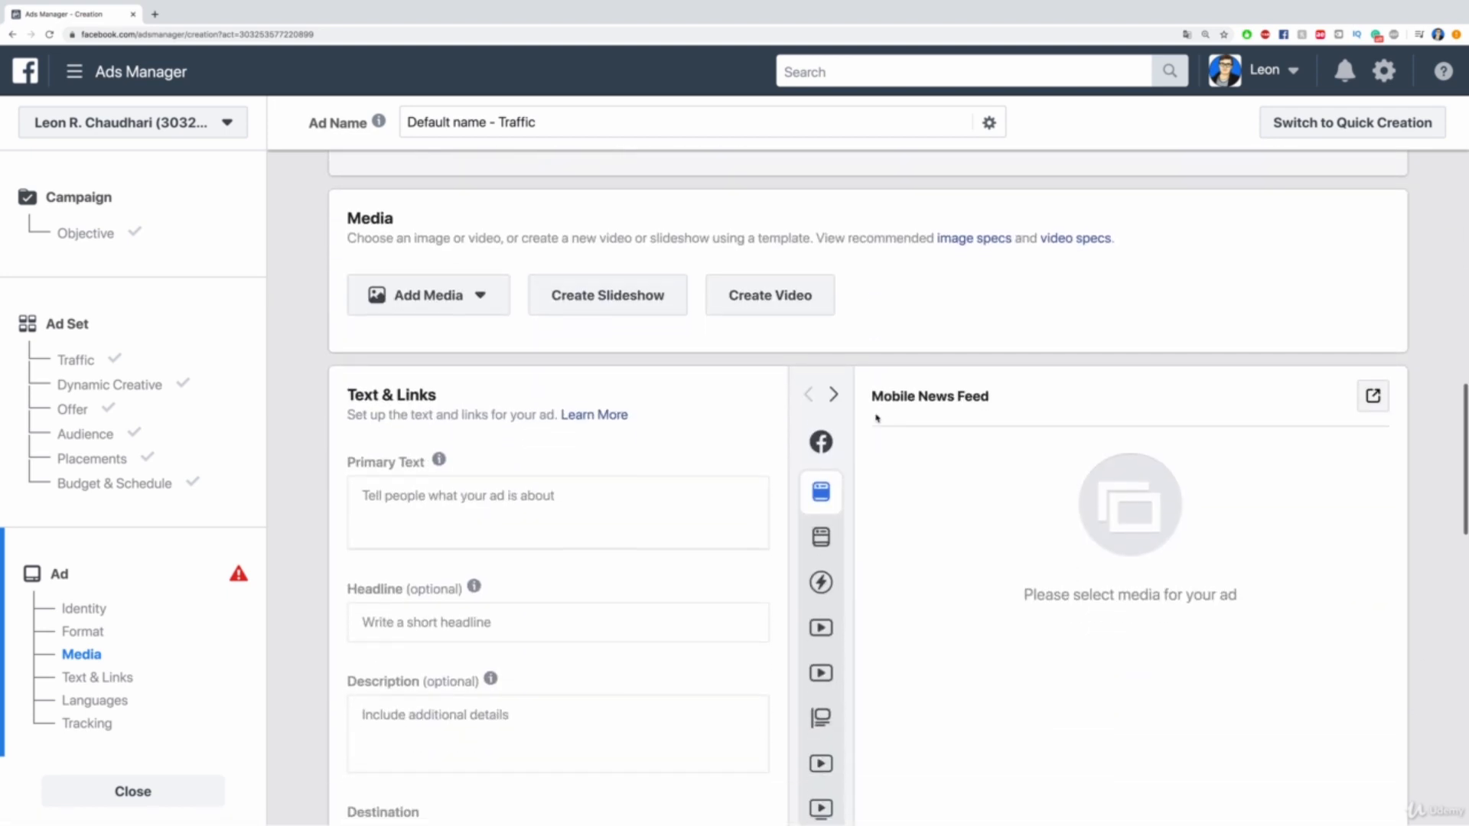
click(474, 292)
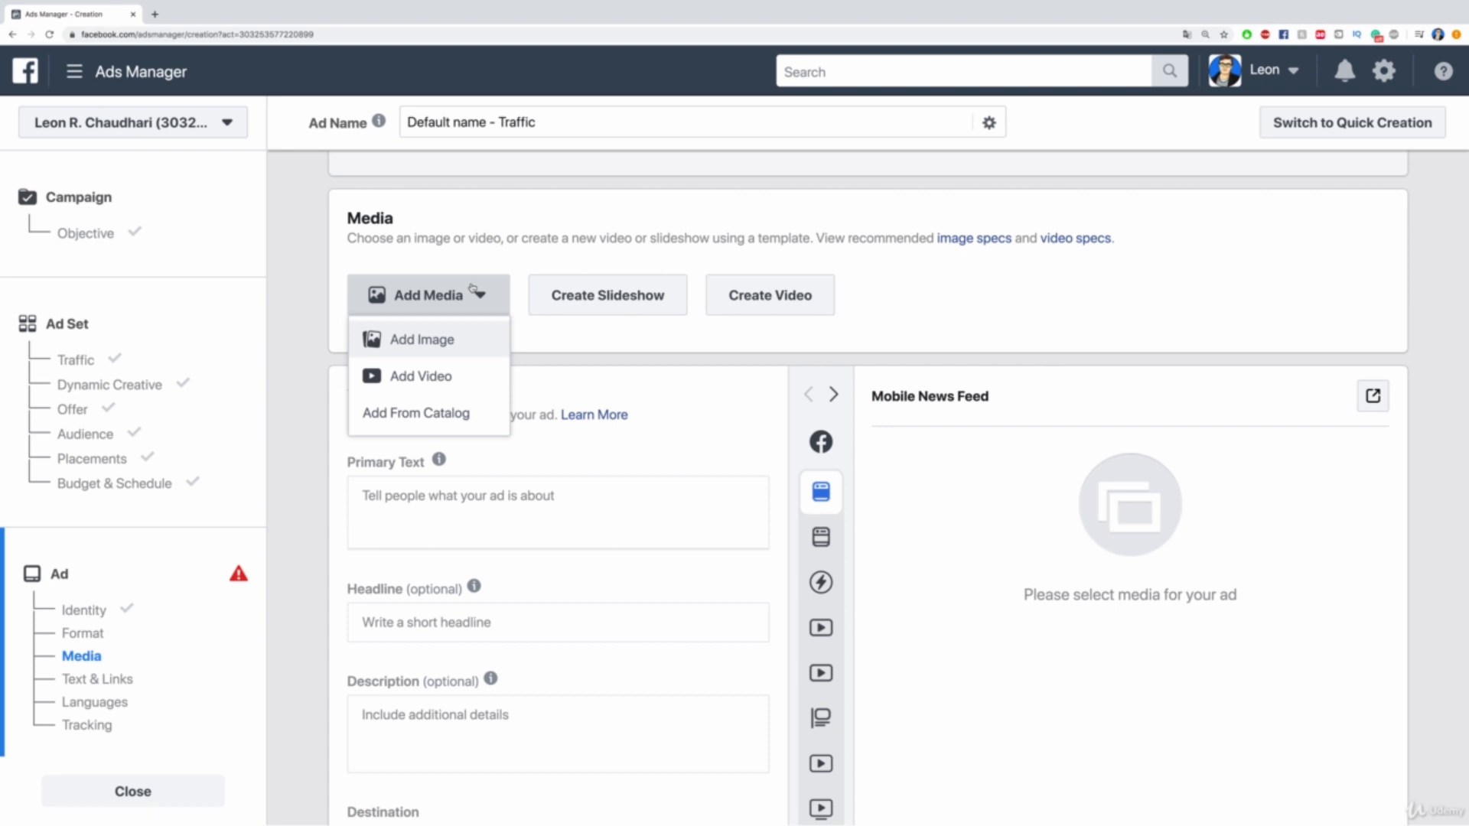
click(457, 341)
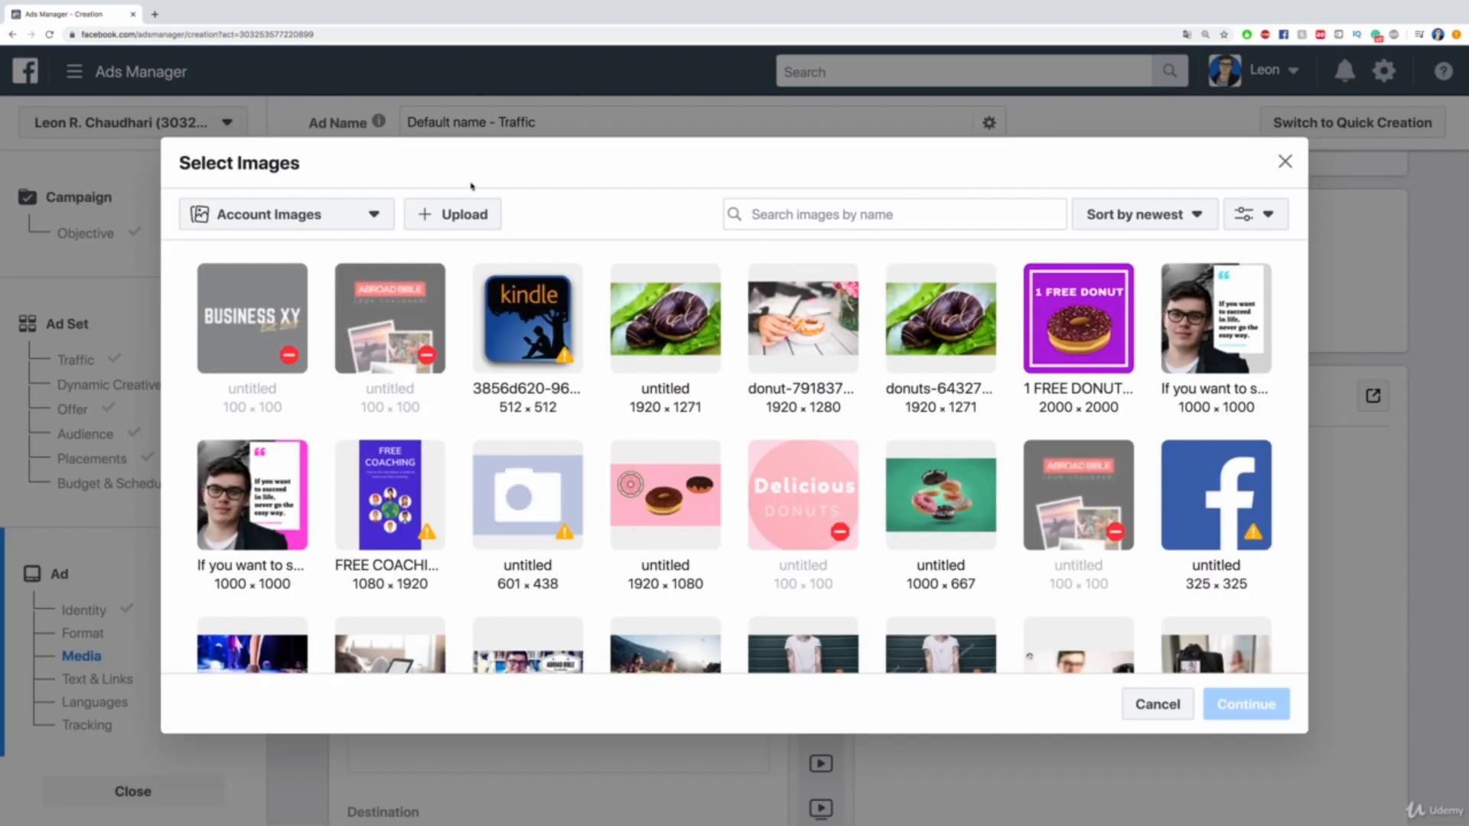
Switch the image source to Stock Photos and search for "ghostwriting"
click(374, 215)
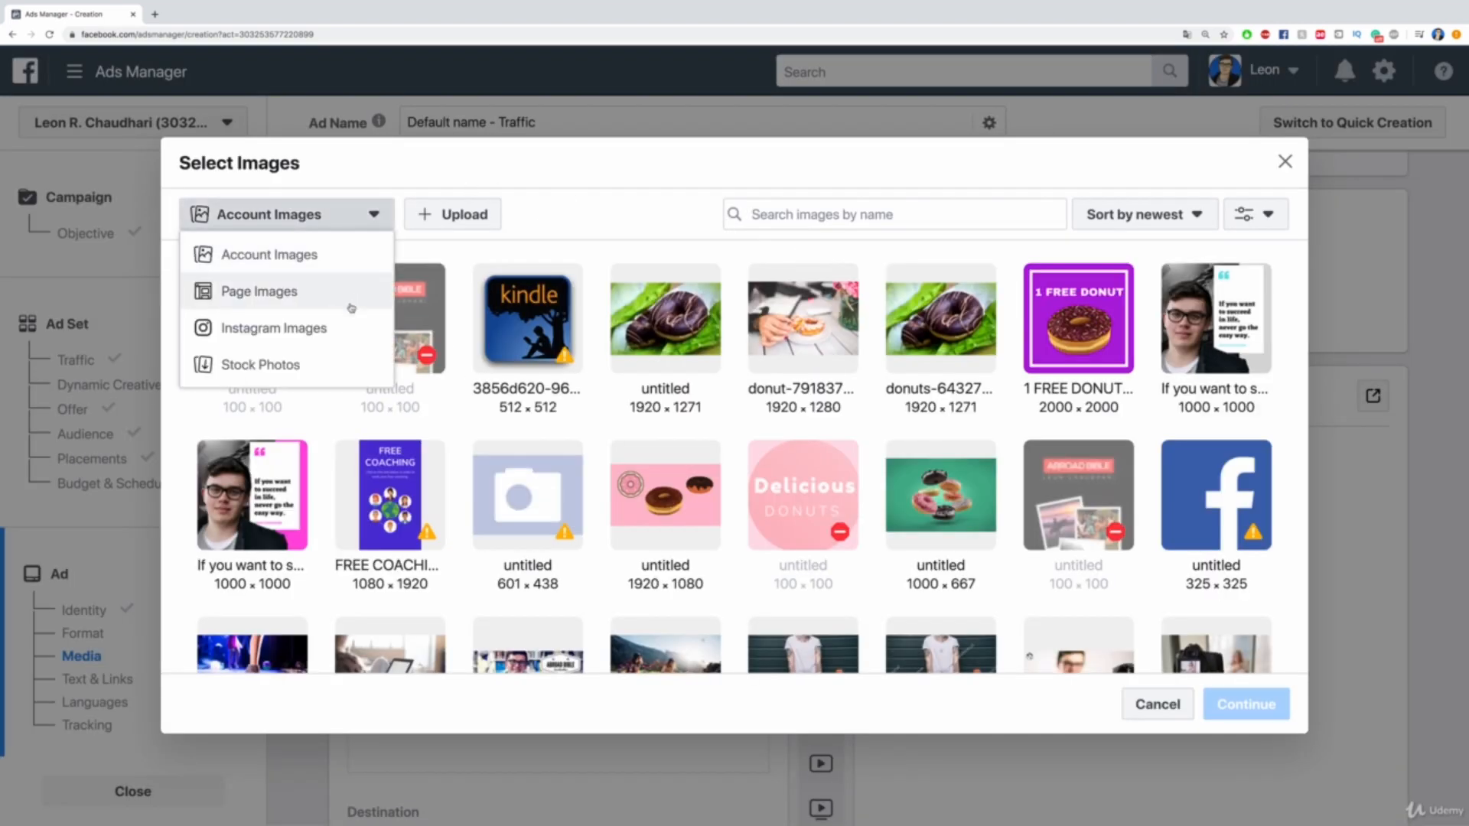
click(322, 365)
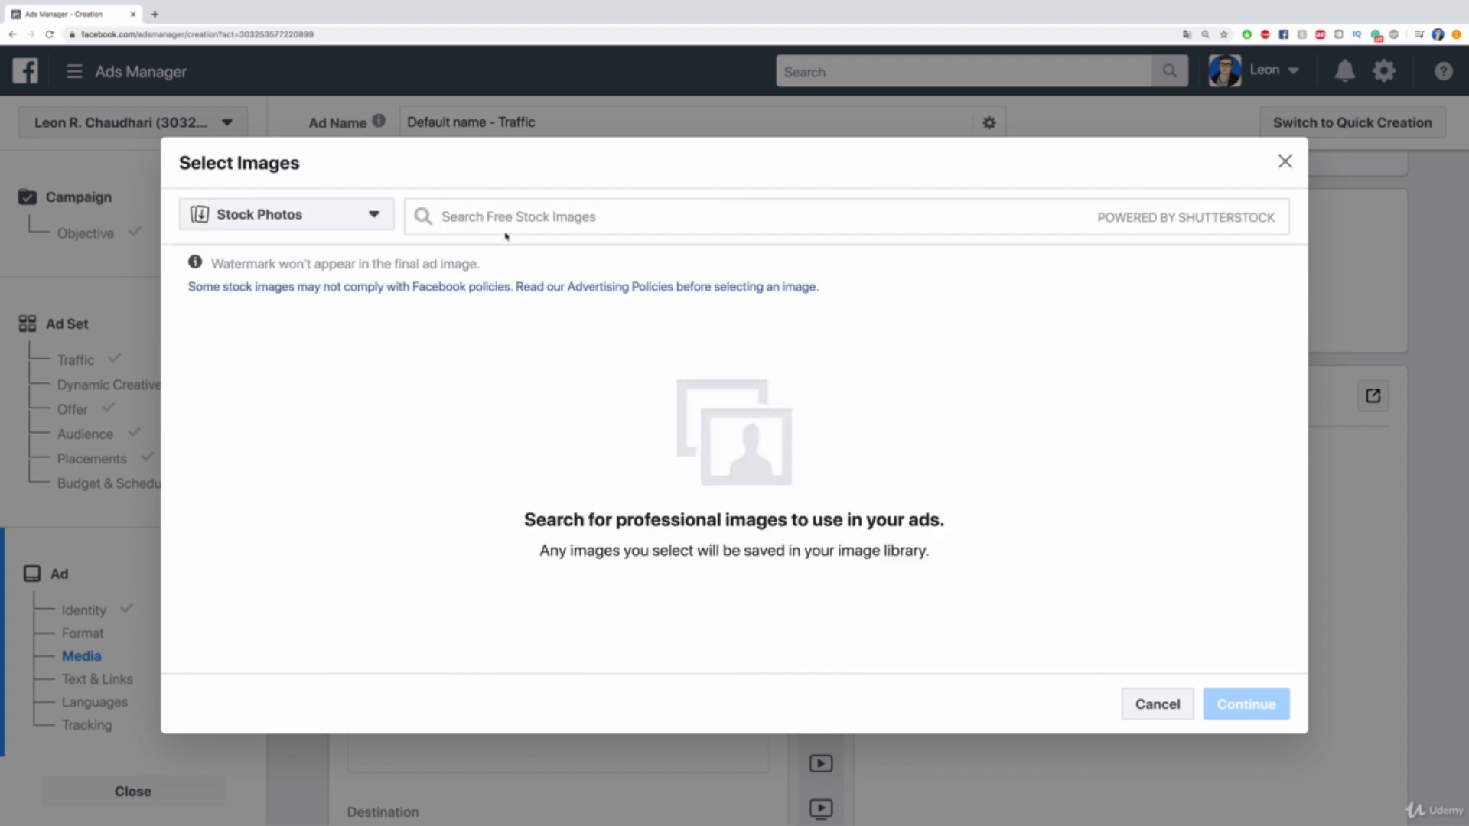
click(519, 218)
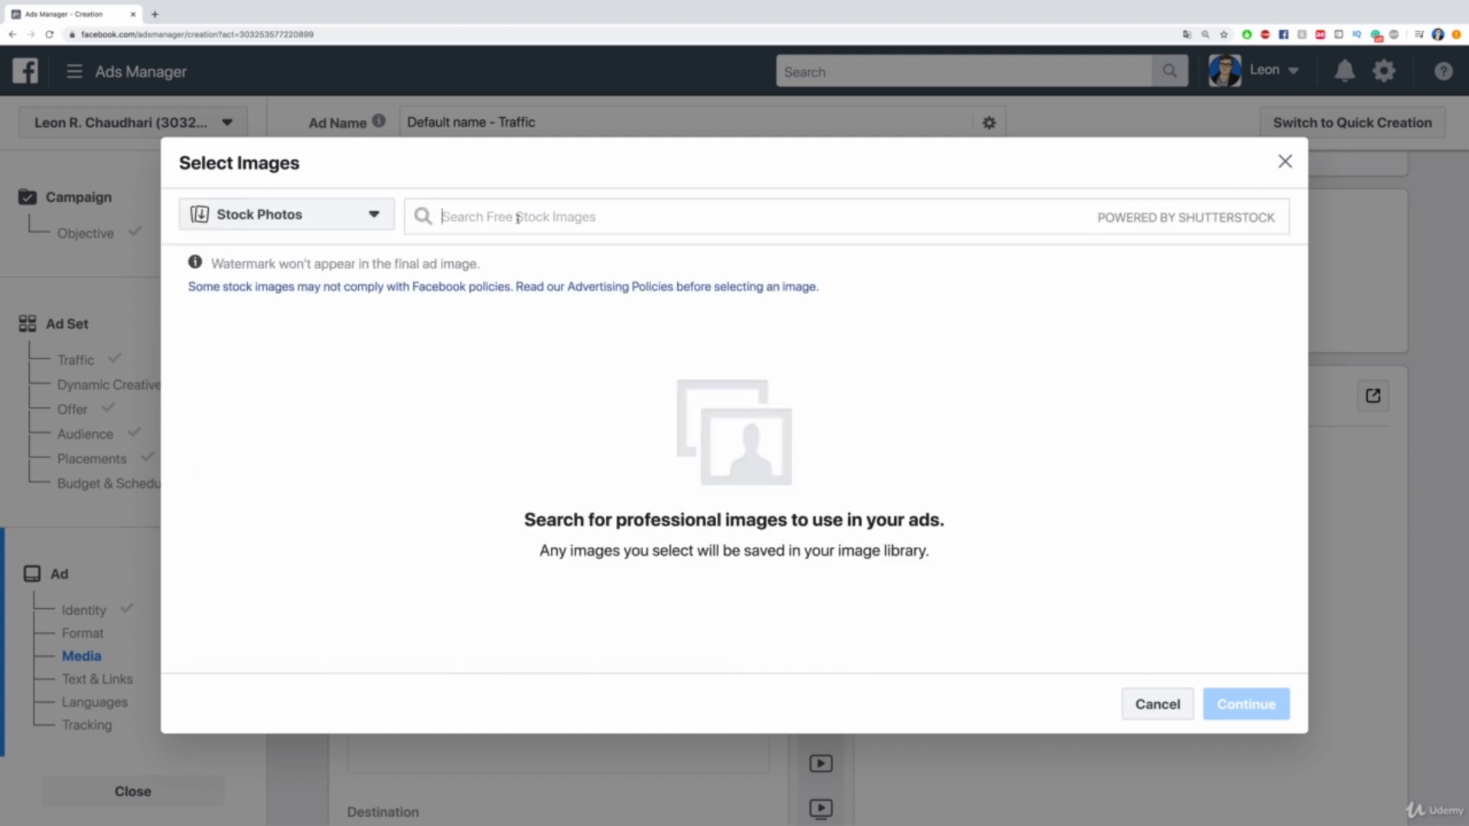
text(gh)
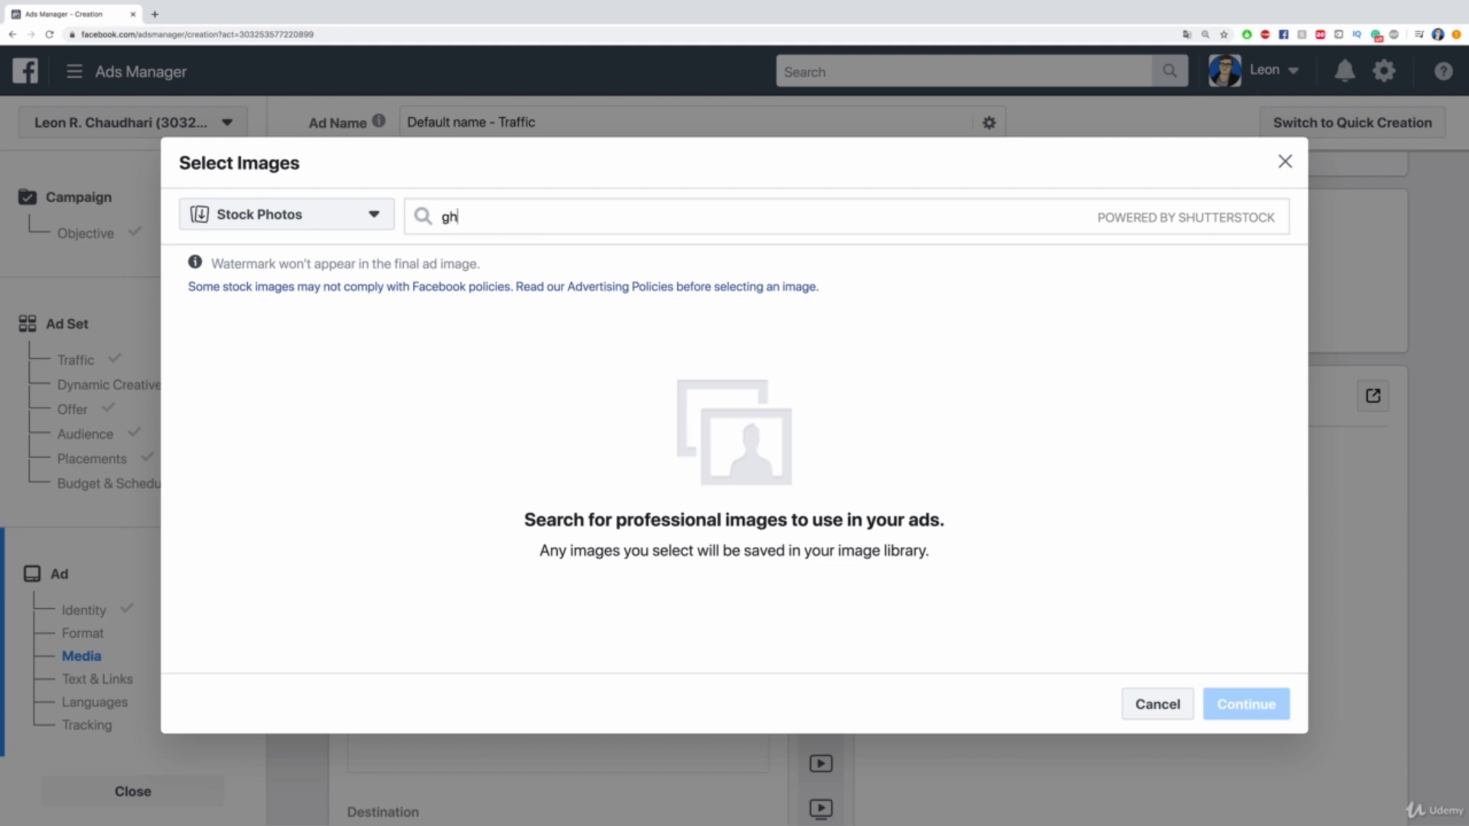
text(ostwriting)
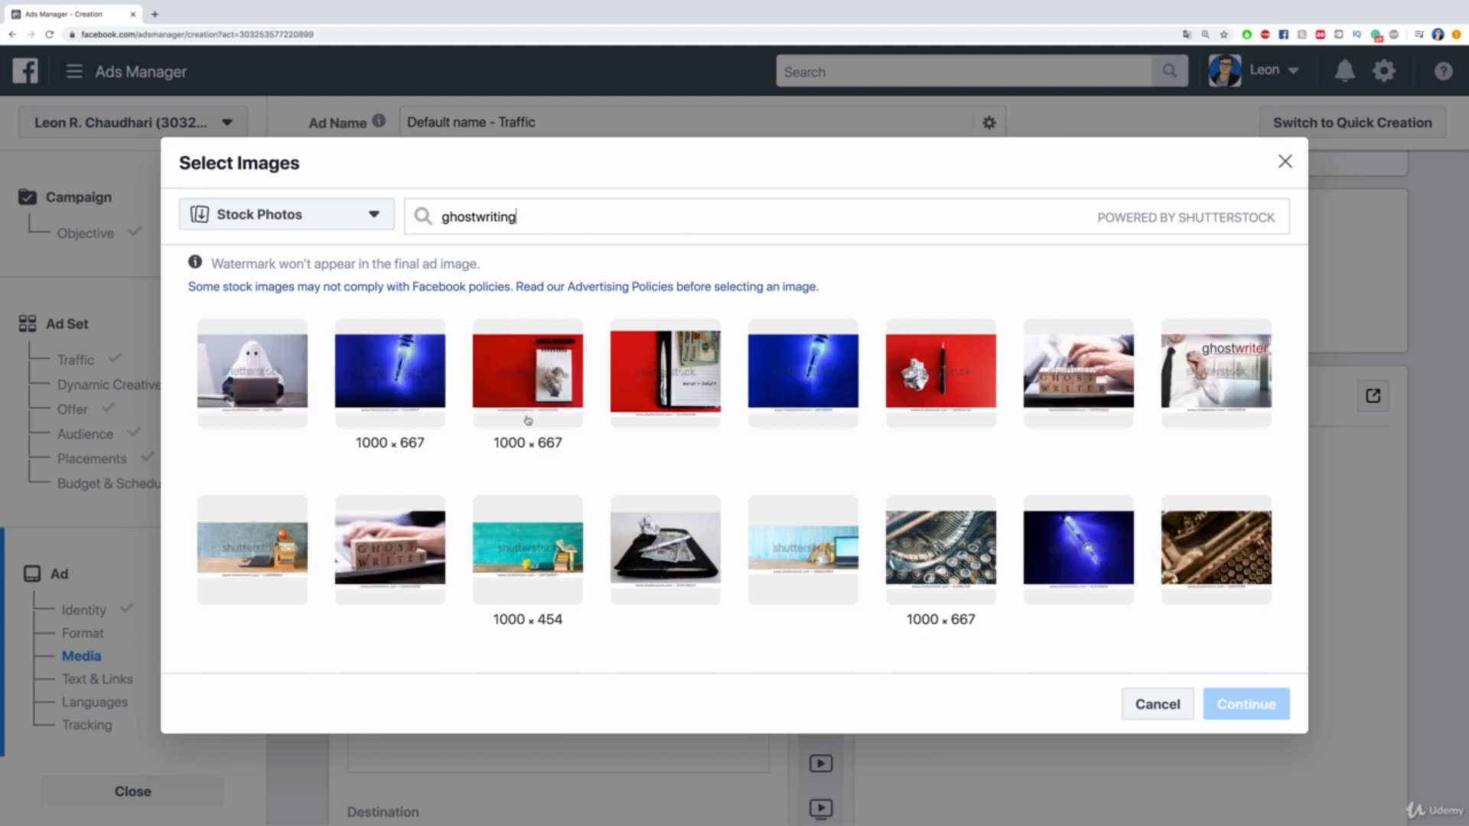
Browse the stock photos and select the second-row image of hands typing behind "GHOST WRITER" letter blocks
scroll(544, 485, down, 3)
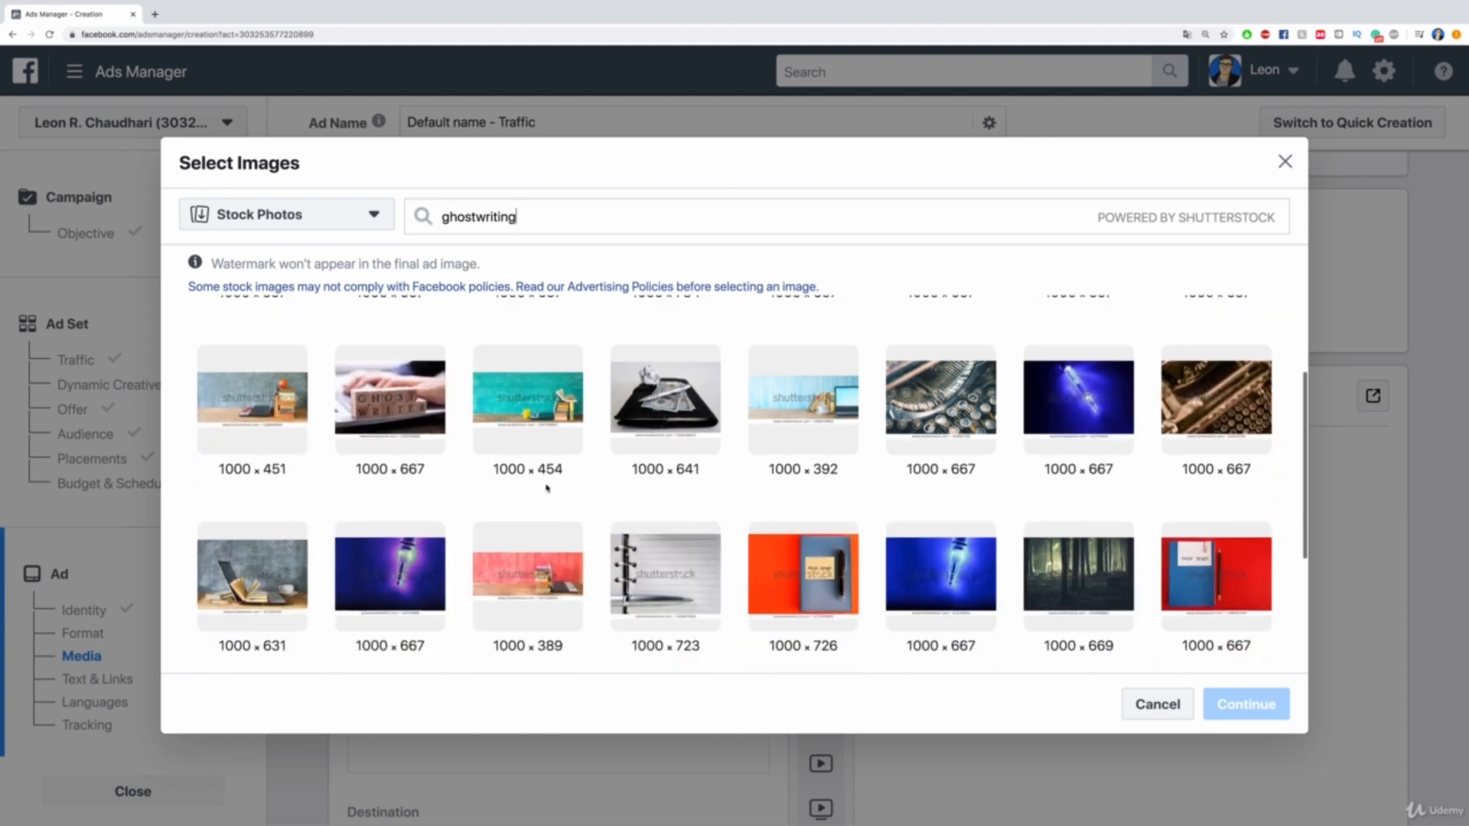
scroll(459, 444, up, 3)
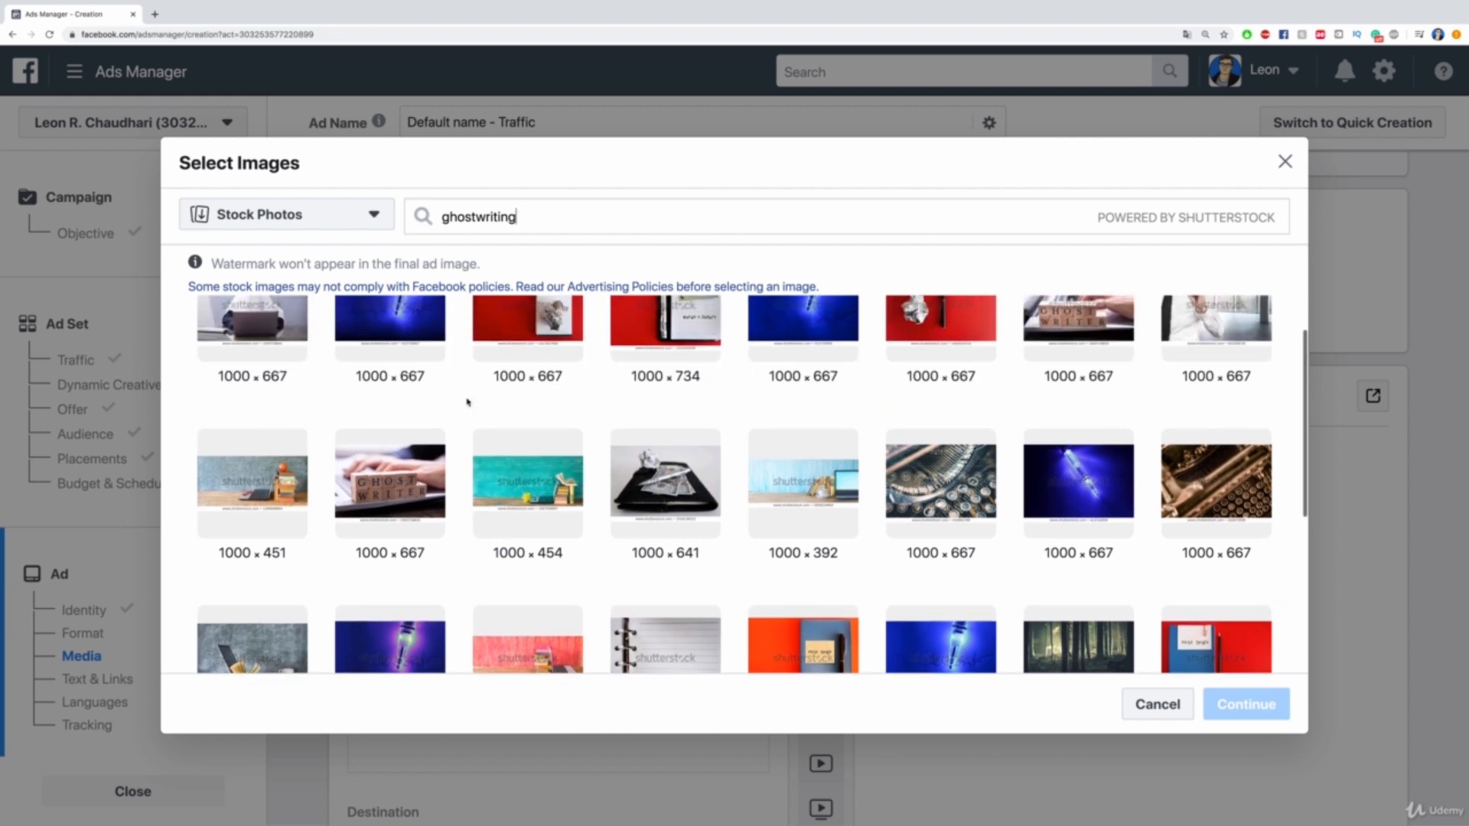
click(408, 462)
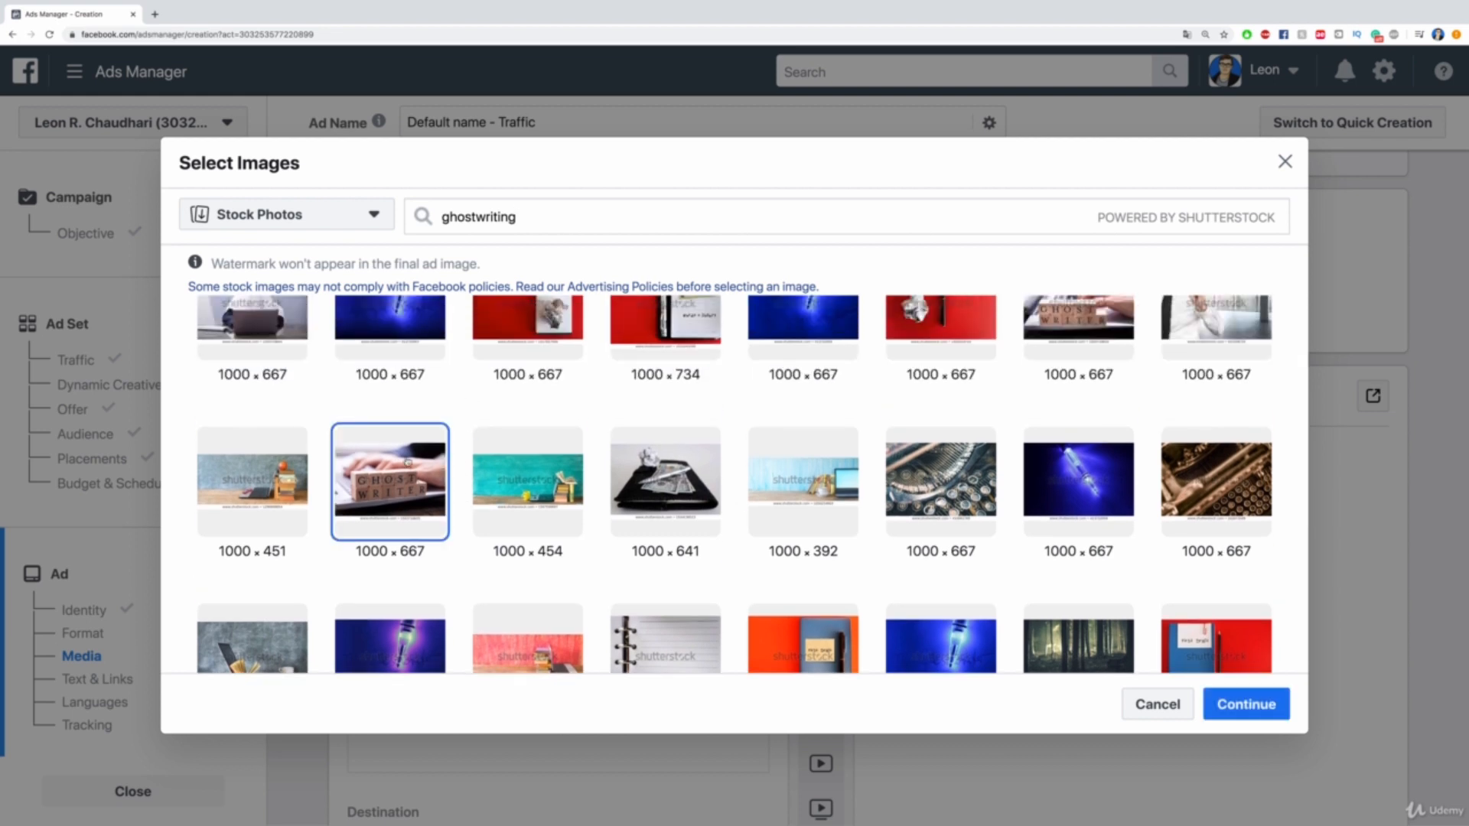
Confirm the selected ghostwriter stock photo as the ad's image and go to the Text & Links section
click(1243, 703)
scroll(907, 530, down, 3)
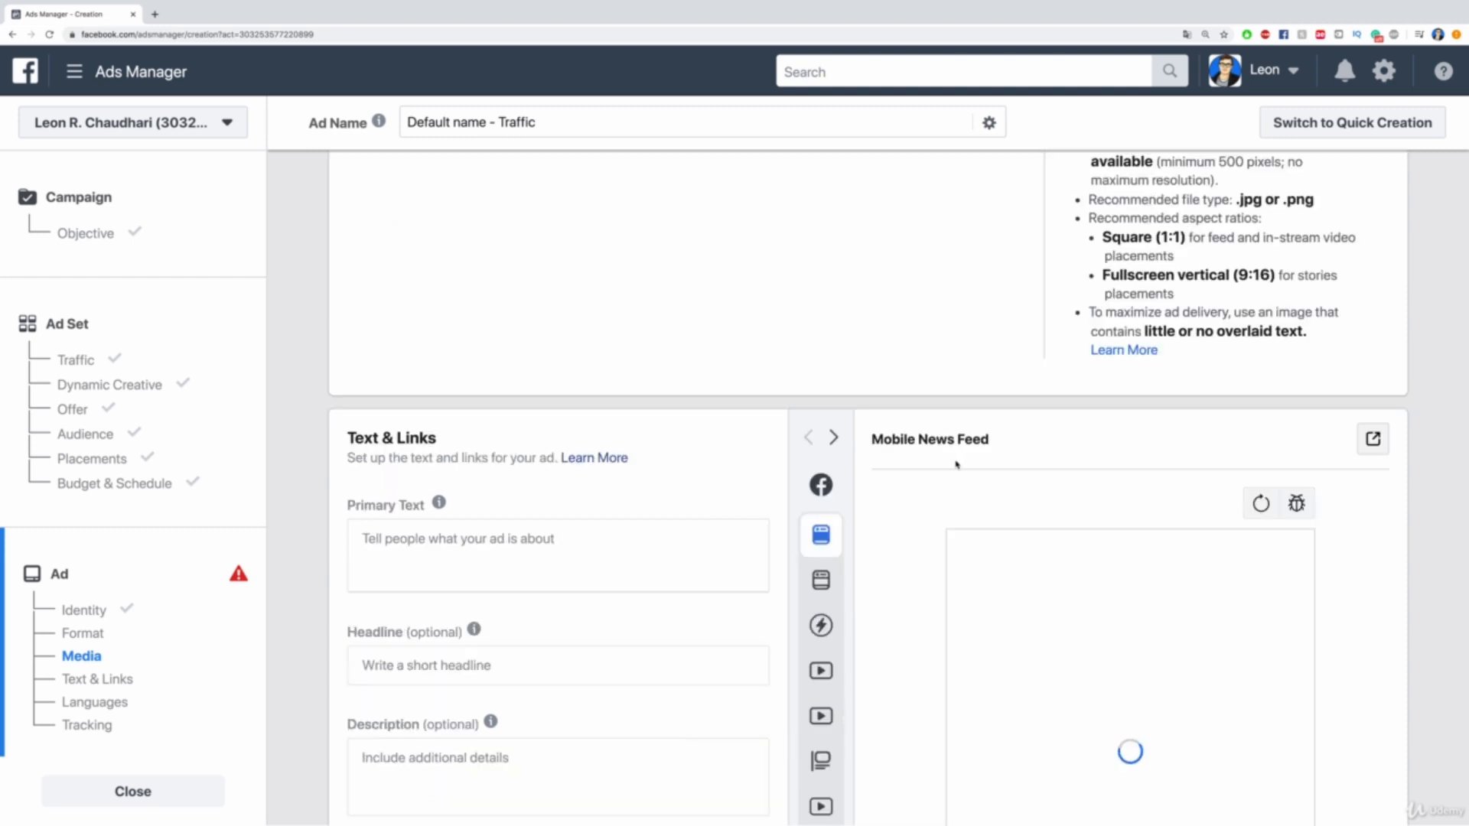
scroll(956, 459, down, 3)
Preview the ad in the Desktop News Feed and Mobile News Feed placements, ending on Desktop News Feed
mouse_move(834, 208)
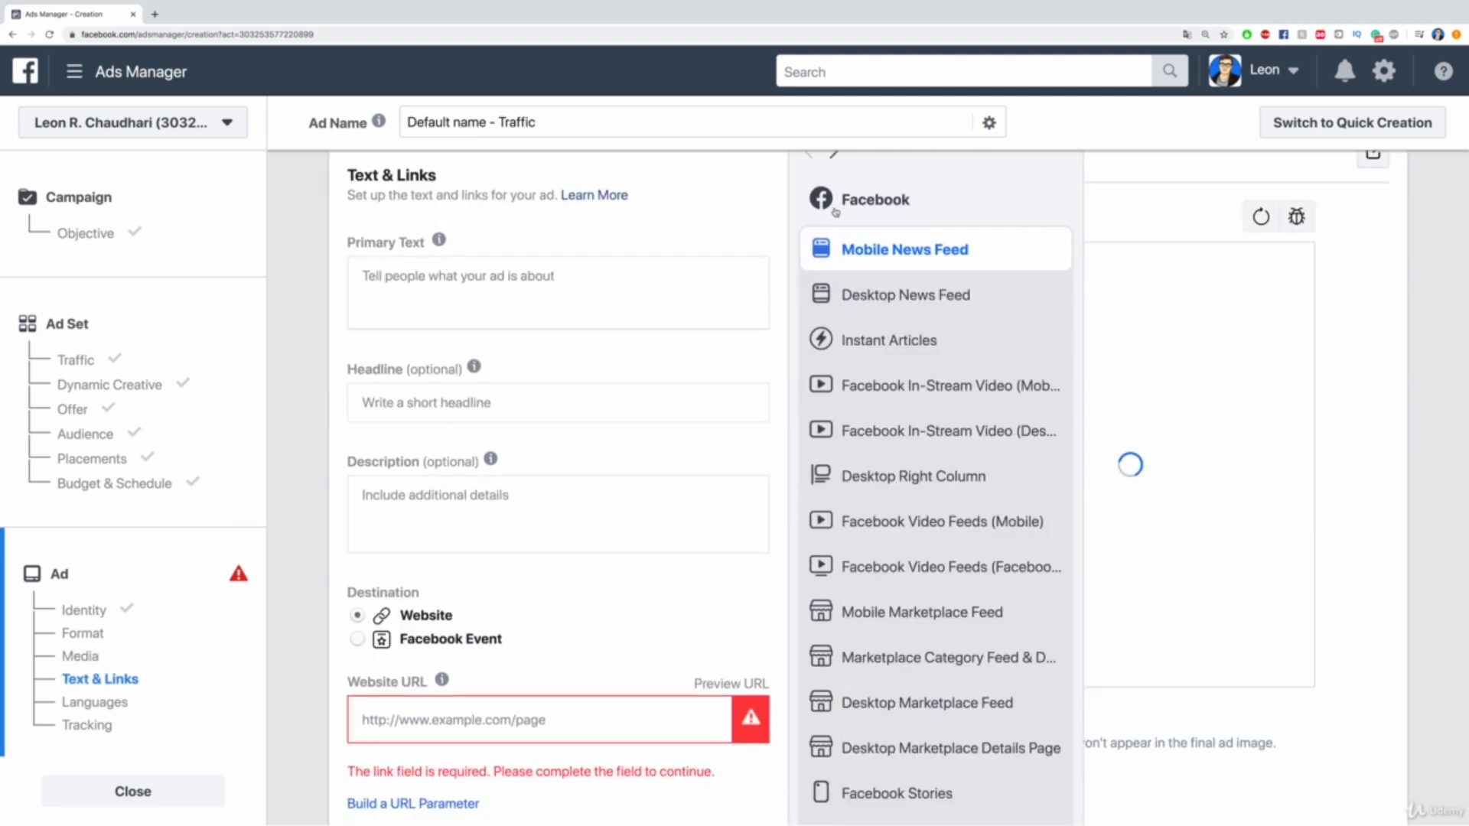
click(878, 297)
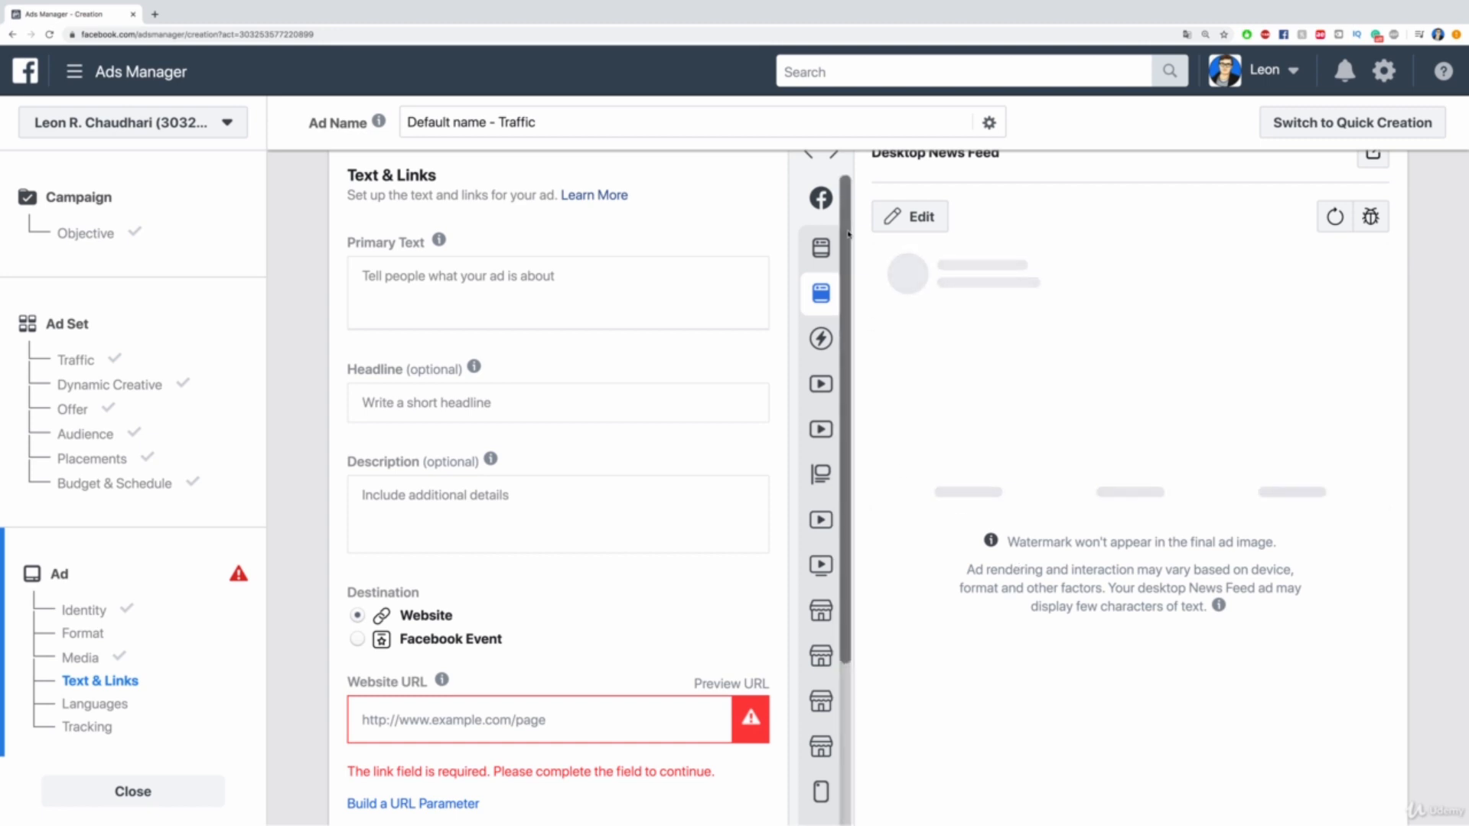
mouse_move(834, 274)
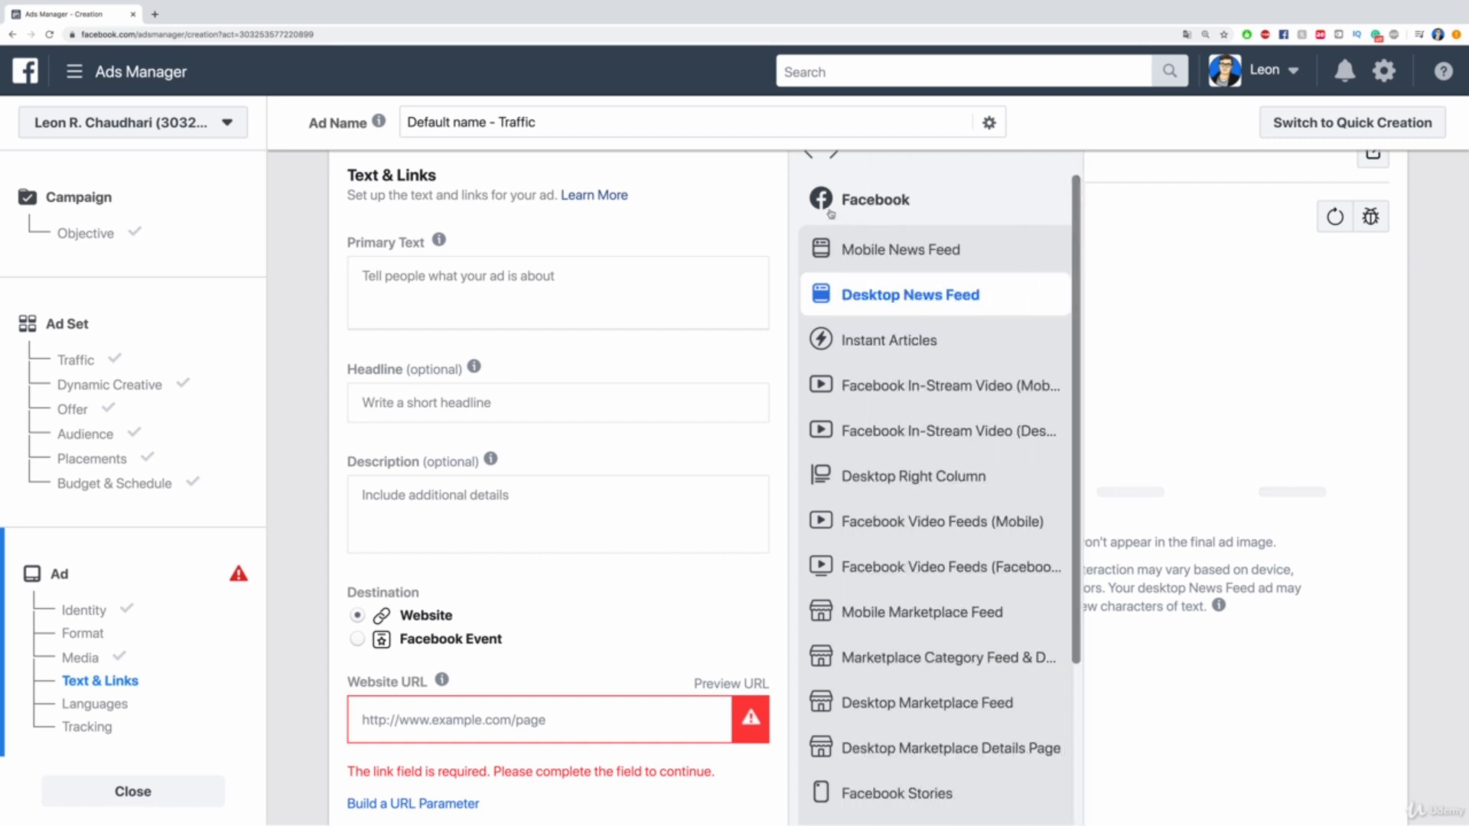
click(871, 267)
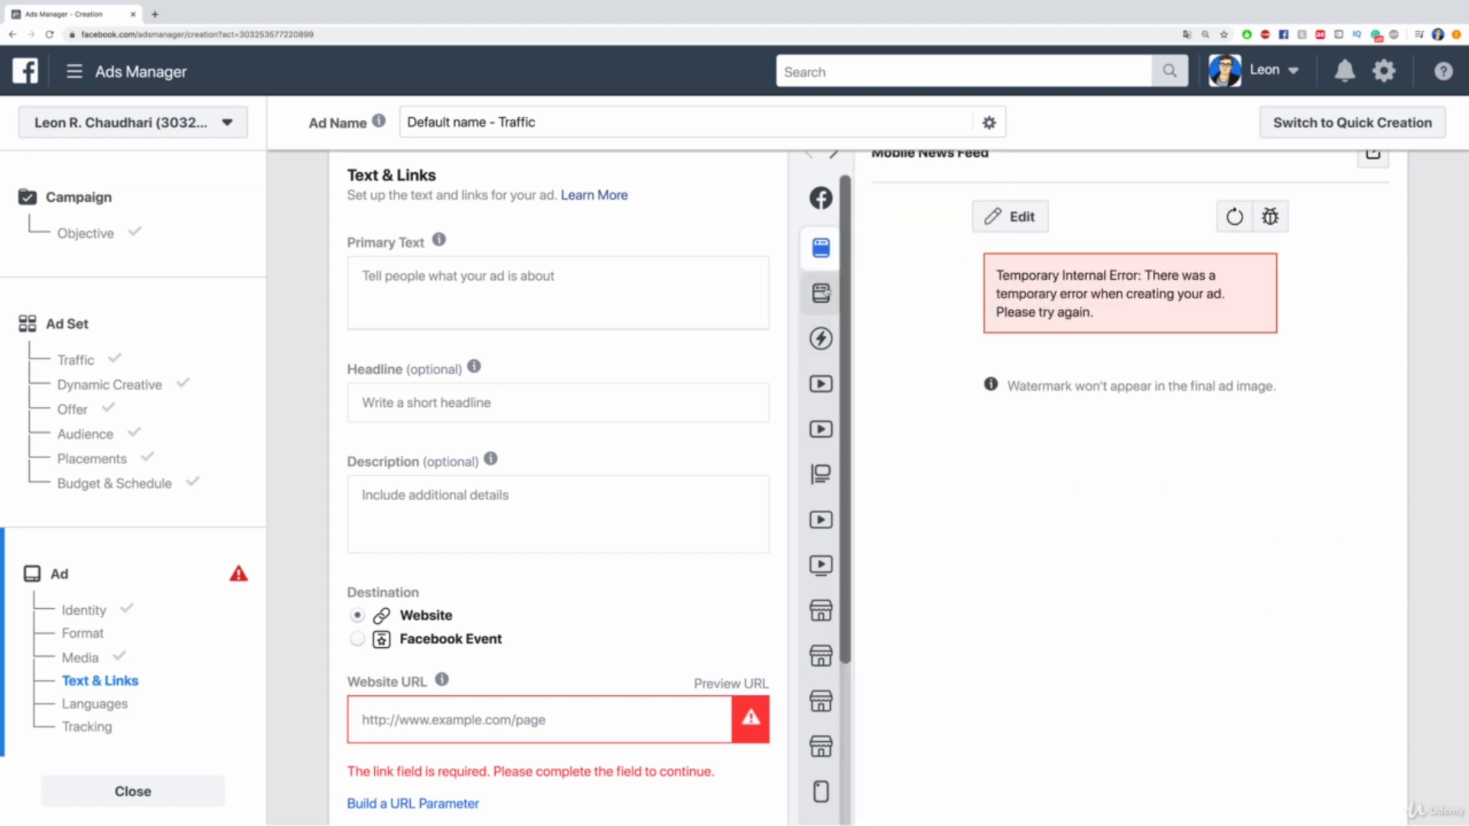
click(824, 292)
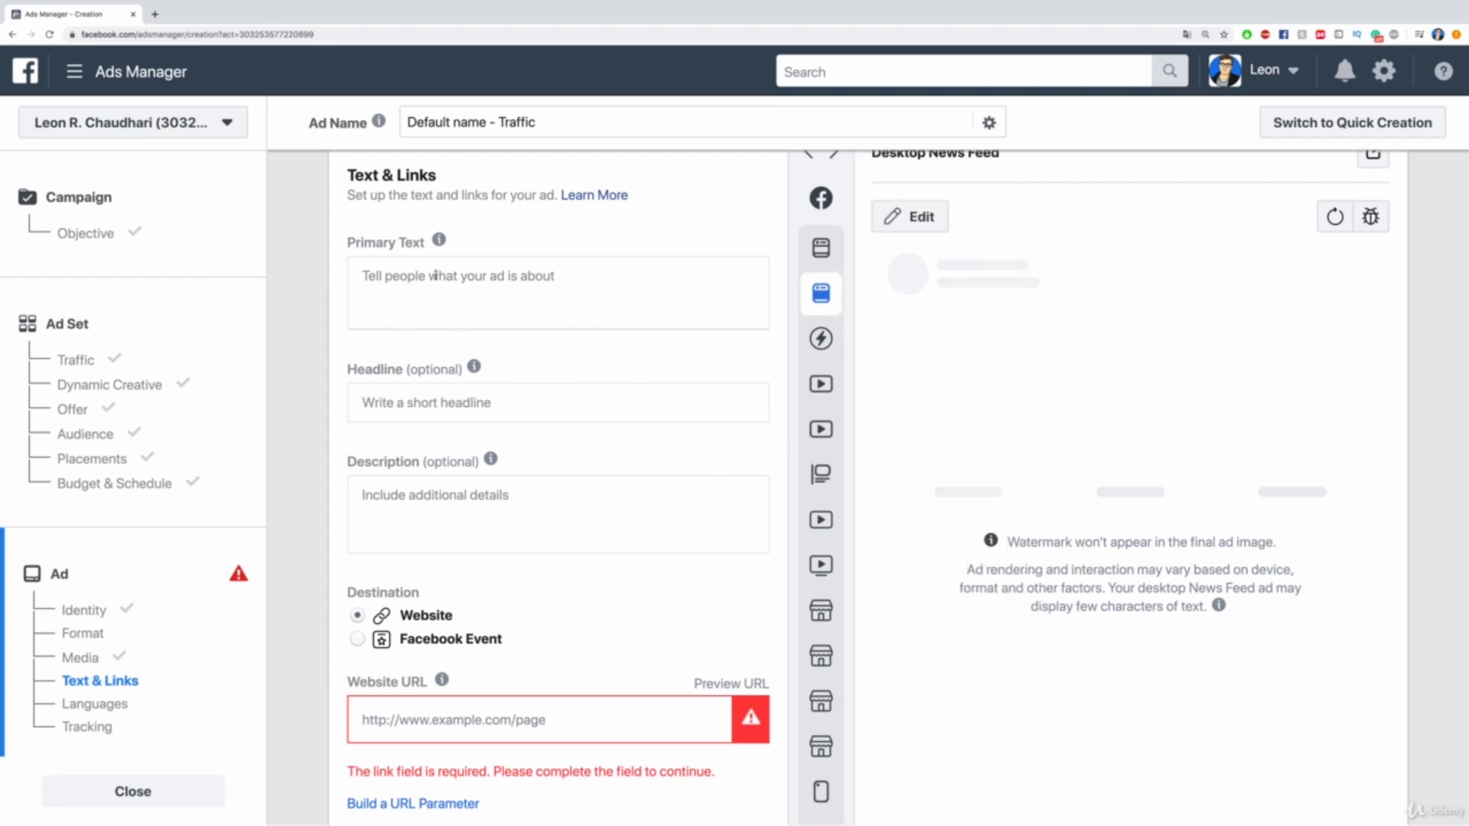
Enter the primary text "Are you looking for a professional ghostwriter? Then click on the link below to book your first book!"
click(434, 276)
click(391, 235)
click(512, 287)
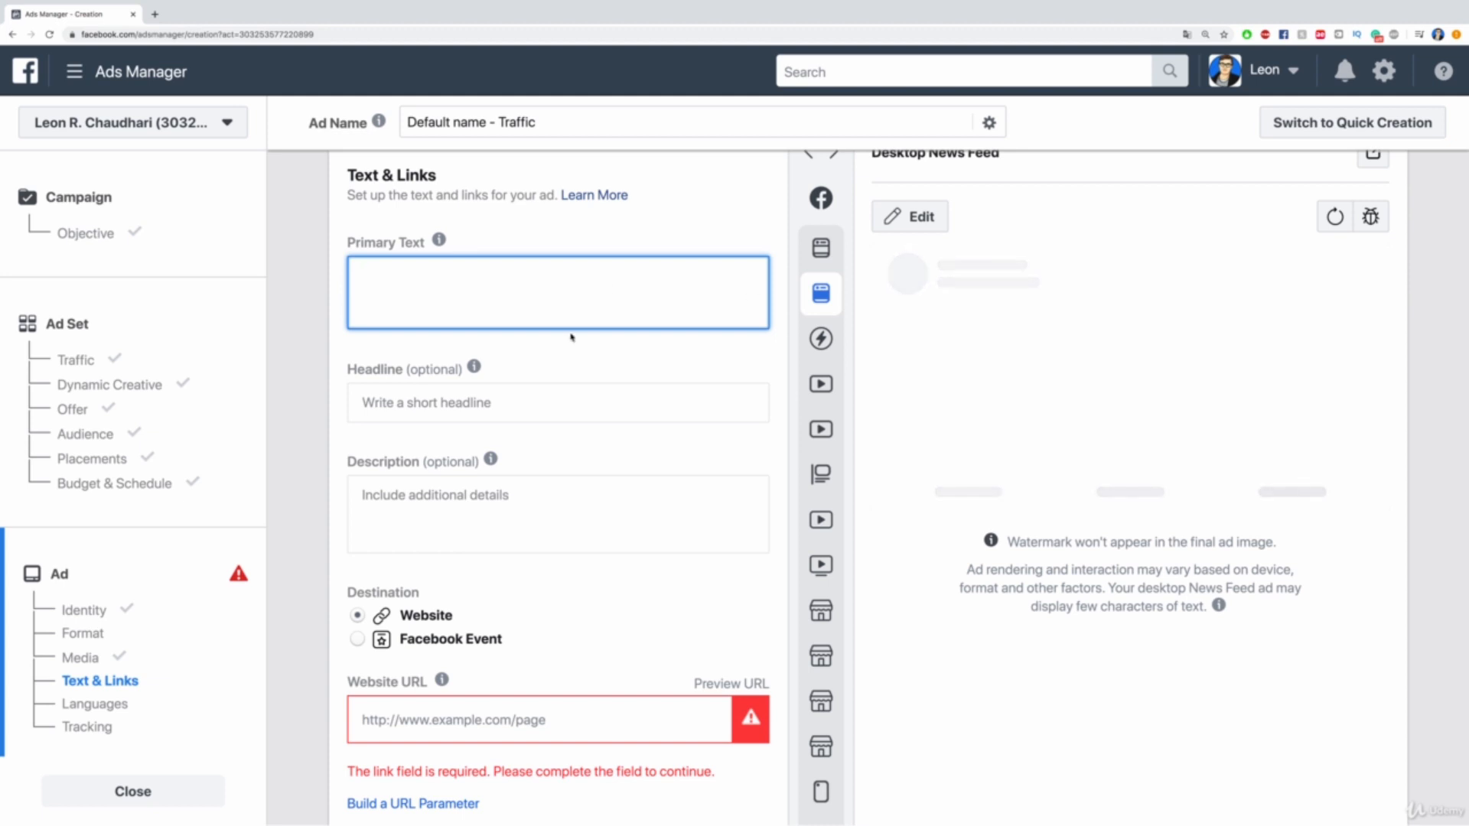
text(Are you looking for a peof)
key(BackSpace)
key(BackSpace)
key(BackSpace)
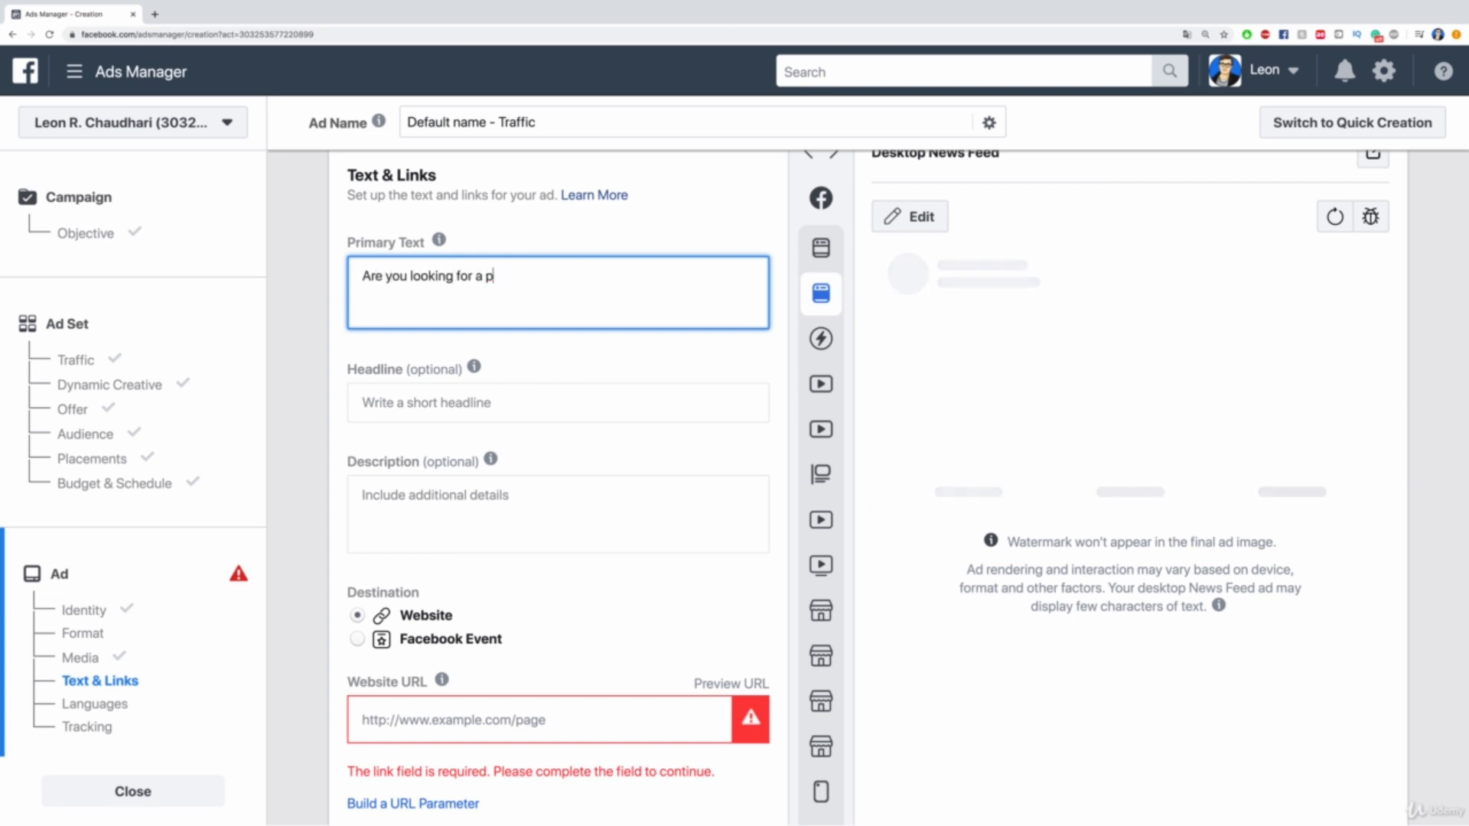
text(rofessional ghostwrite)
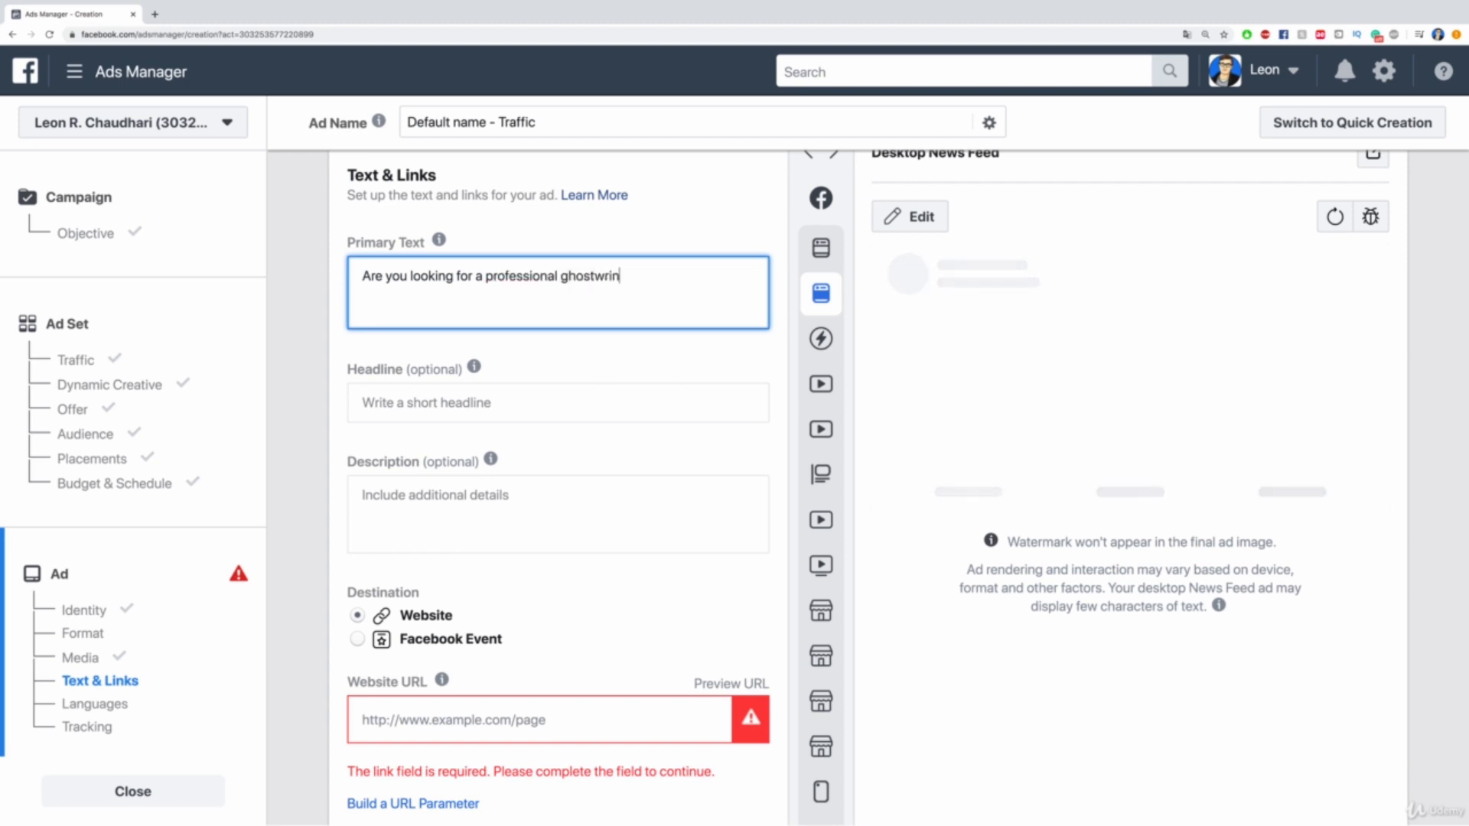
text(r? Tpi)
key(BackSpace)
key(BackSpace)
text(hen click pon)
key(BackSpace)
key(BackSpace)
key(BackSpace)
text(on the link be)
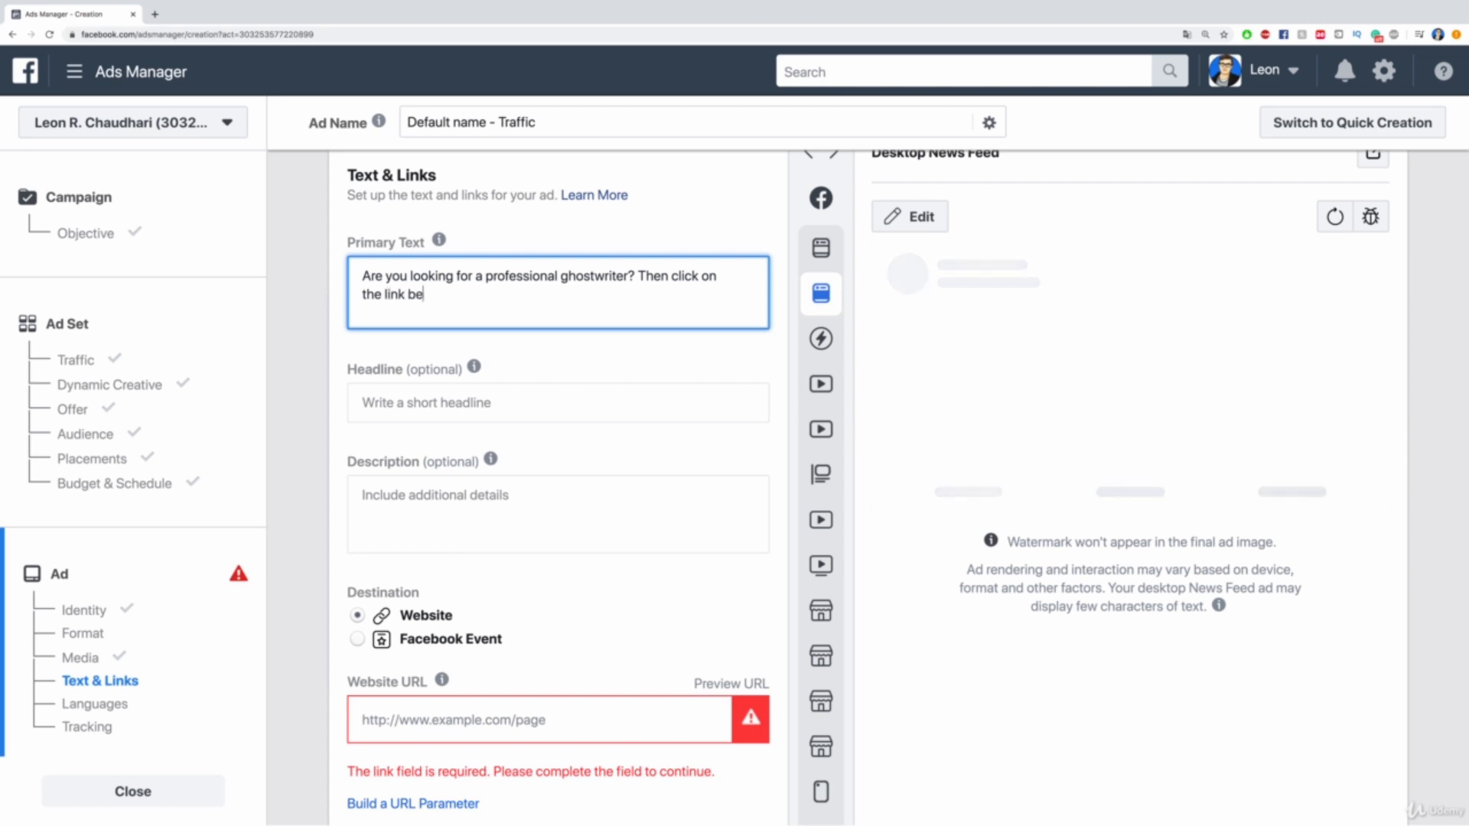
text(low to)
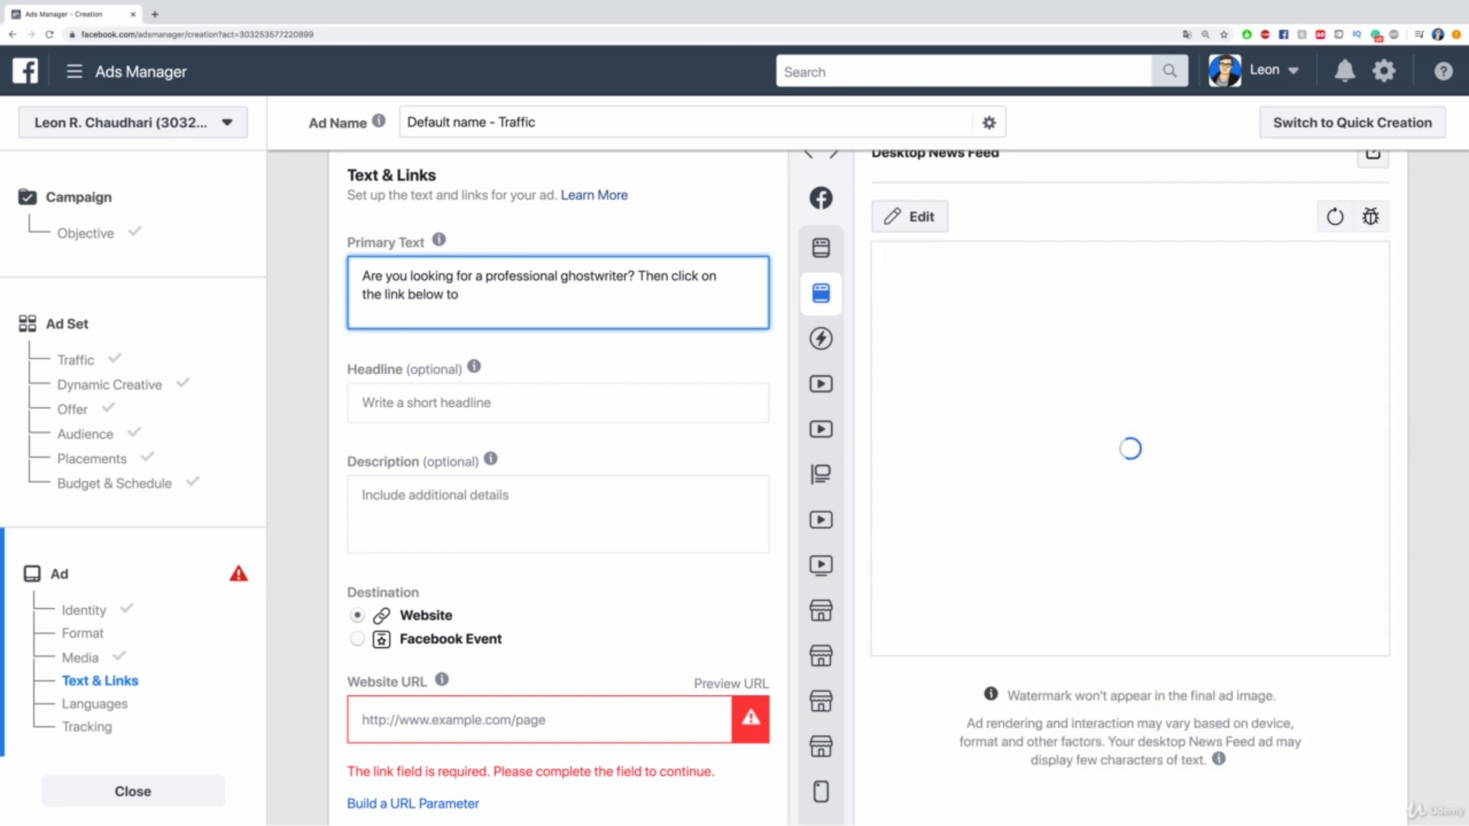
text( book)
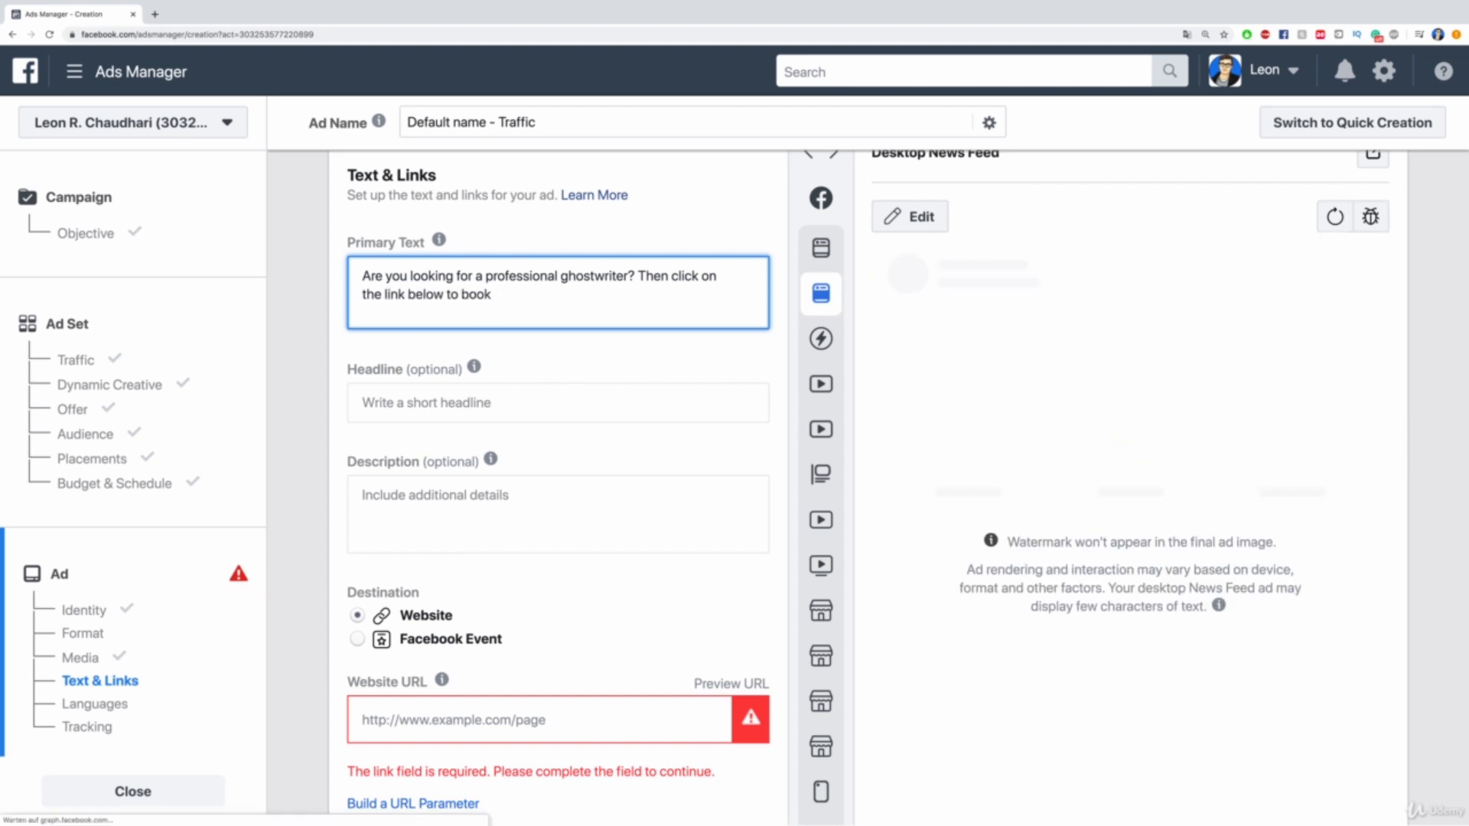
text( your first book)
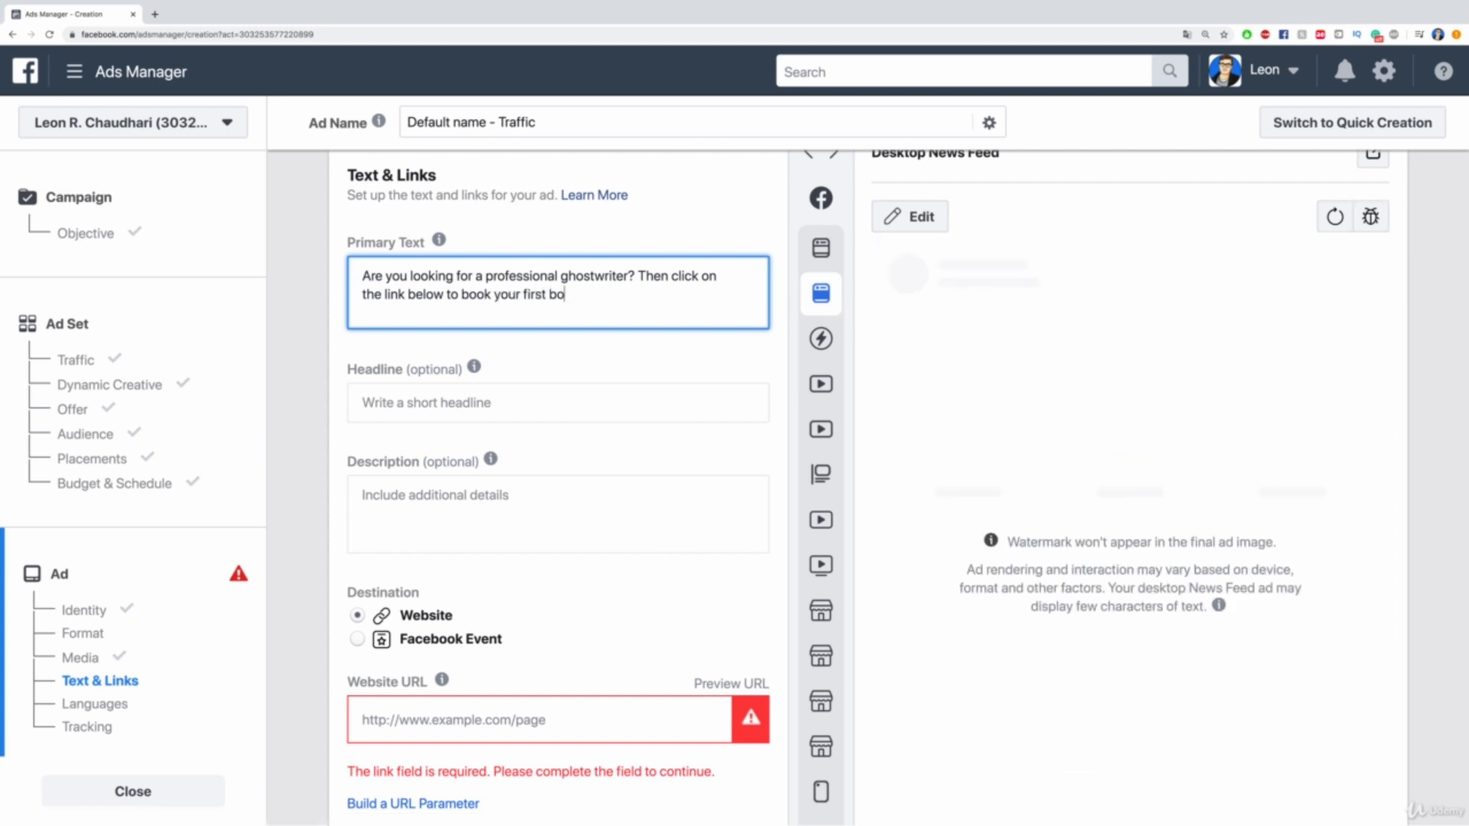
Reword the end of the primary text from booking to "buy your first book from me!"
double_click(474, 295)
text(buy)
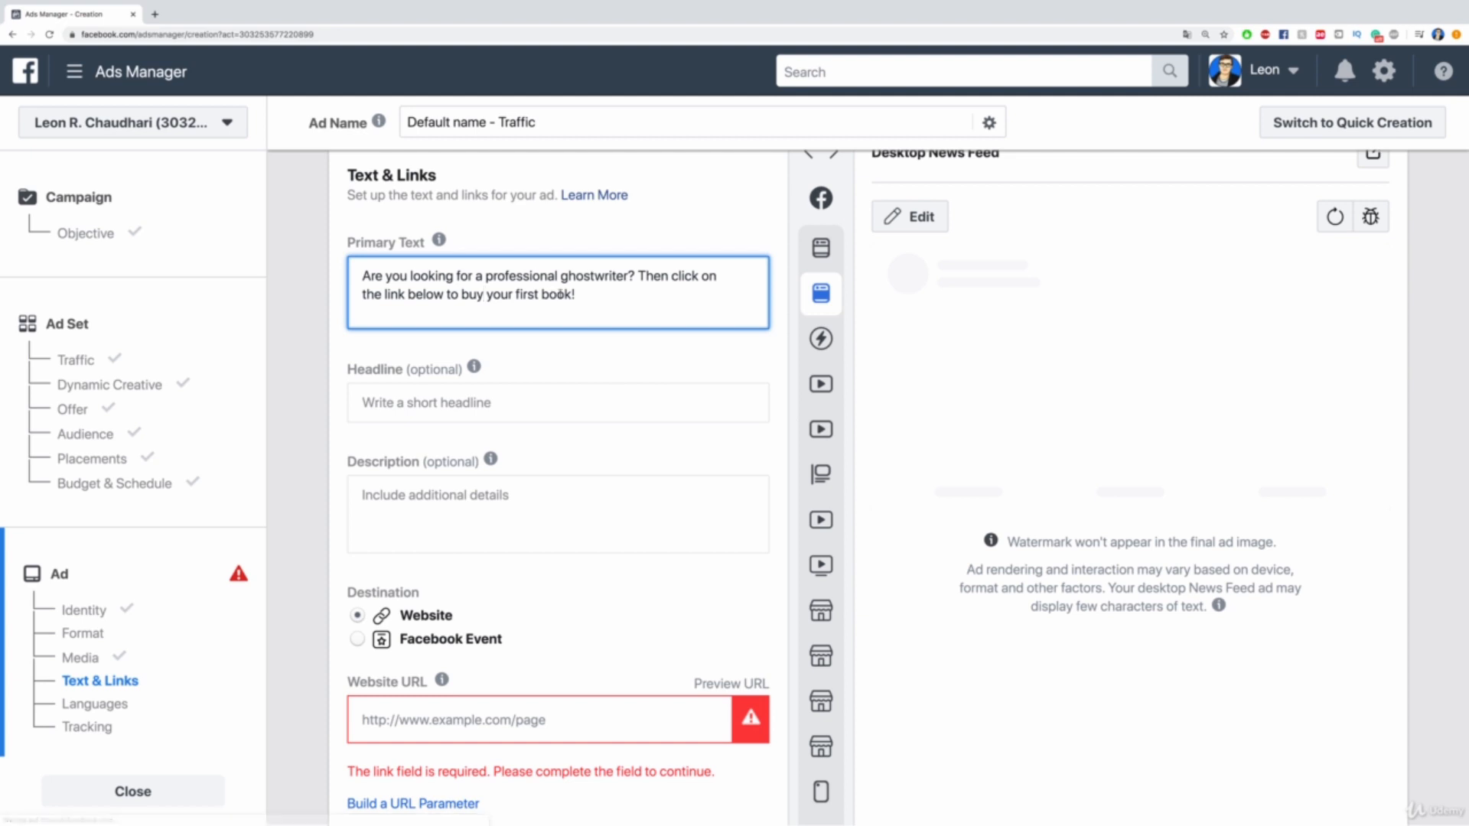
text( from me)
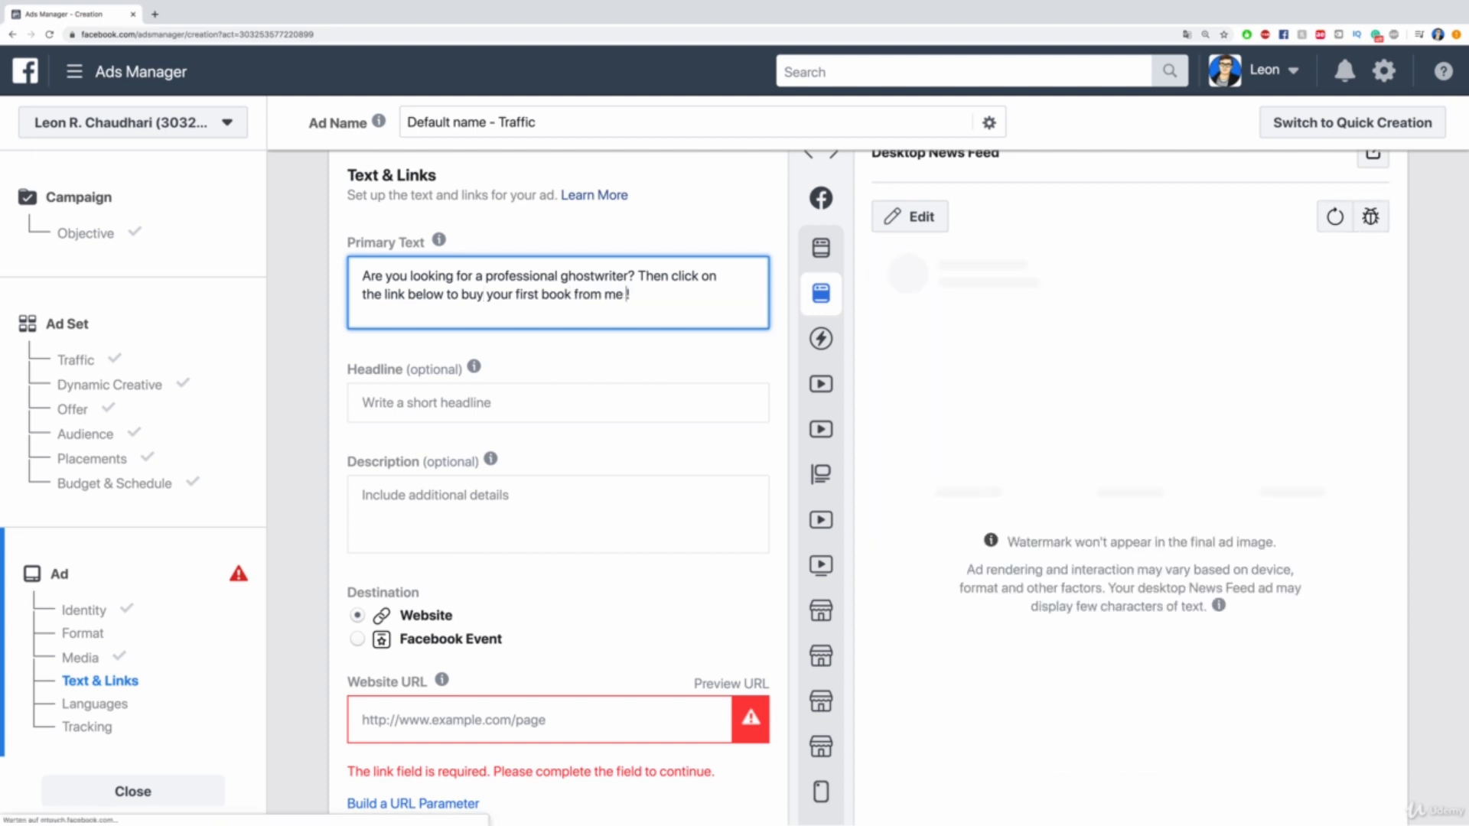
key(BackSpace)
right_click(653, 290)
click(601, 357)
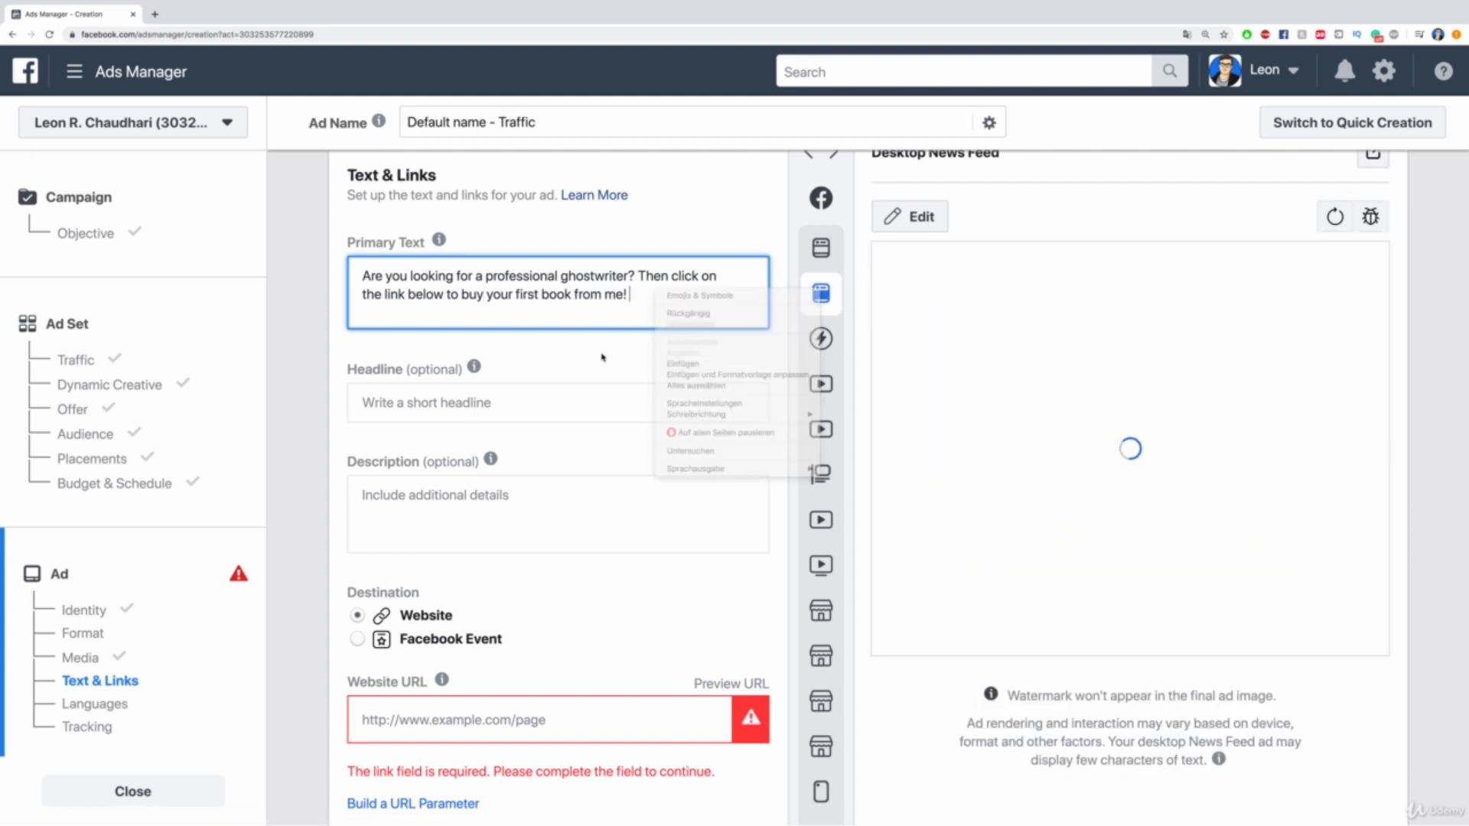
click(594, 366)
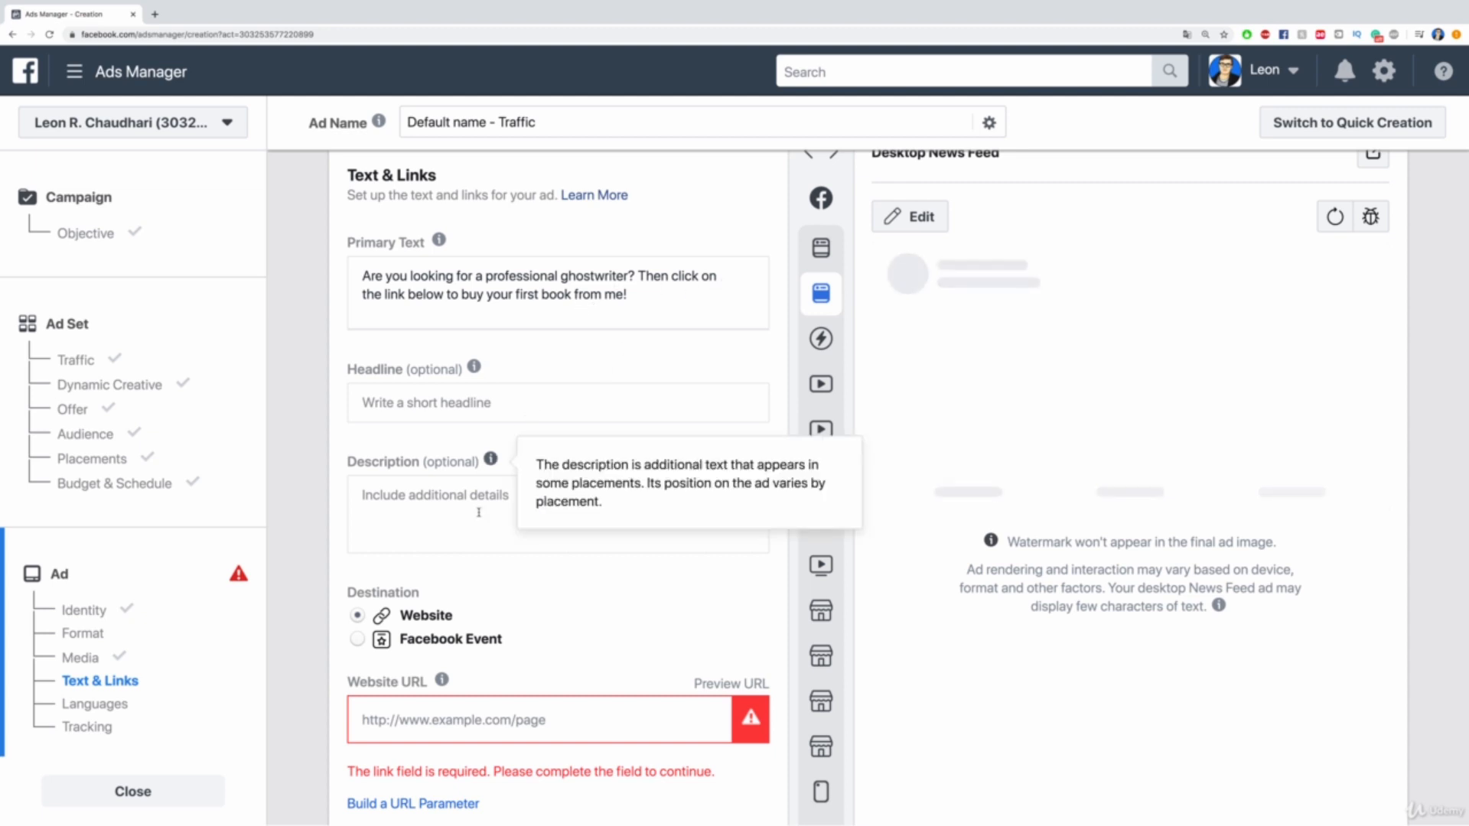
Preview the ad in the Desktop Marketplace Feed, Desktop News Feed and Instant Articles placements
click(495, 401)
mouse_move(841, 247)
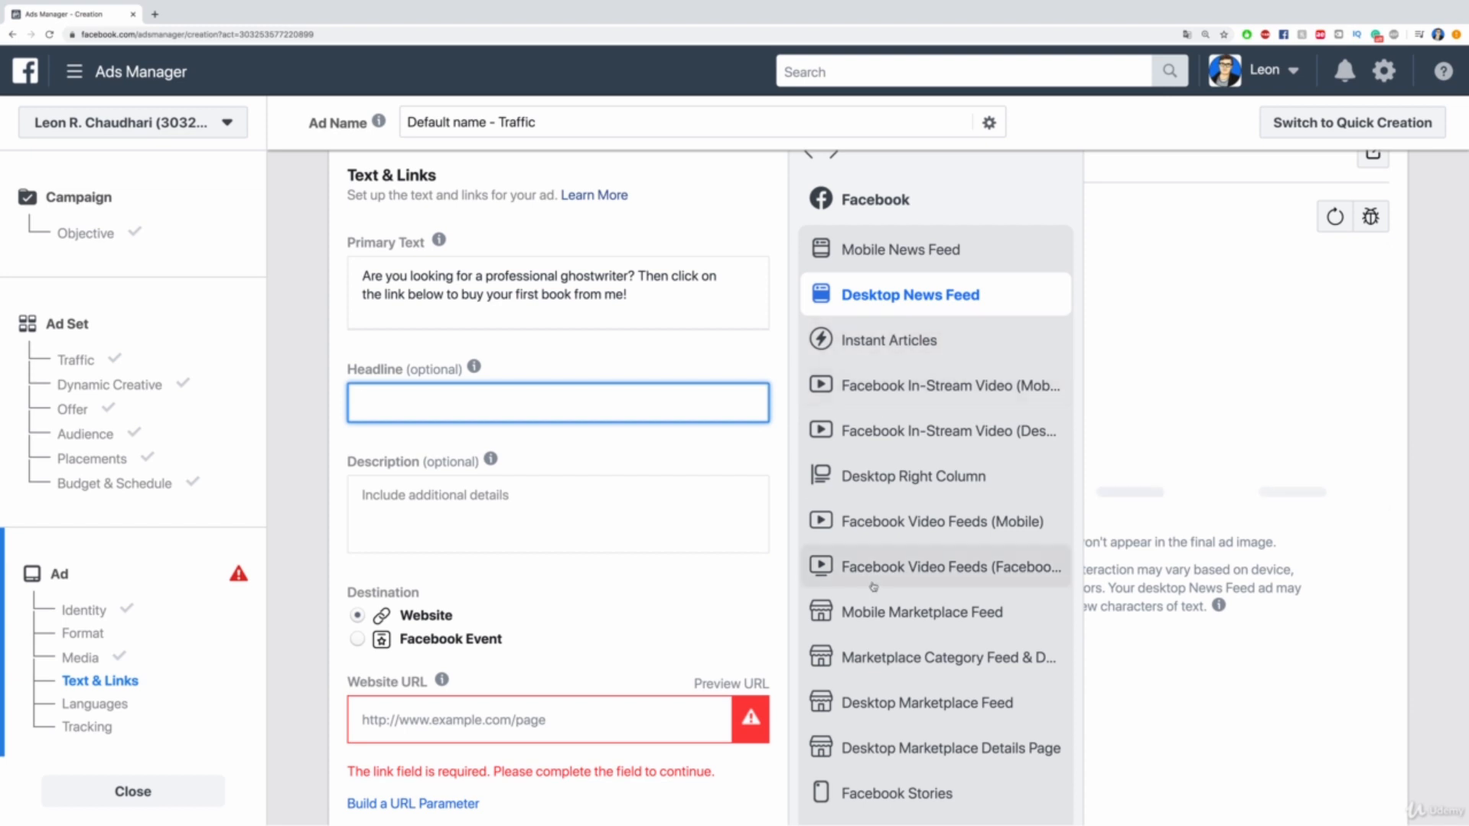
scroll(899, 674, down, 2)
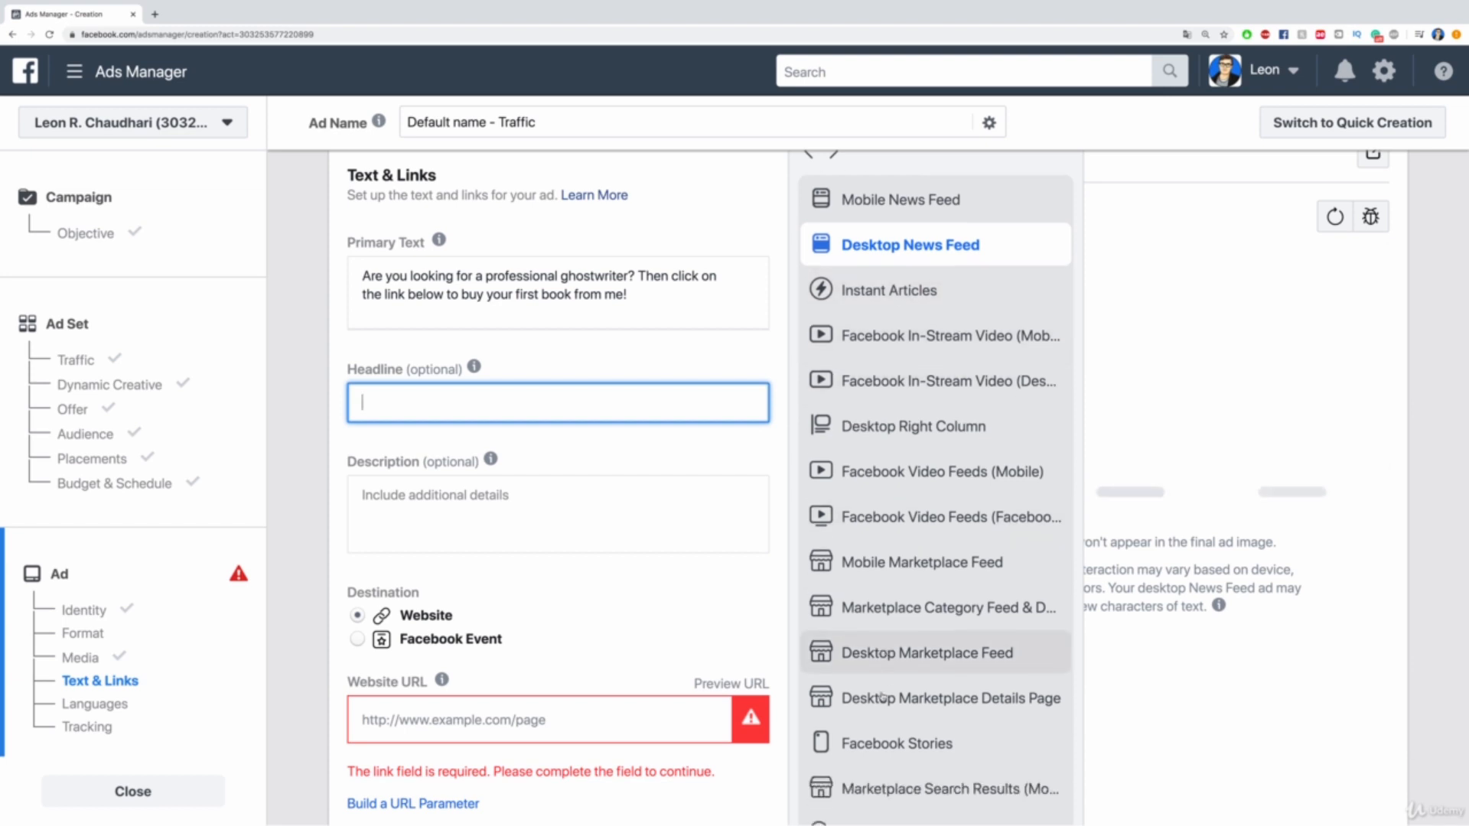
click(903, 641)
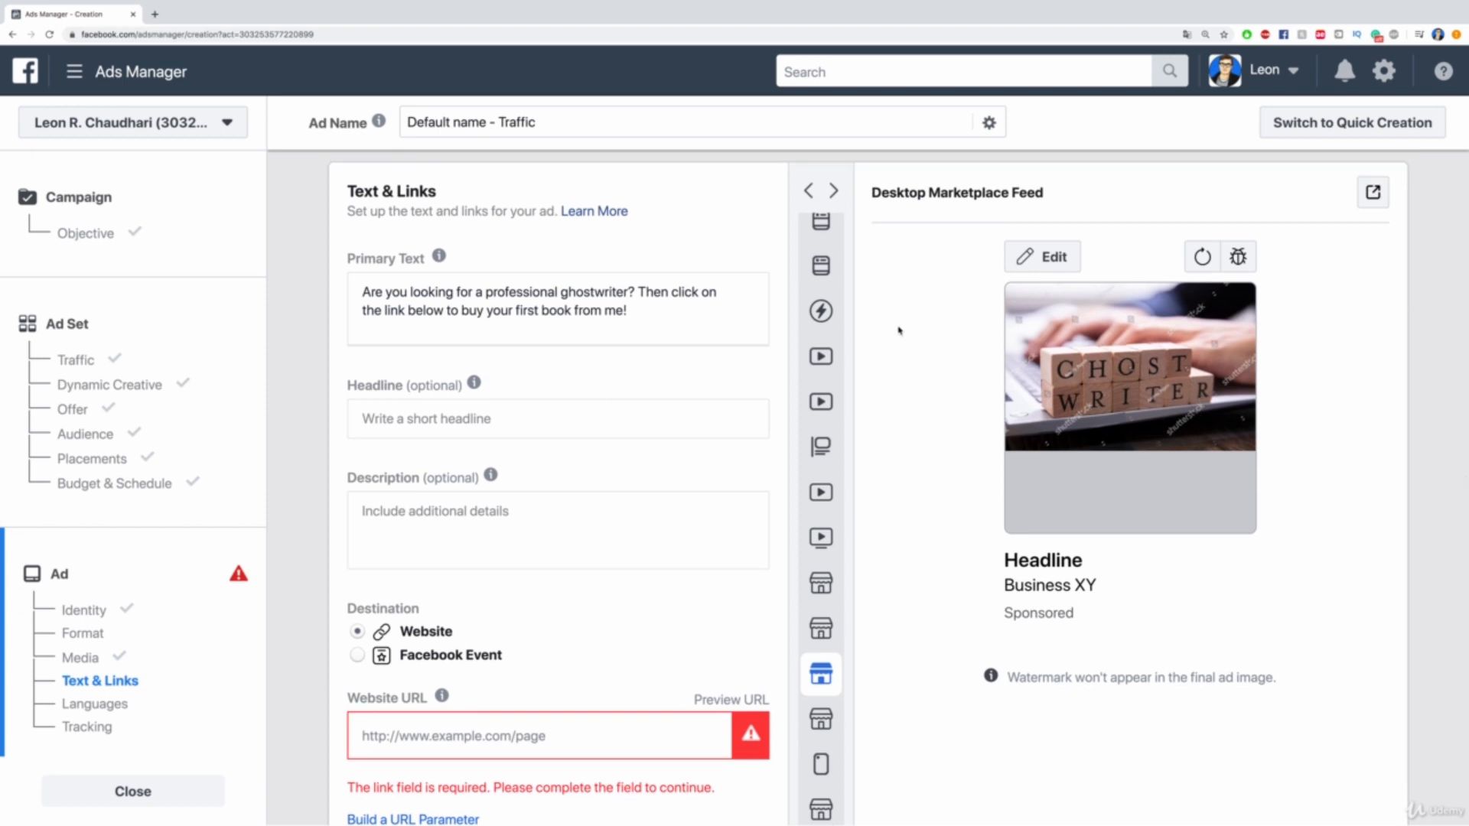
click(860, 285)
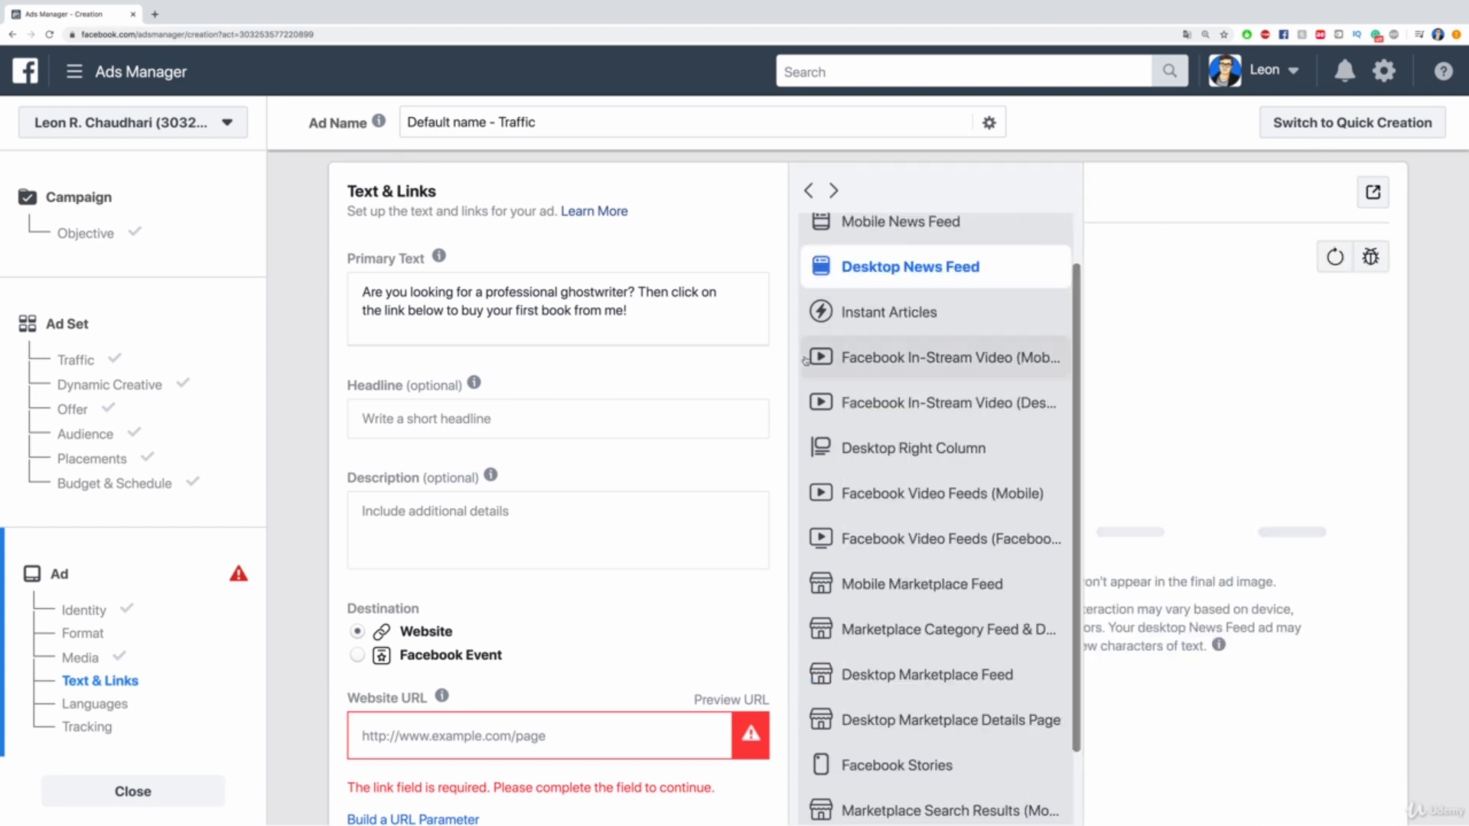
click(855, 318)
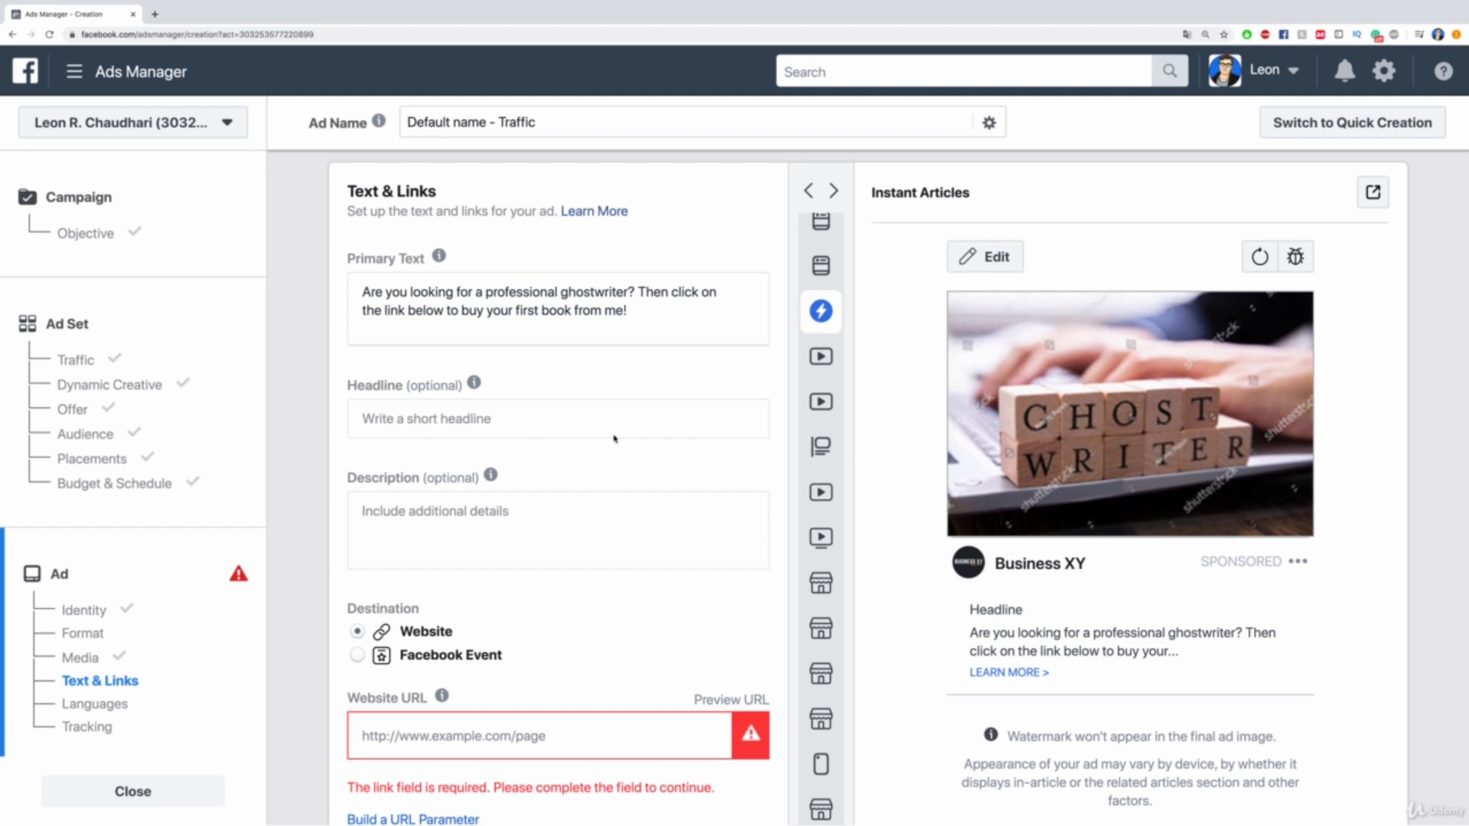
Set the ad's headline to "GHOSTWRITING SERVICES"
click(595, 419)
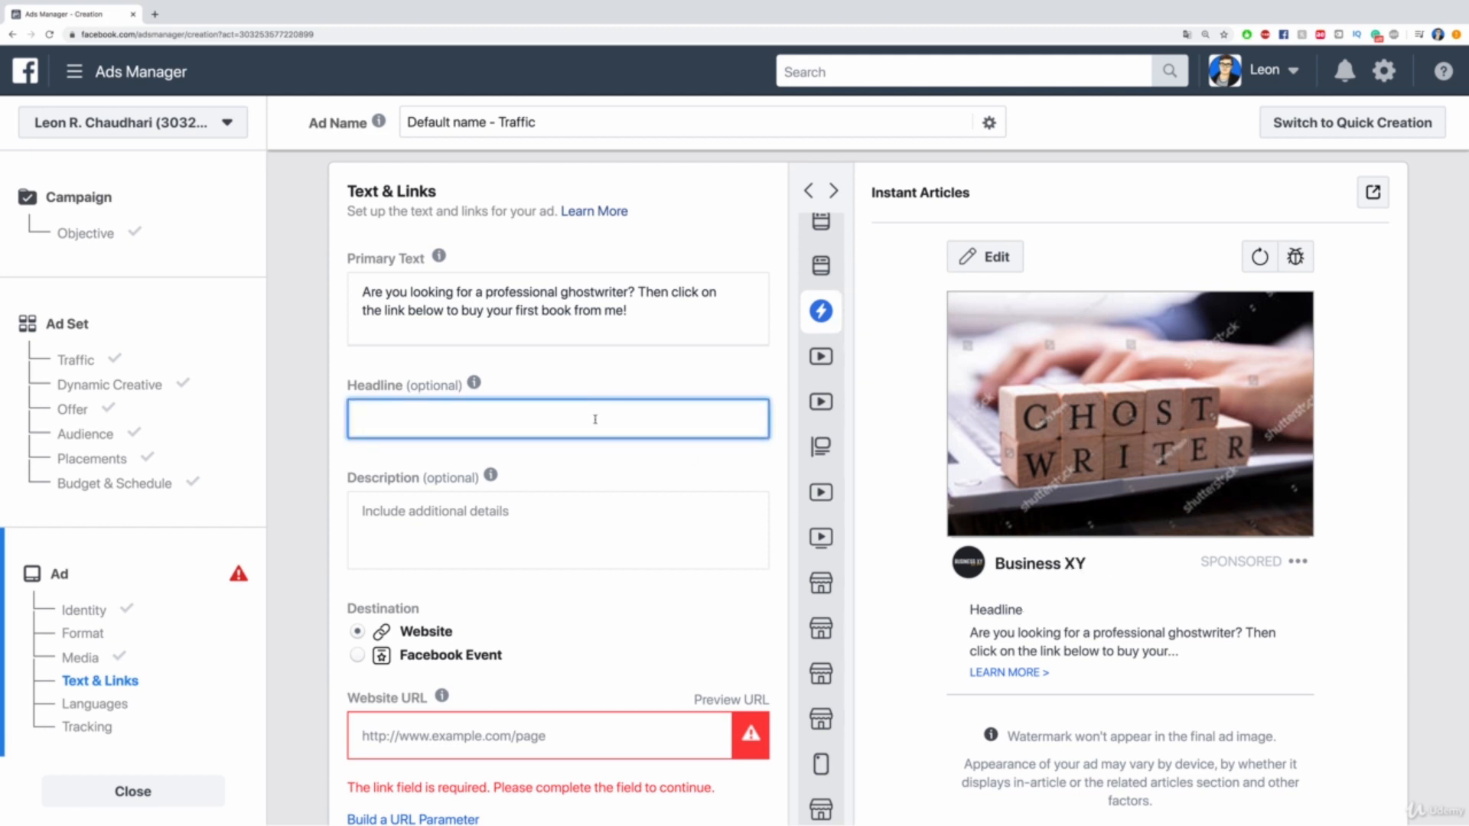
text(GHOSTWRITING SERVICE)
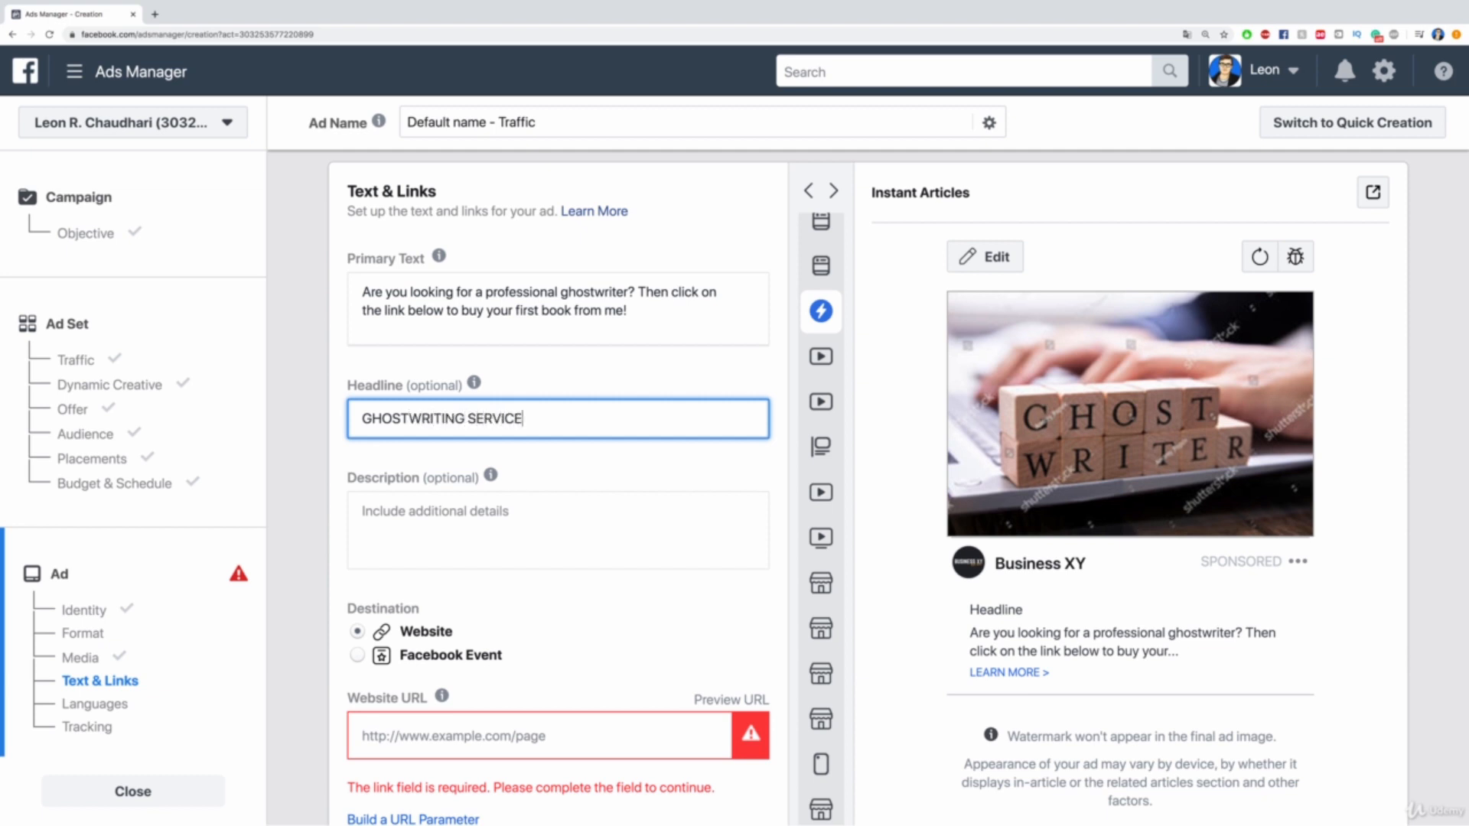
text(S)
click(595, 391)
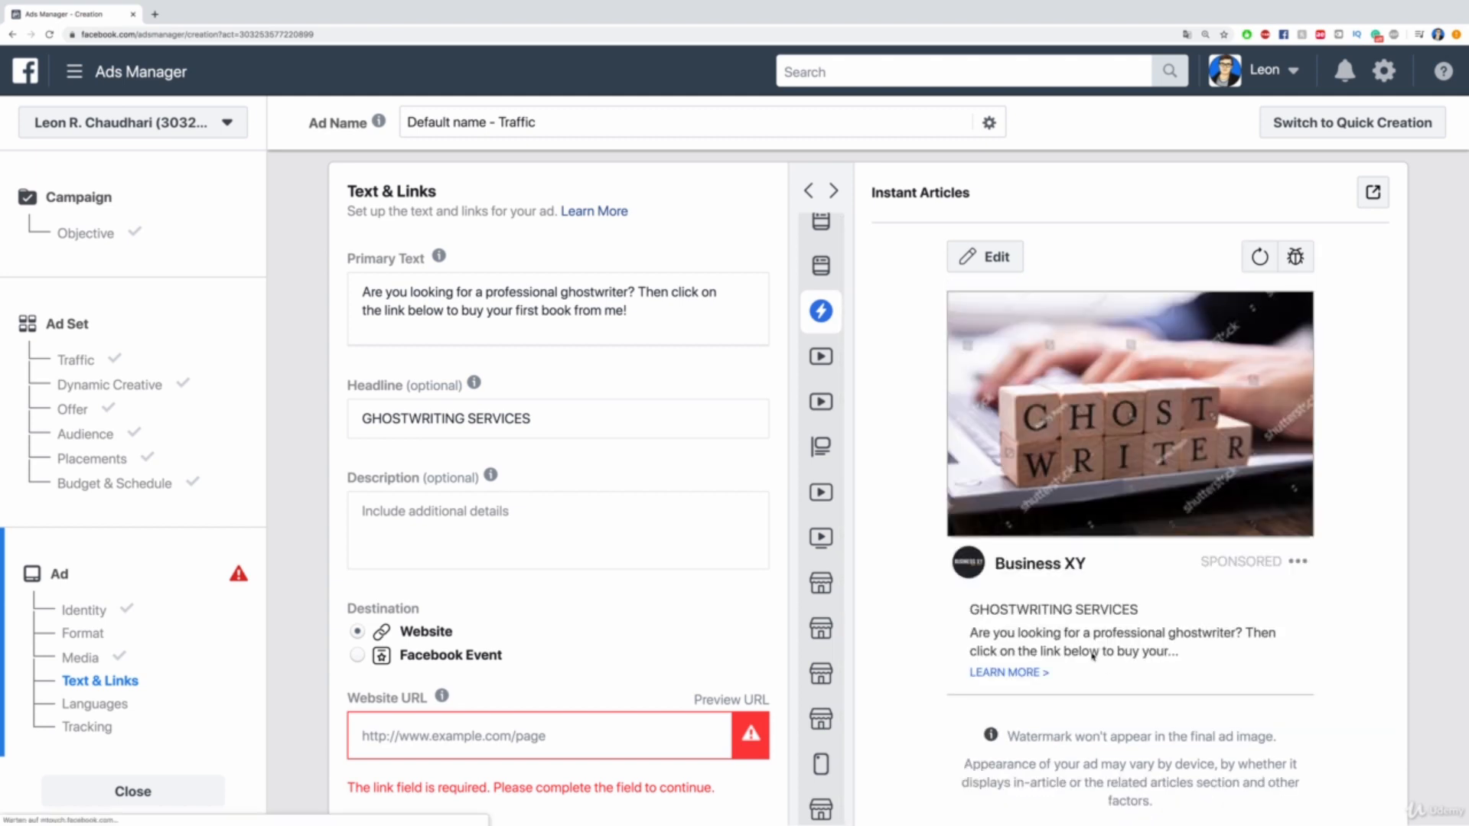
Enter "Book your first service from me today..." as the ad's description
click(429, 508)
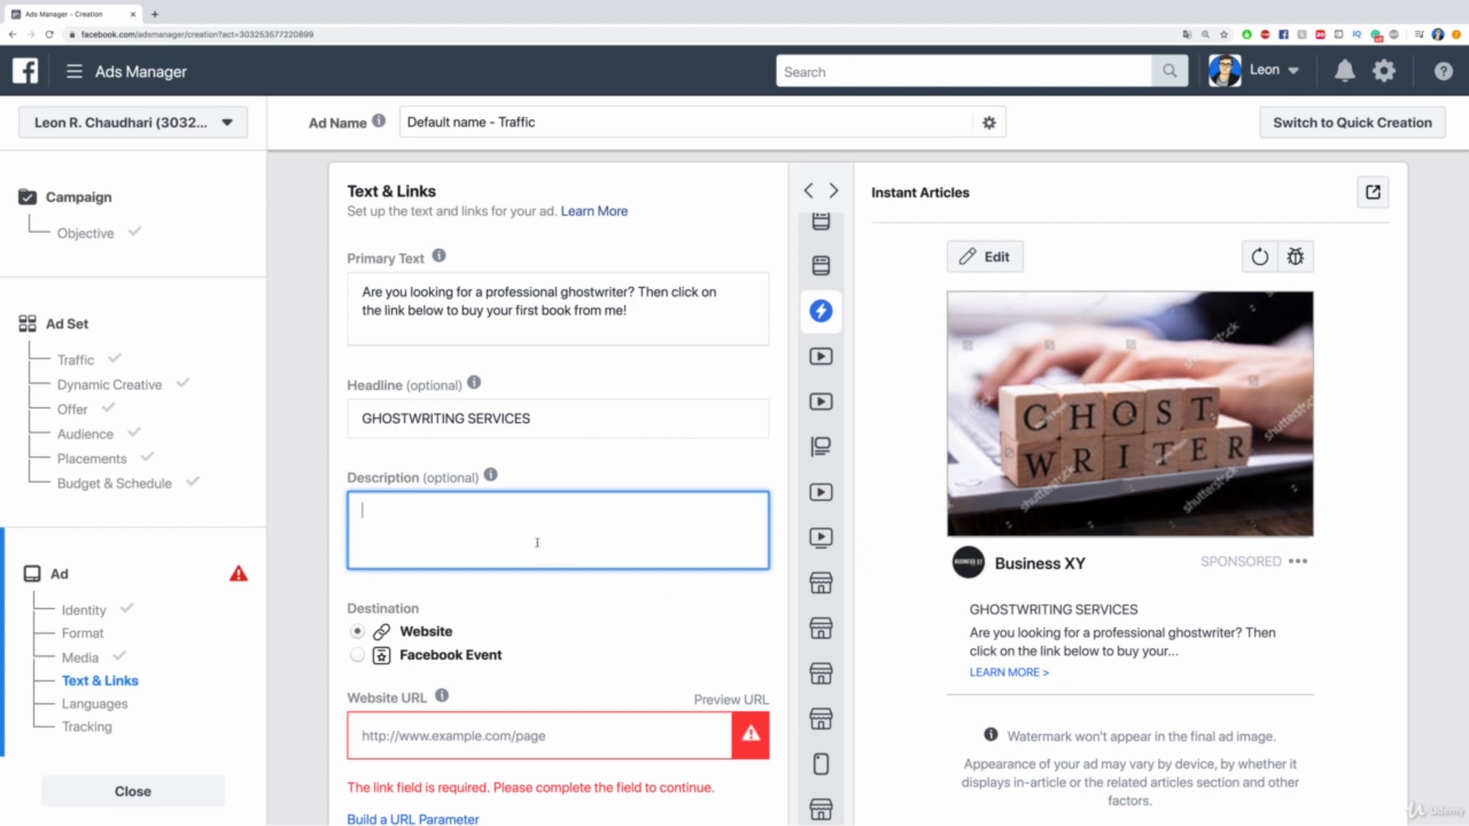
text(Book your first service)
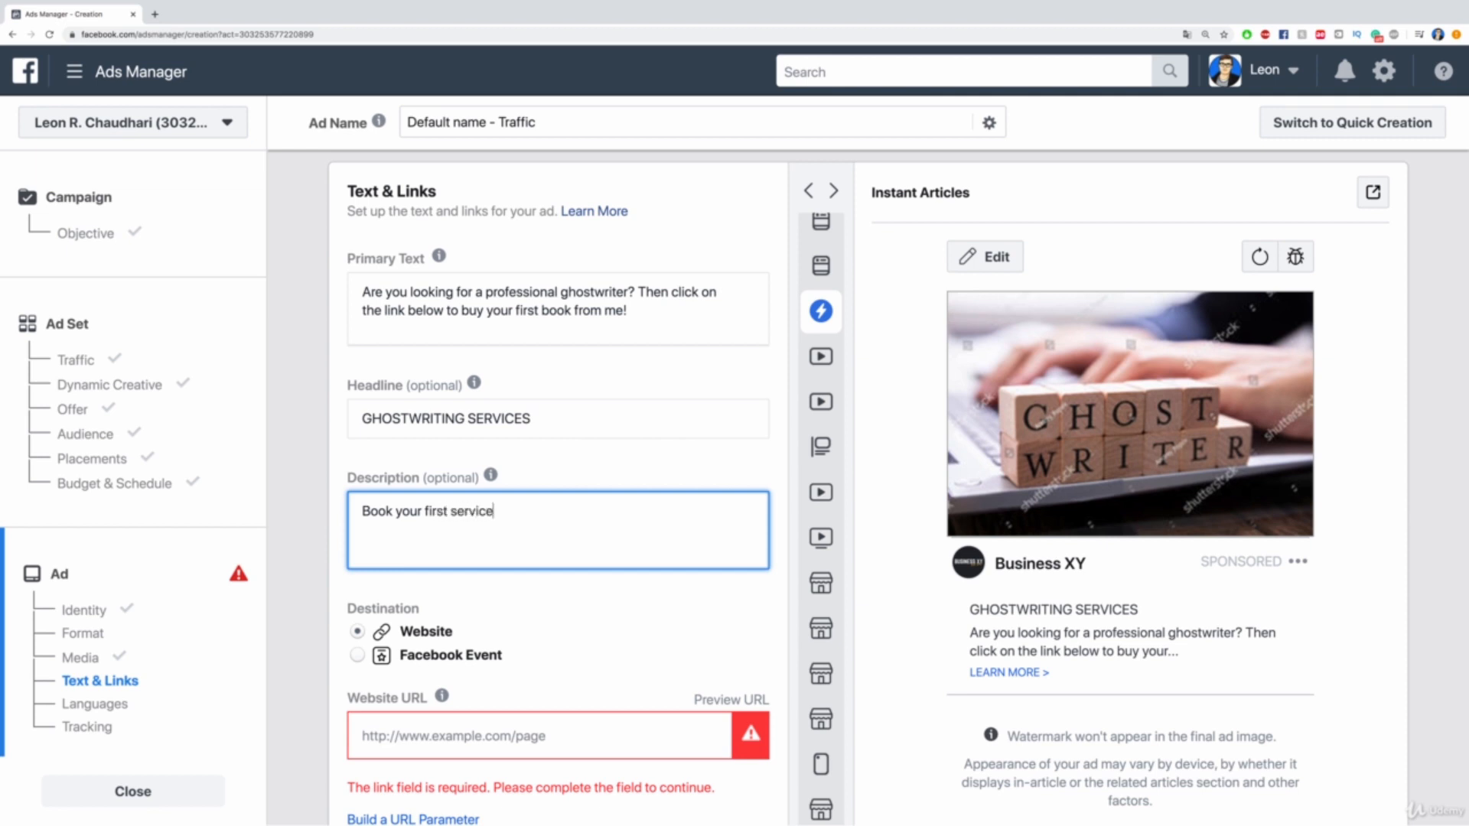
text( from me today...)
click(492, 733)
text(www)
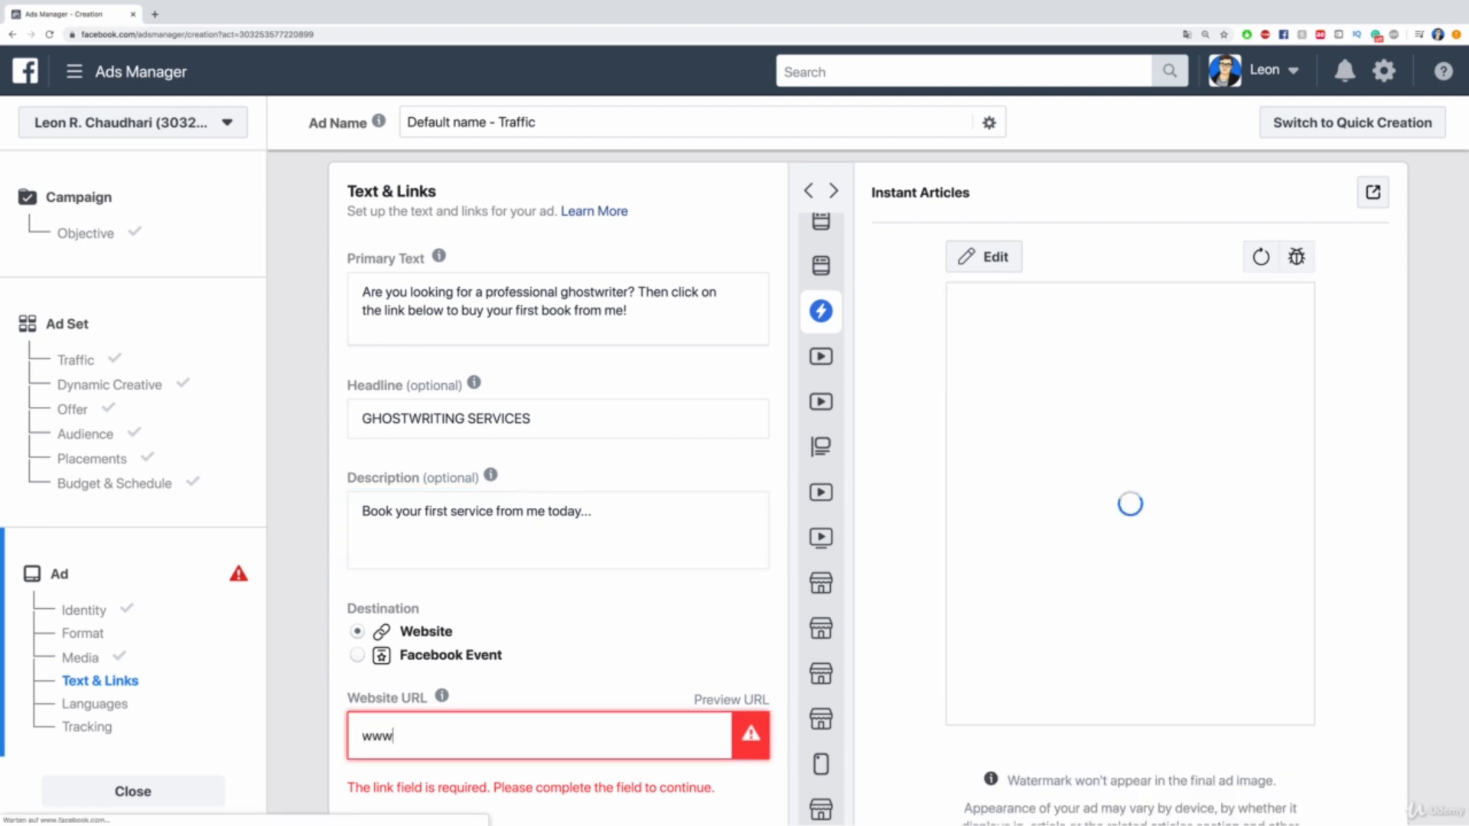
text(.fiverr)
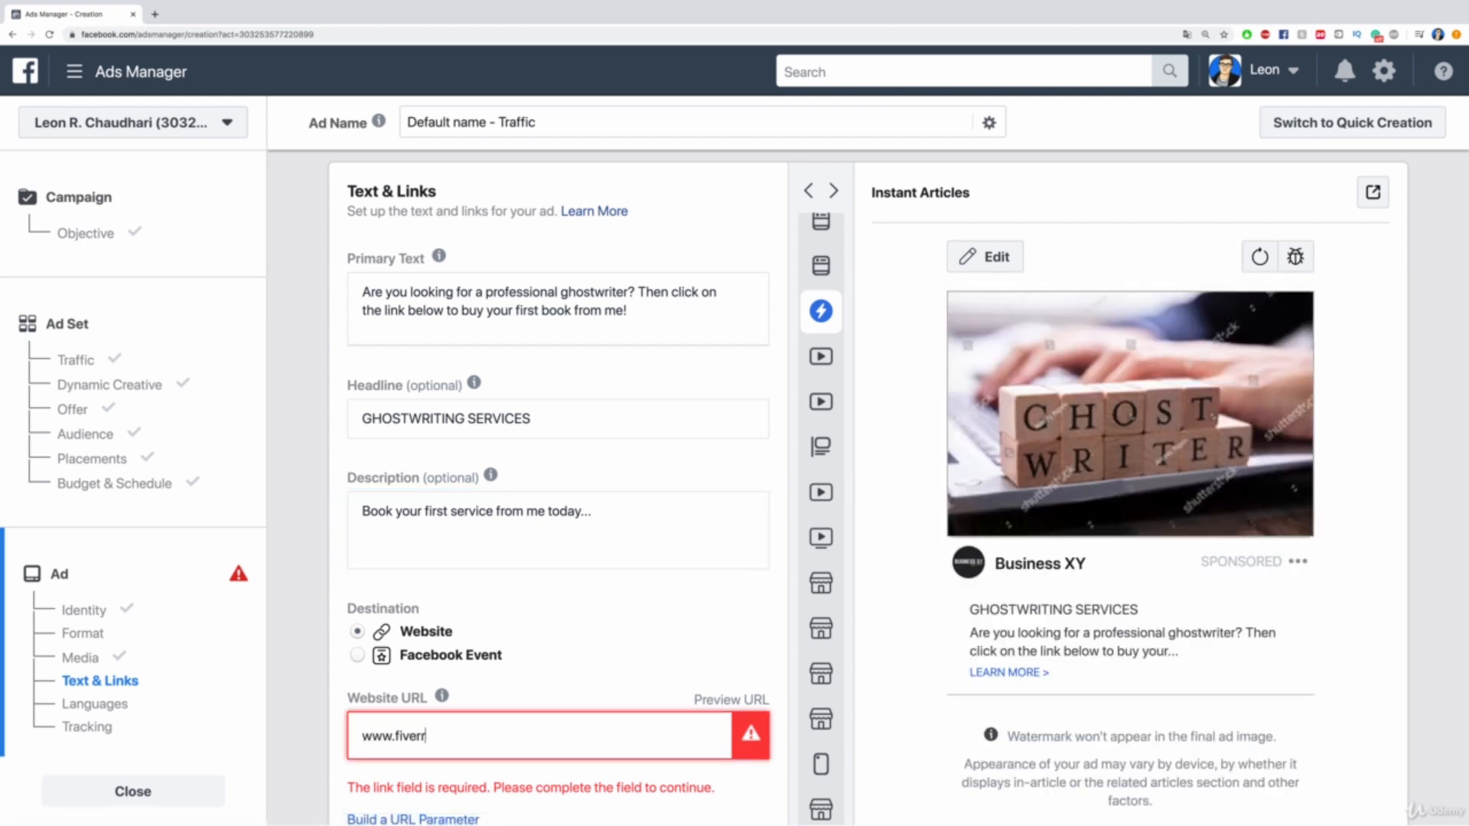
text(.com/examole)
click(987, 575)
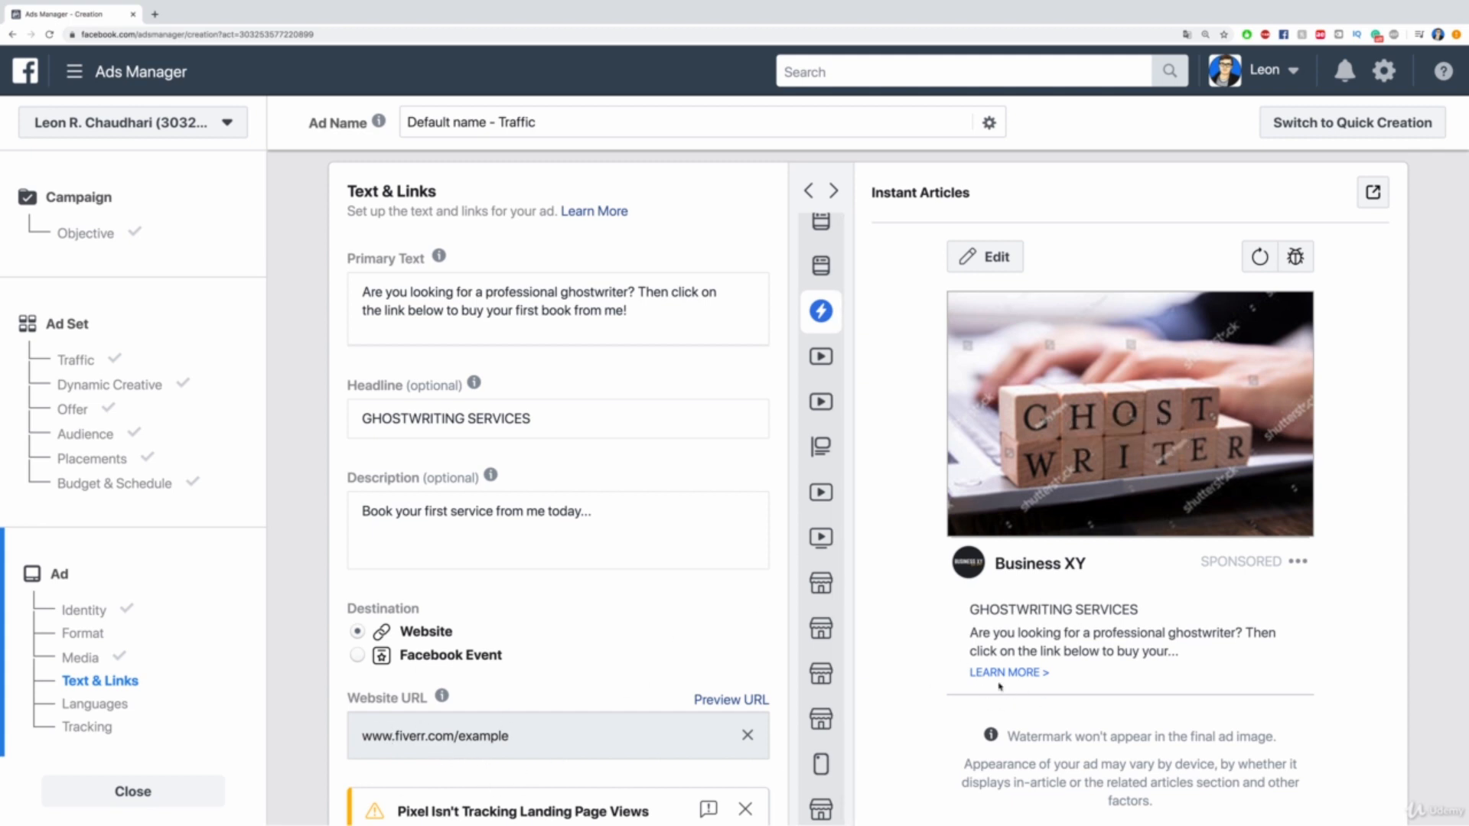
Review the remaining display link, call to action, language and tracking settings through to the ad's final confirmation section
mouse_move(989, 632)
scroll(655, 564, down, 9)
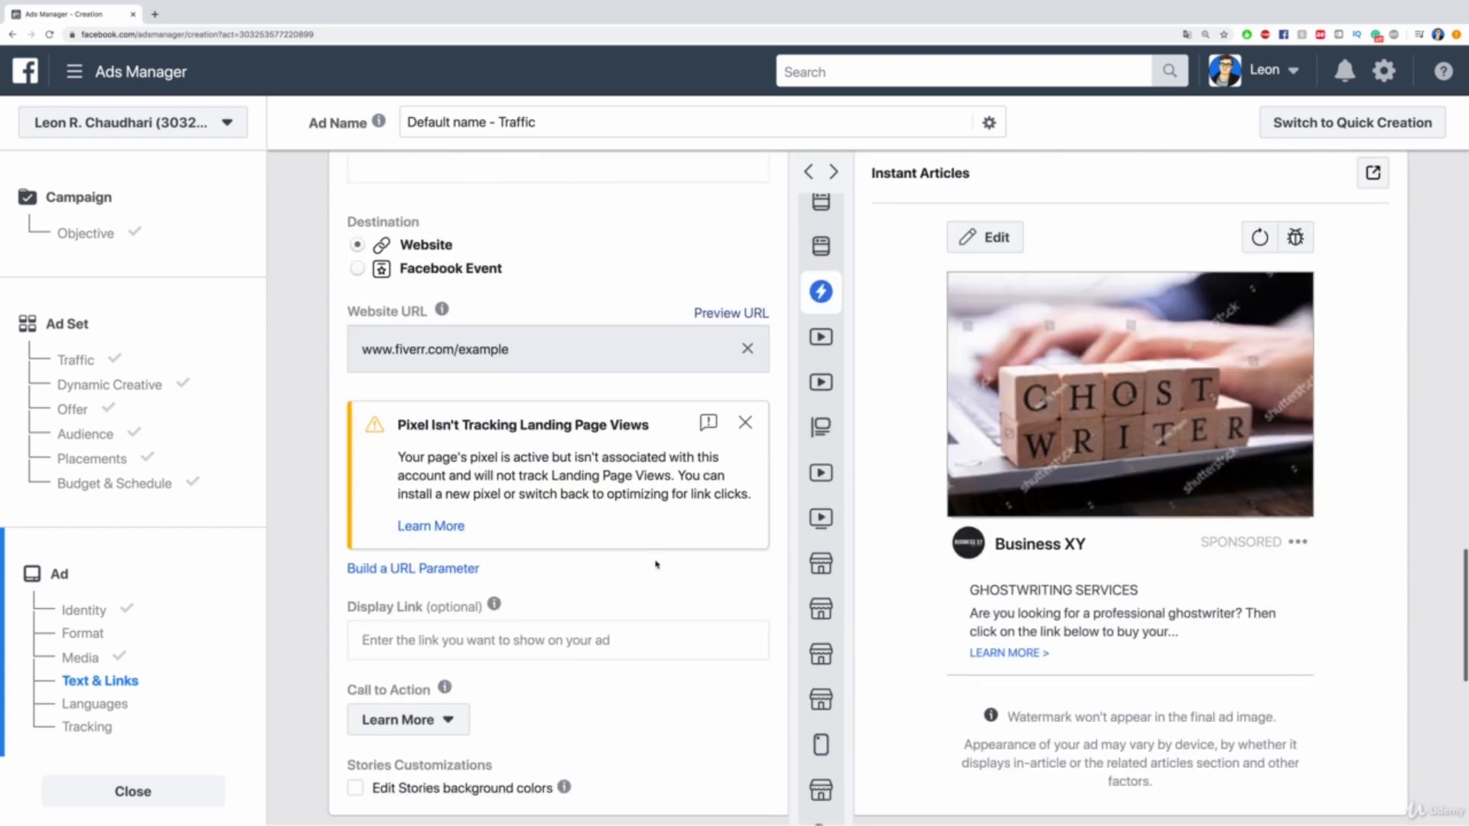
scroll(656, 564, down, 5)
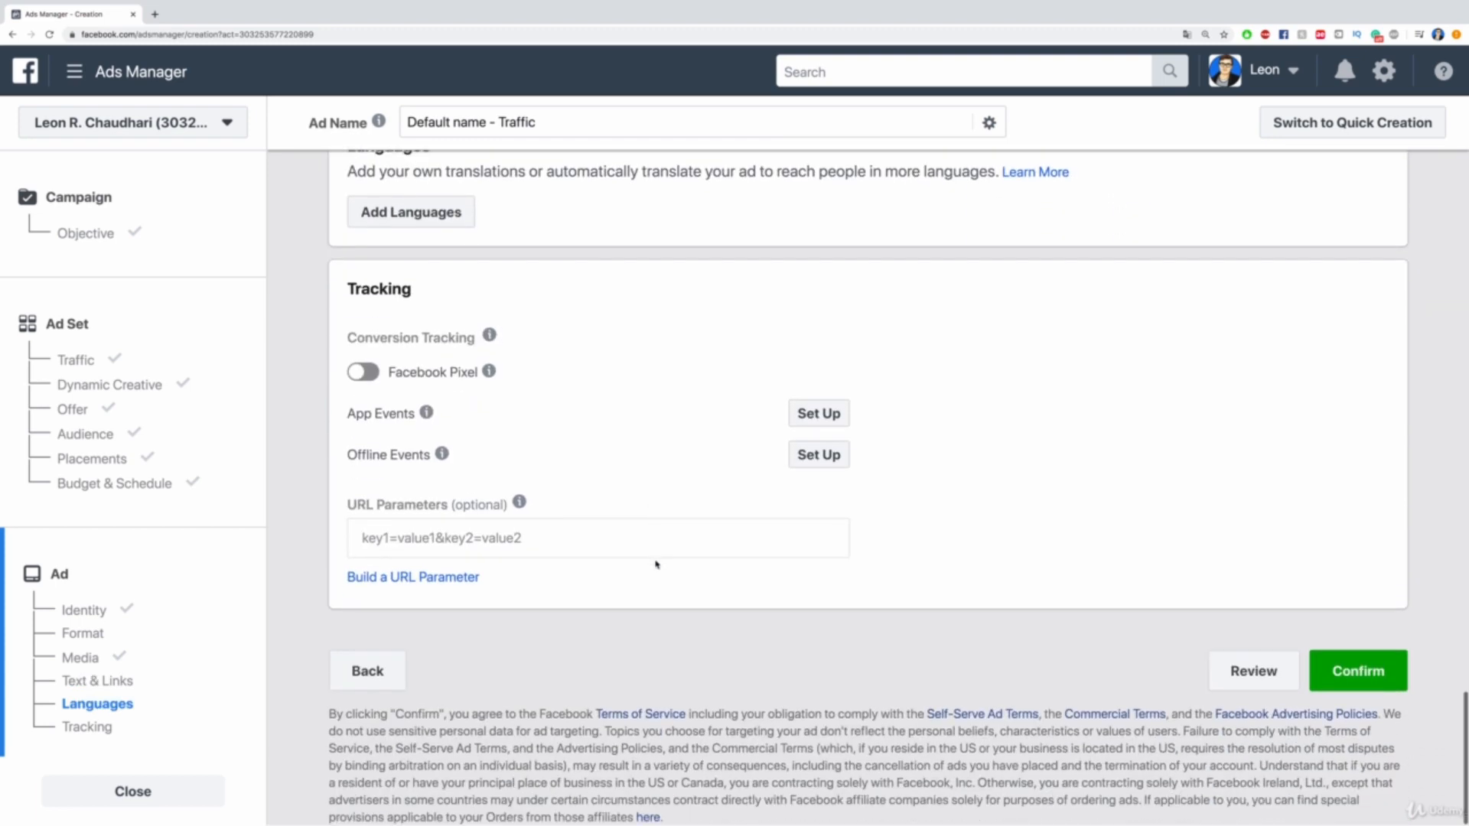
click(1396, 673)
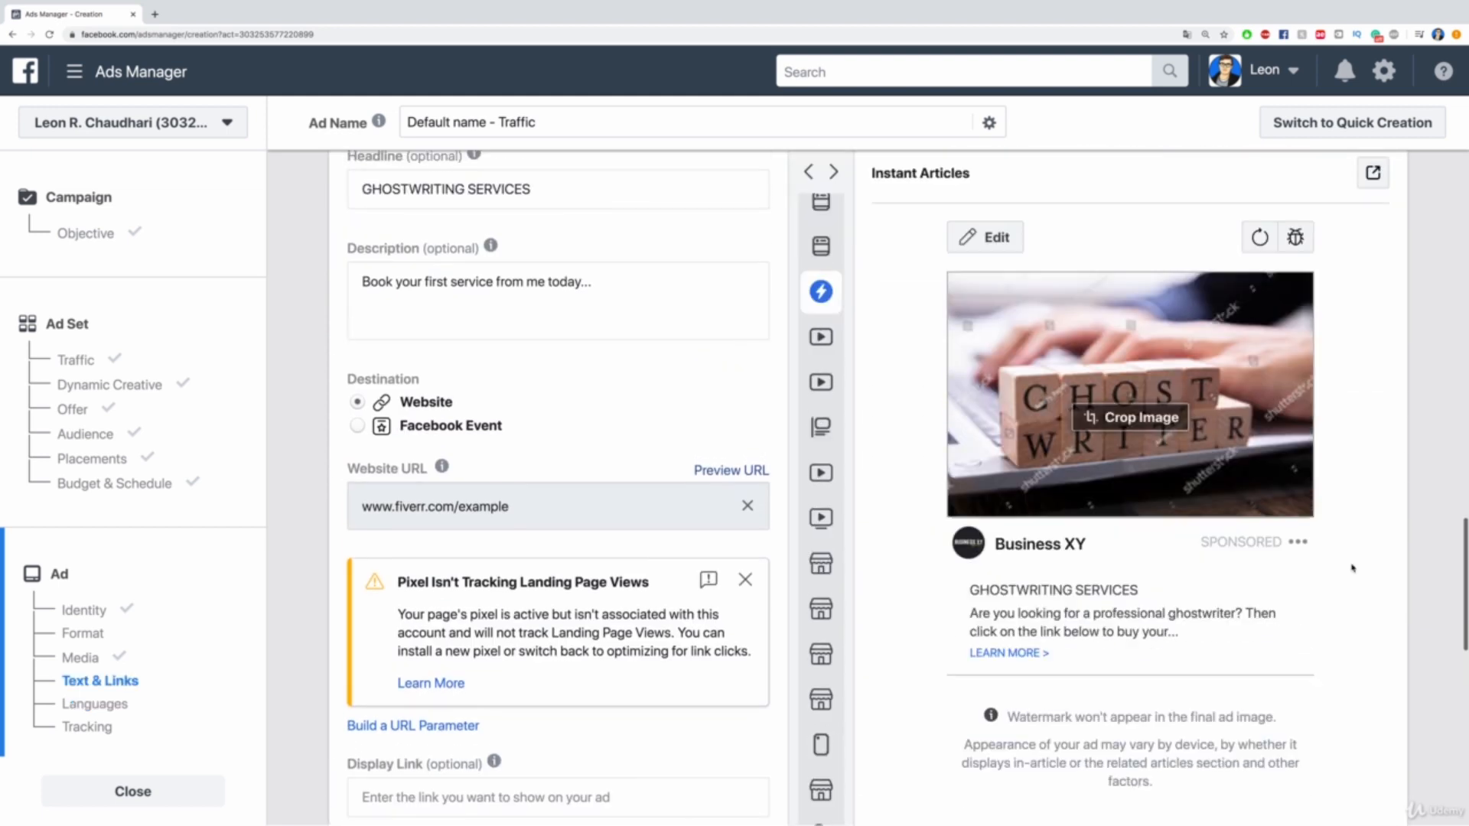